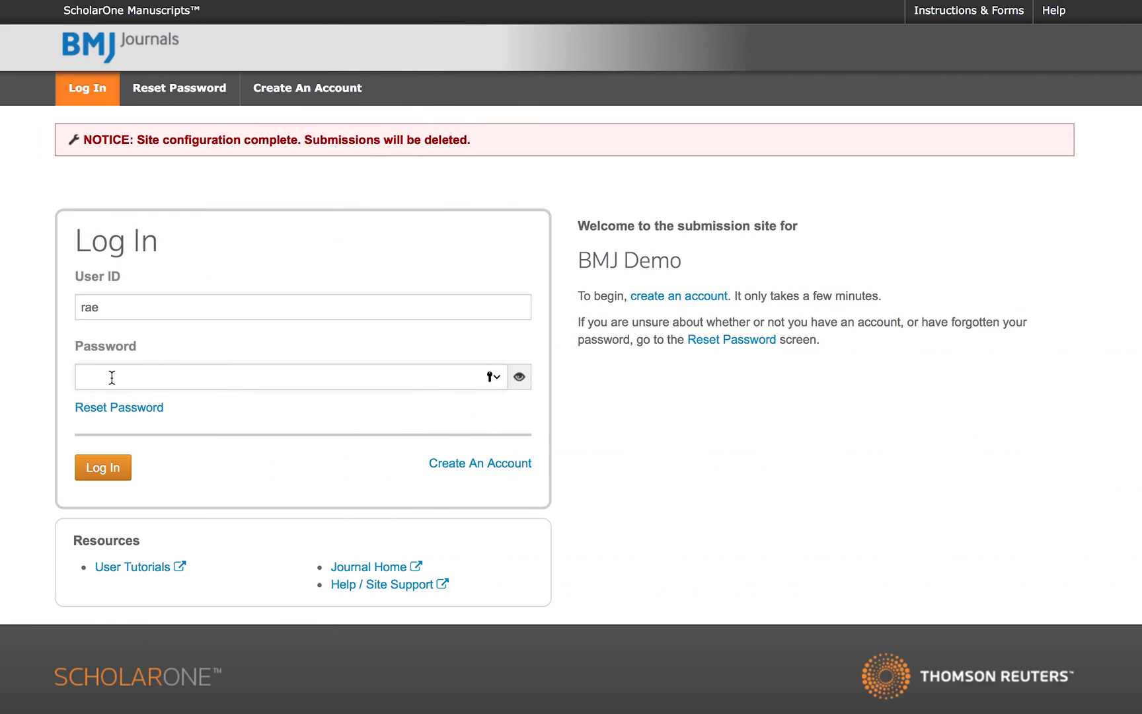
Enter the account password on the BMJ Demo login page.
{"action": "type", "text": "••••••••"}
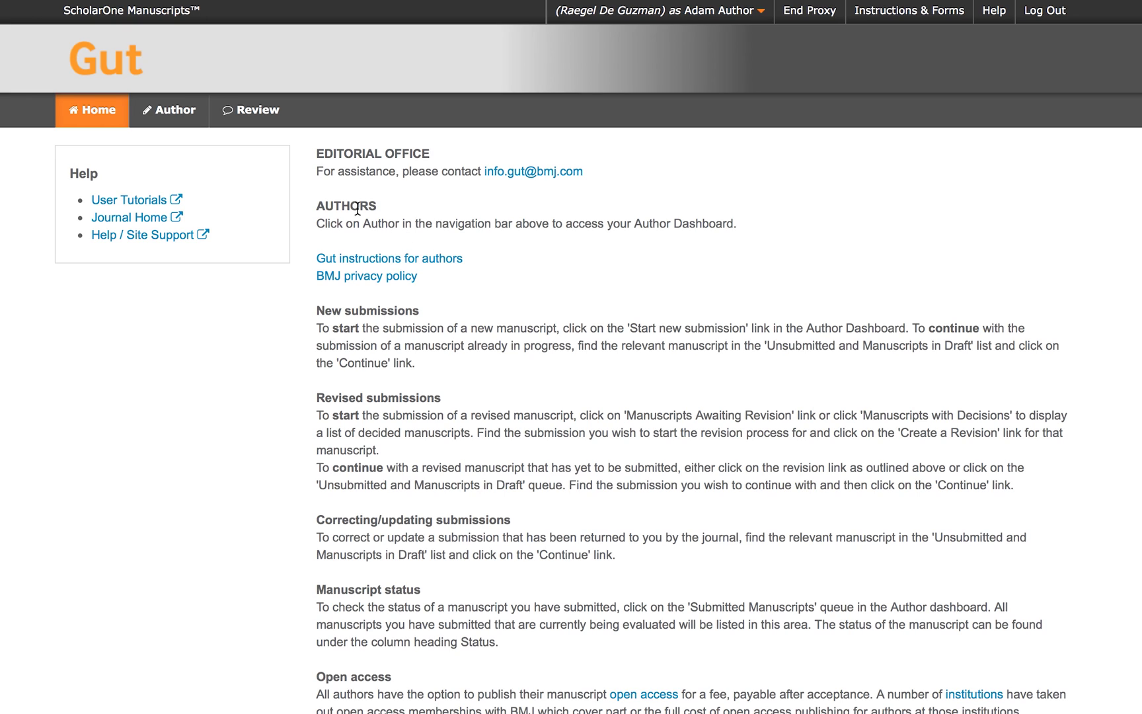
Go to the Author Dashboard and start a new submission.
{"action": "left_click", "coordinate": [185, 114]}
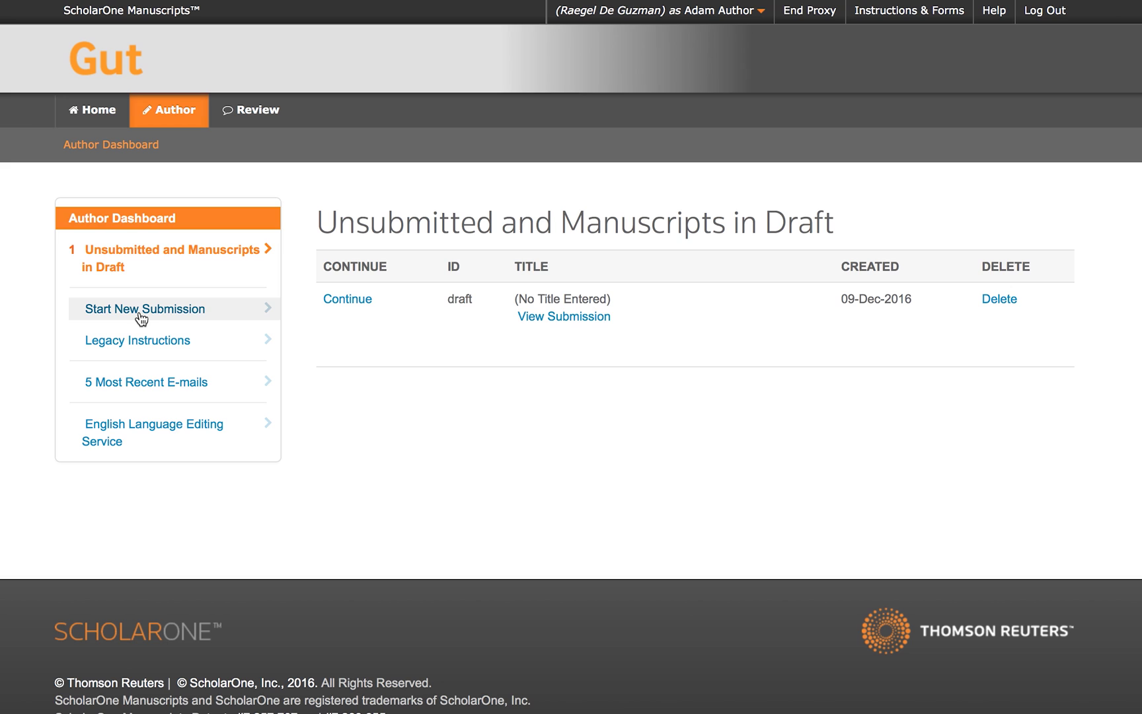
{"action": "left_click", "coordinate": [180, 315]}
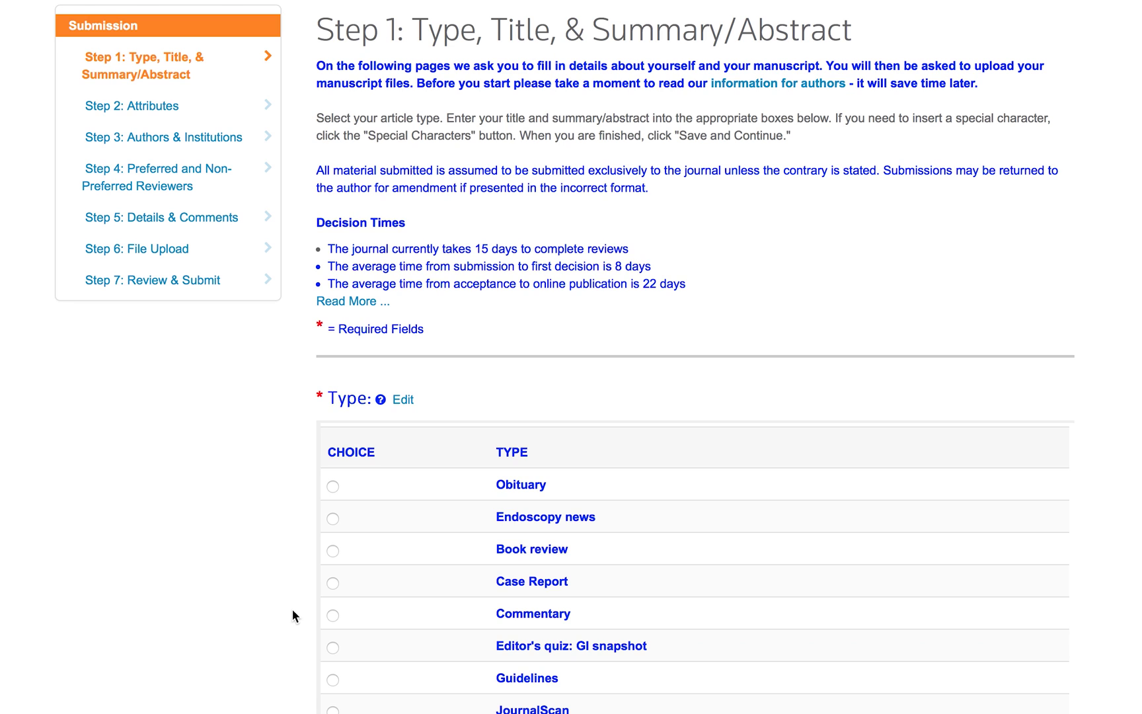
Choose Original Article as the manuscript type.
{"action": "scroll", "coordinate": [292, 608], "scroll_direction": "down", "scroll_amount": 3}
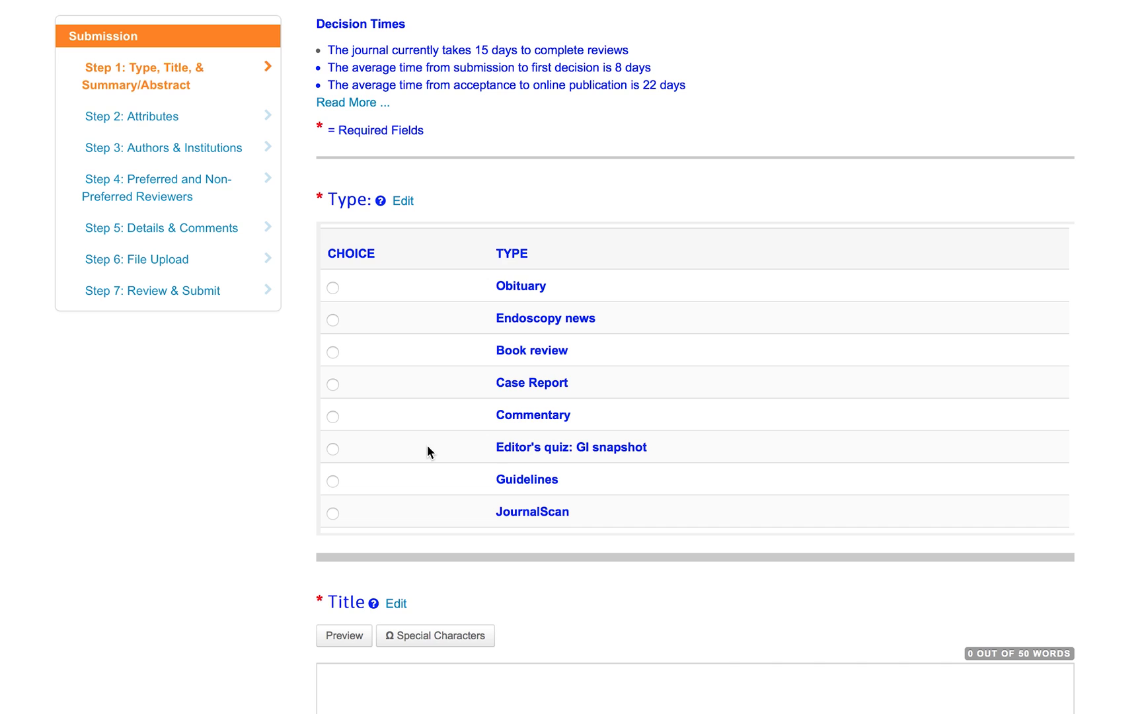
{"action": "scroll", "coordinate": [428, 444], "scroll_direction": "down", "scroll_amount": 1}
{"action": "scroll", "coordinate": [428, 451], "scroll_direction": "down", "scroll_amount": 5}
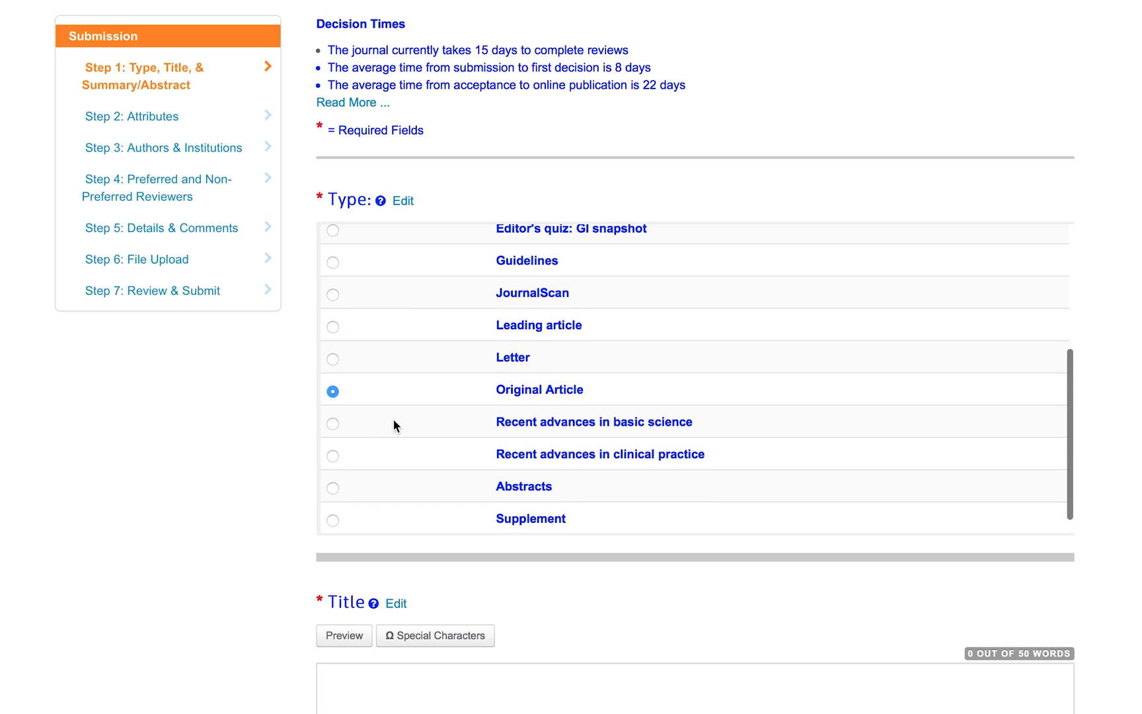
{"action": "left_click", "coordinate": [333, 393]}
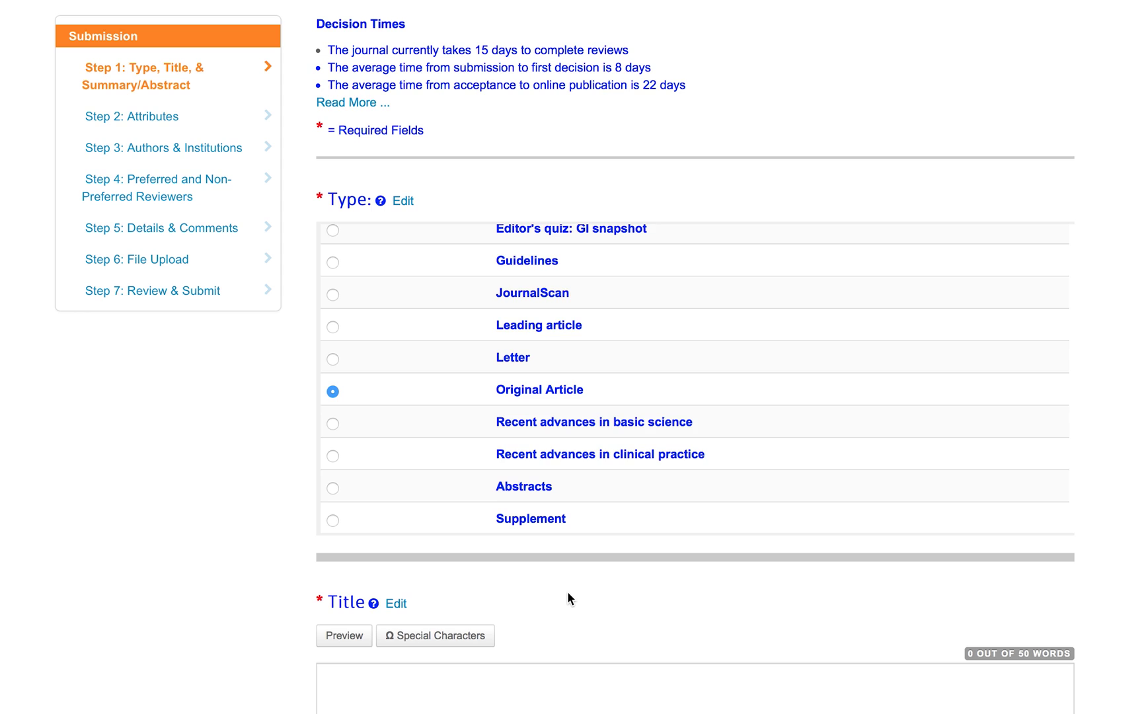
{"action": "scroll", "coordinate": [567, 593], "scroll_direction": "down", "scroll_amount": 1}
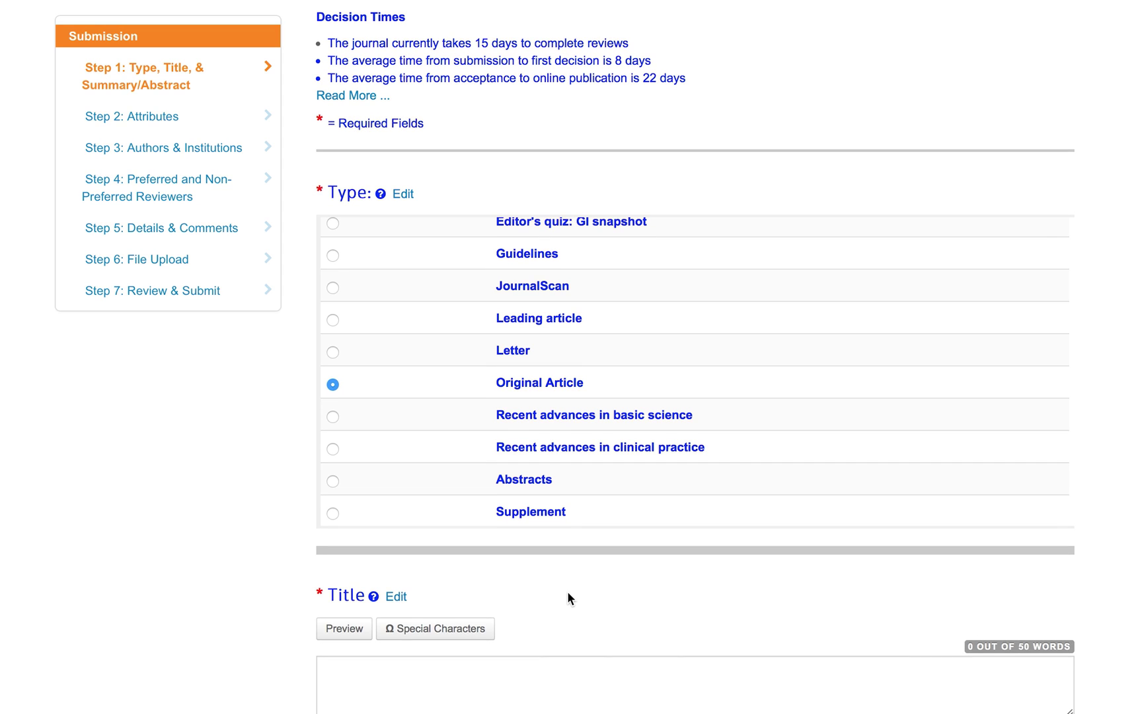
Enter the manuscript title 'This is a manuscript title'.
{"action": "scroll", "coordinate": [568, 591], "scroll_direction": "down", "scroll_amount": 5}
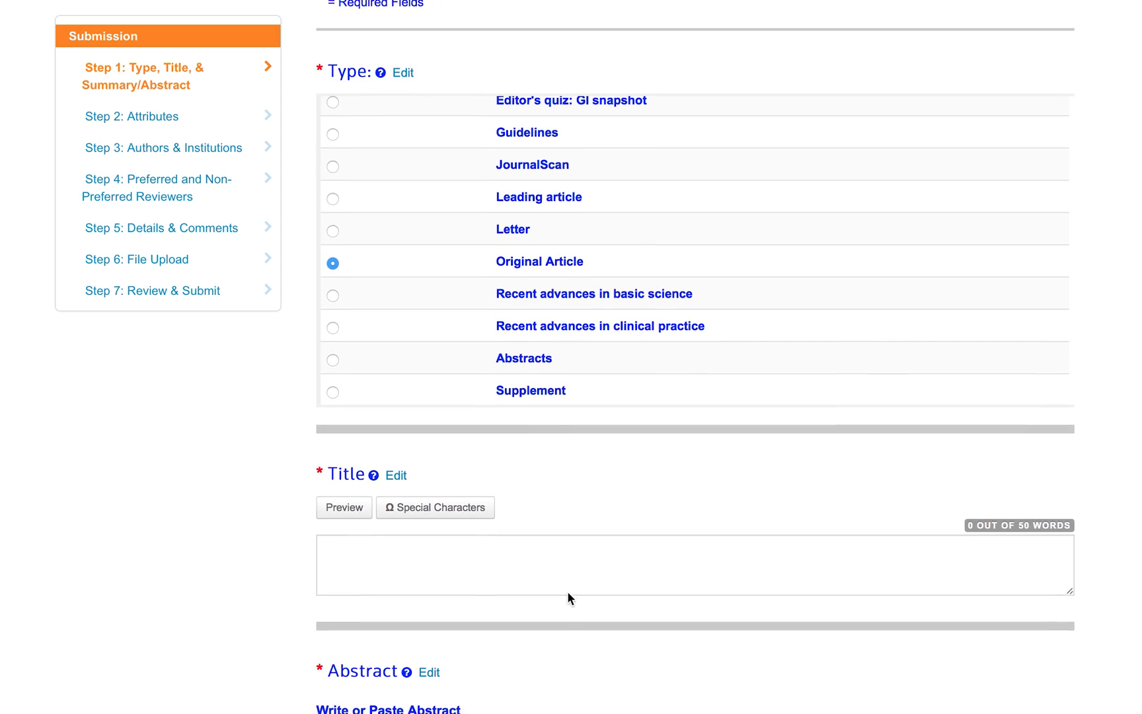
{"action": "left_click", "coordinate": [570, 563]}
{"action": "type", "text": "This is a"}
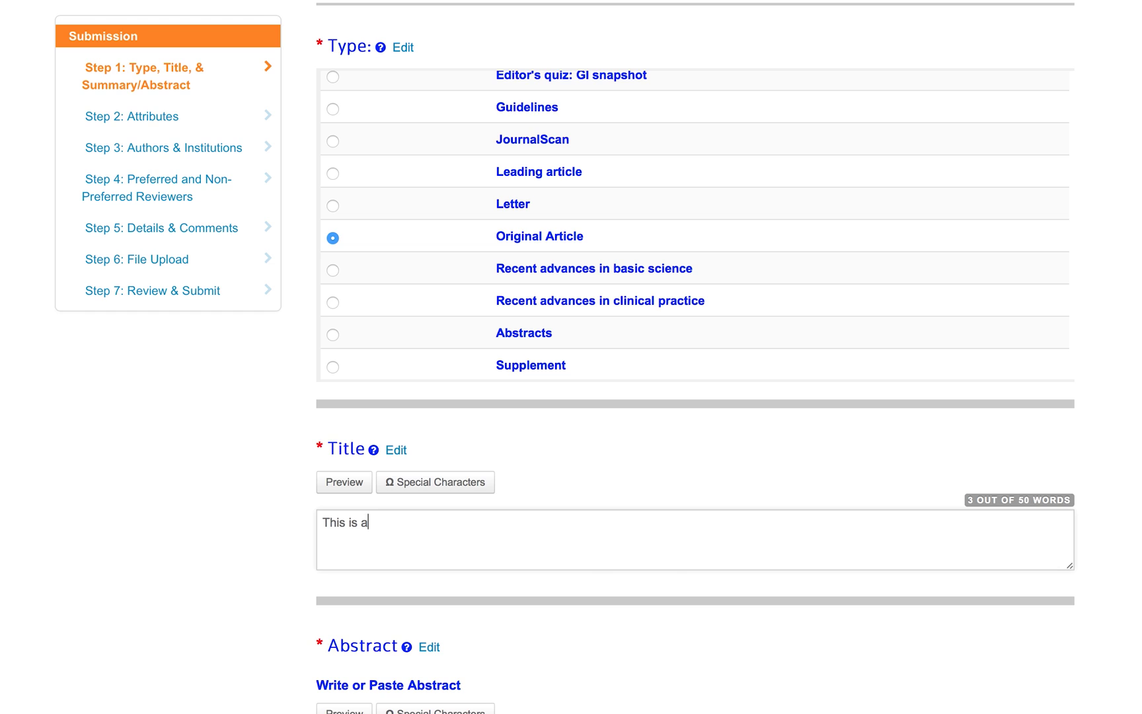
{"action": "type", "text": " manuscript title"}
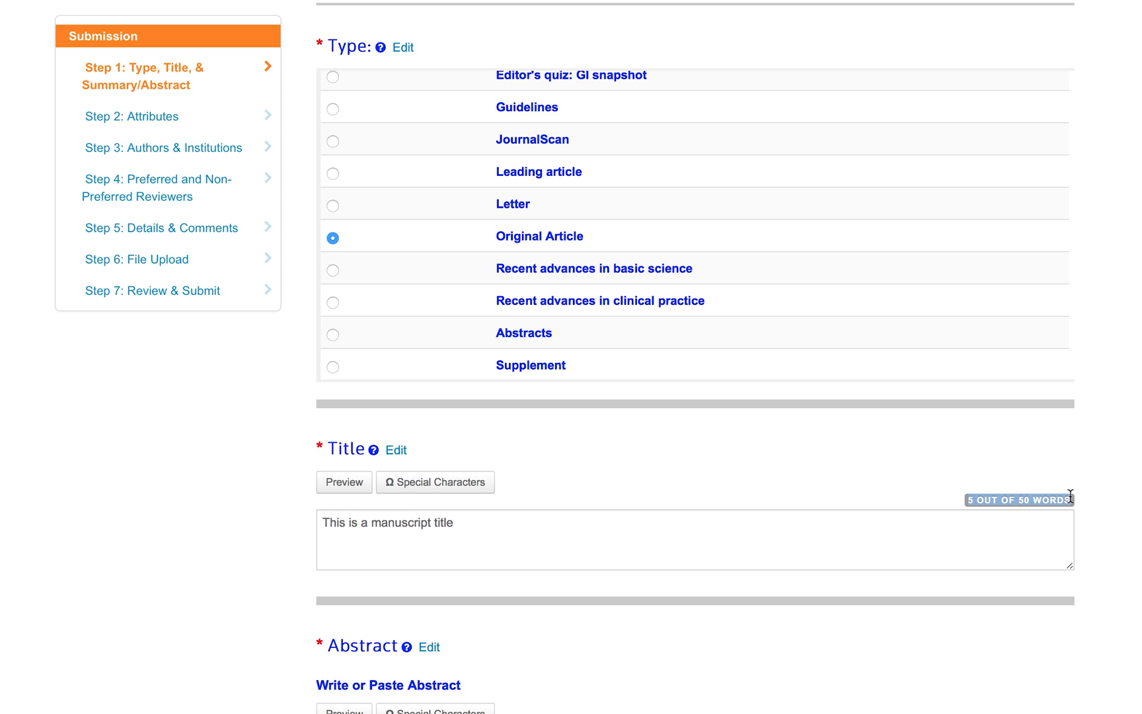
Enter the abstract 'This is the abstract text' and save Step 1.
{"action": "scroll", "coordinate": [1079, 544], "scroll_direction": "down", "scroll_amount": 2}
{"action": "scroll", "coordinate": [1073, 528], "scroll_direction": "down", "scroll_amount": 2}
{"action": "left_click", "coordinate": [1021, 479]}
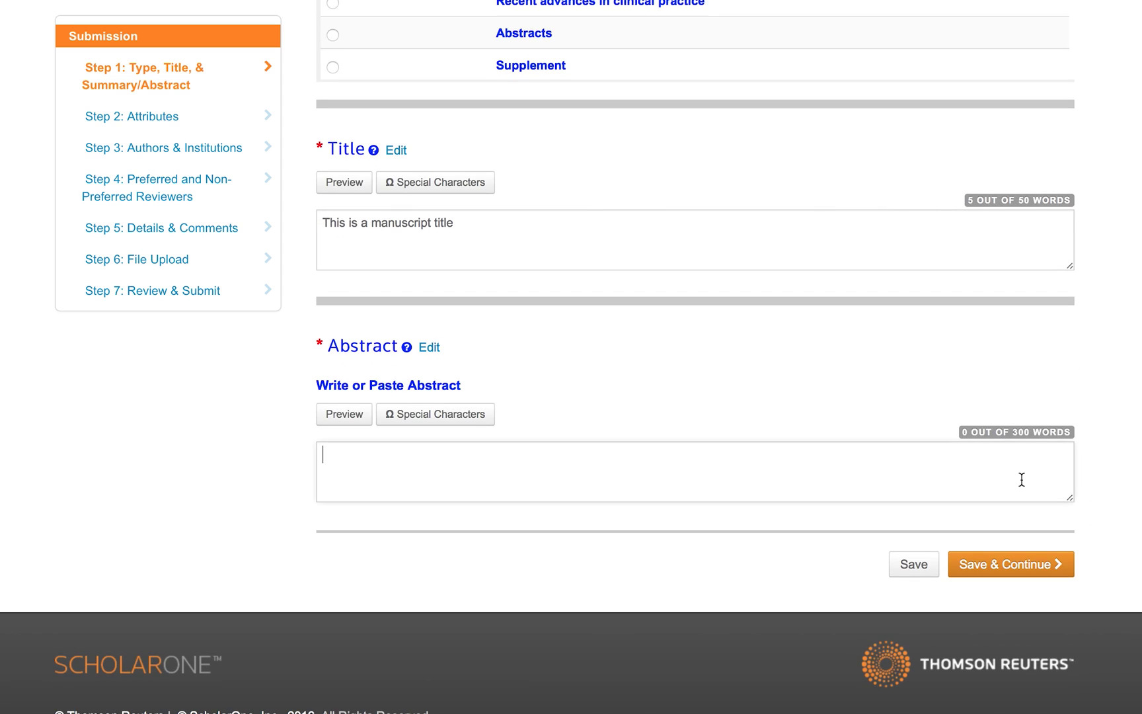
{"action": "type", "text": "This is the abstra"}
{"action": "key", "text": "BackSpace"}
{"action": "key", "text": "BackSpace"}
{"action": "key", "text": "BackSpace"}
{"action": "key", "text": "BackSpace"}
{"action": "key", "text": "BackSpace"}
{"action": "key", "text": "BackSpace"}
{"action": "type", "text": "the abstract text"}
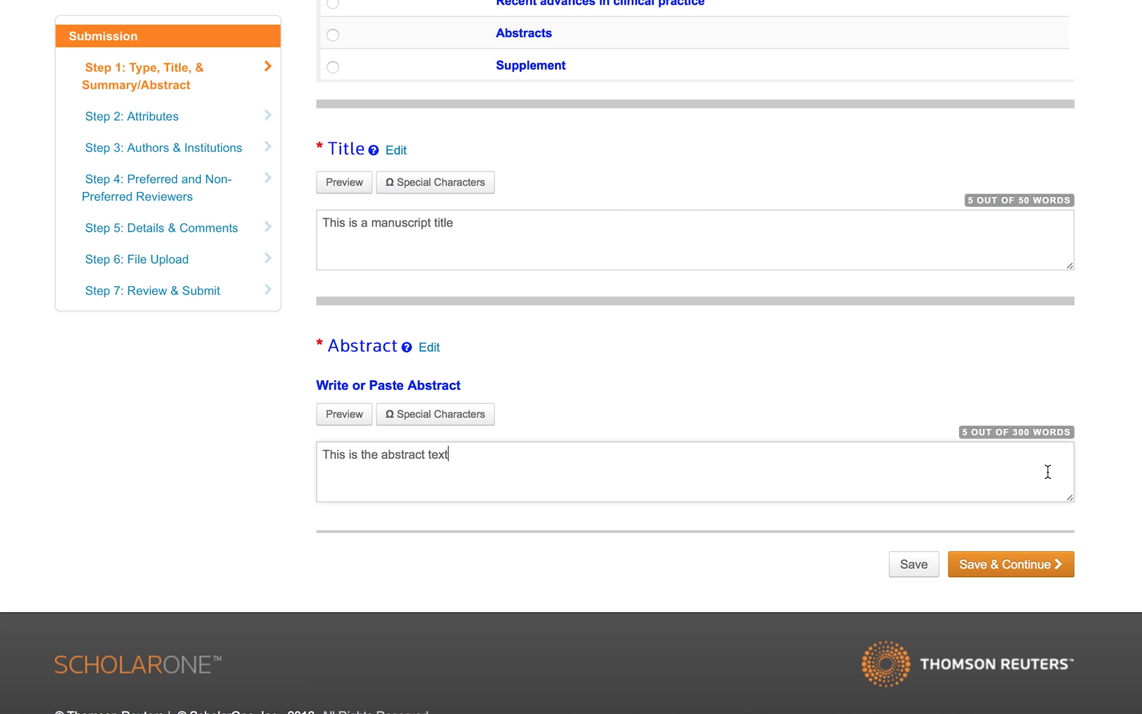
{"action": "left_click", "coordinate": [1018, 567]}
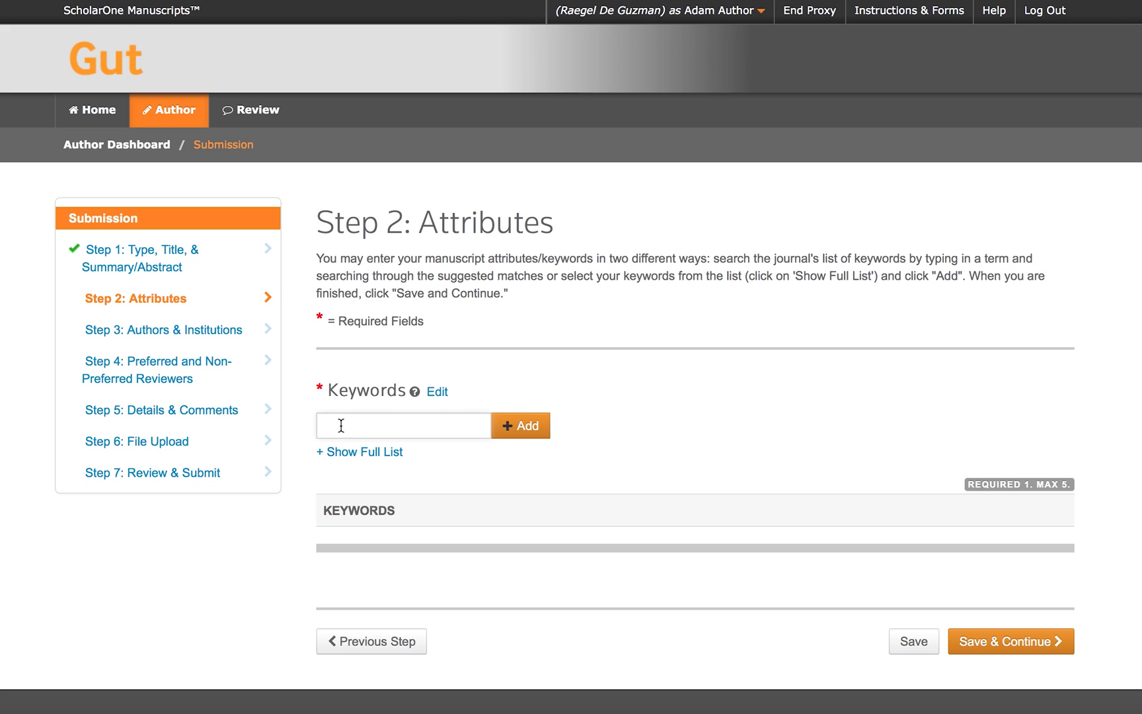
Add the GASTRIC CANCER keyword from the 'Gast' suggestions, then search 'cancer'.
{"action": "type", "text": "Gast"}
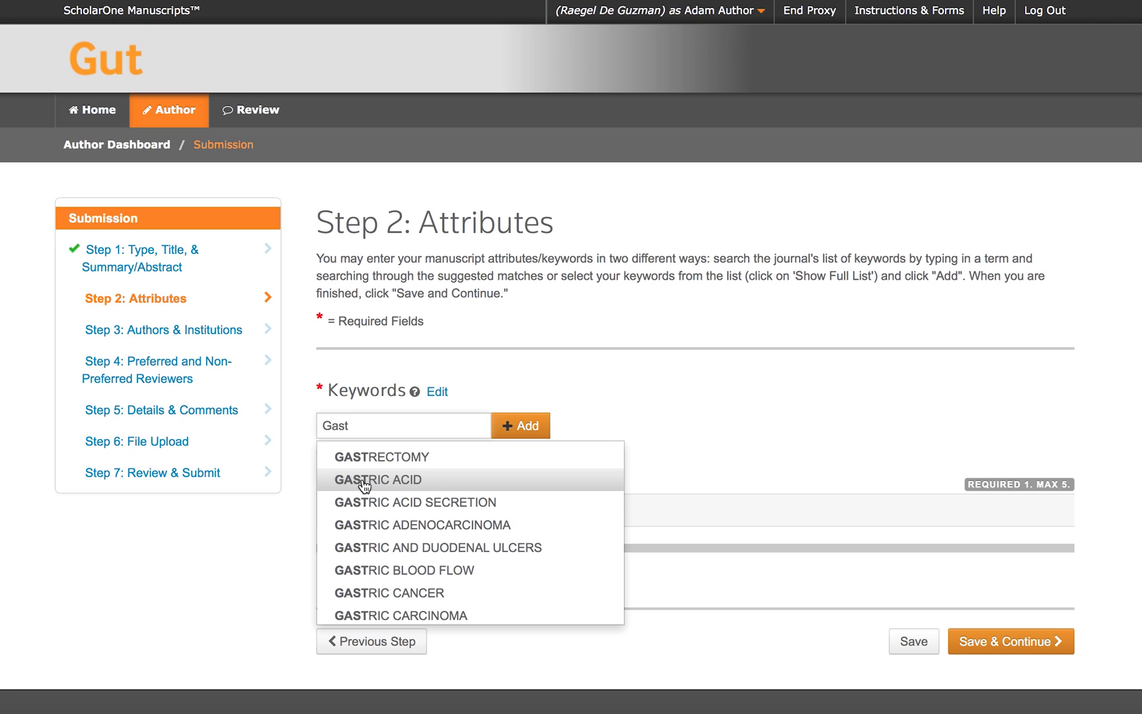
{"action": "left_click", "coordinate": [388, 593]}
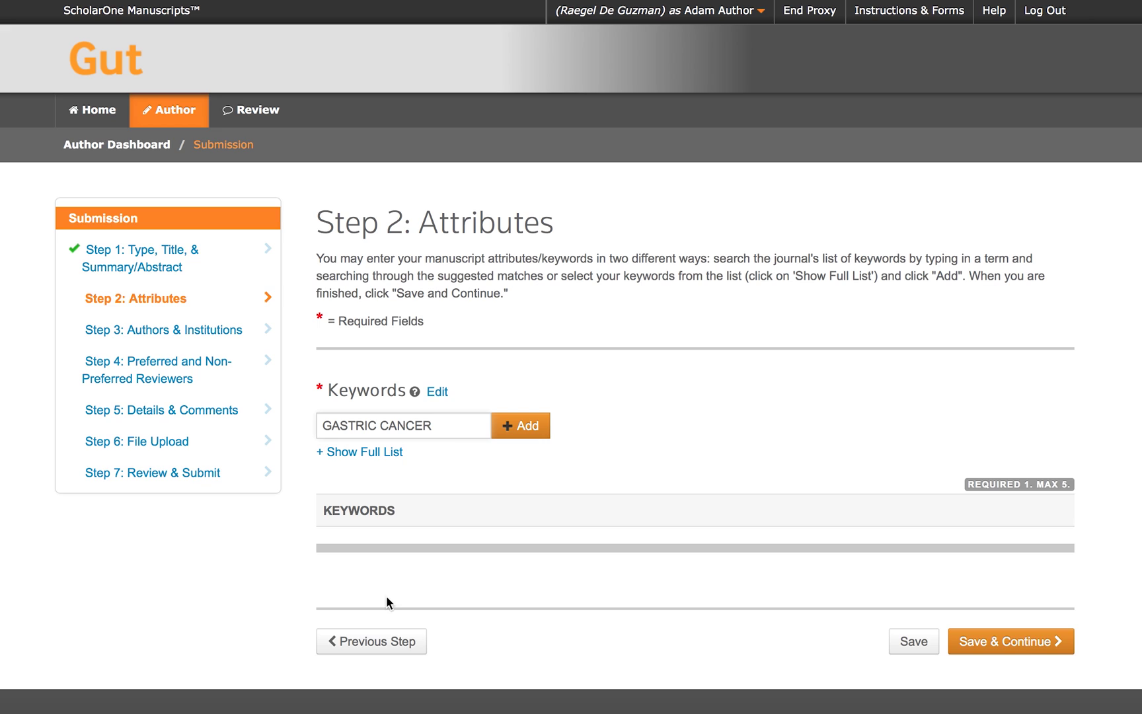
{"action": "left_click", "coordinate": [519, 428]}
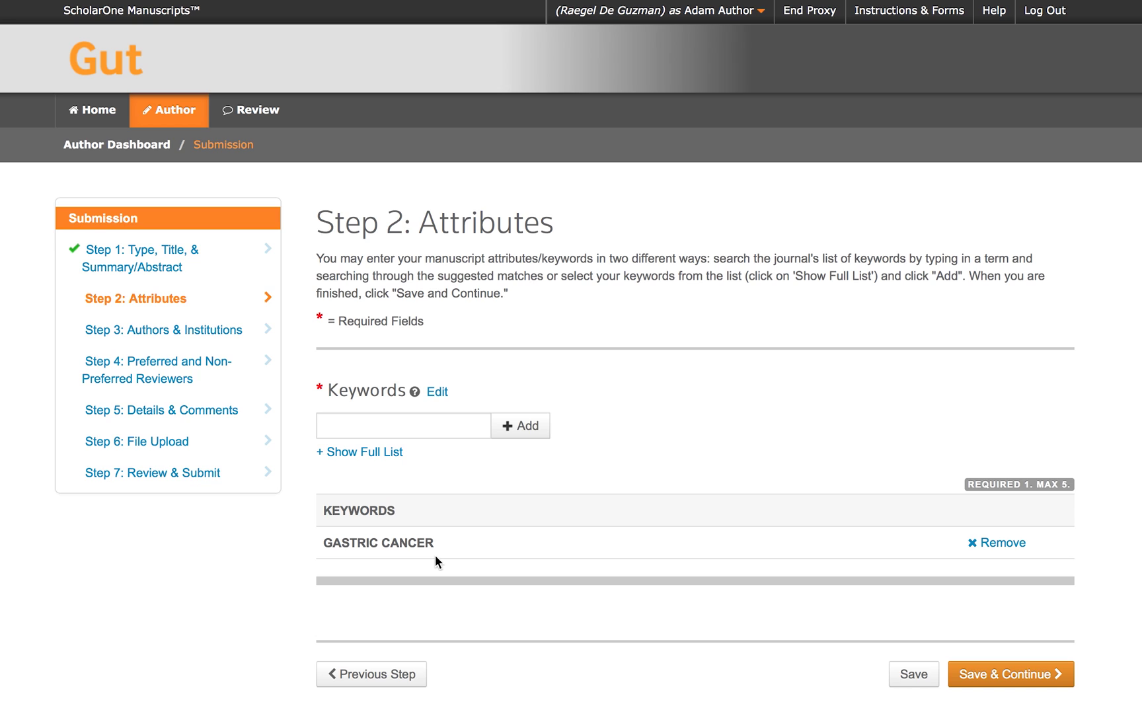
{"action": "left_click", "coordinate": [452, 424]}
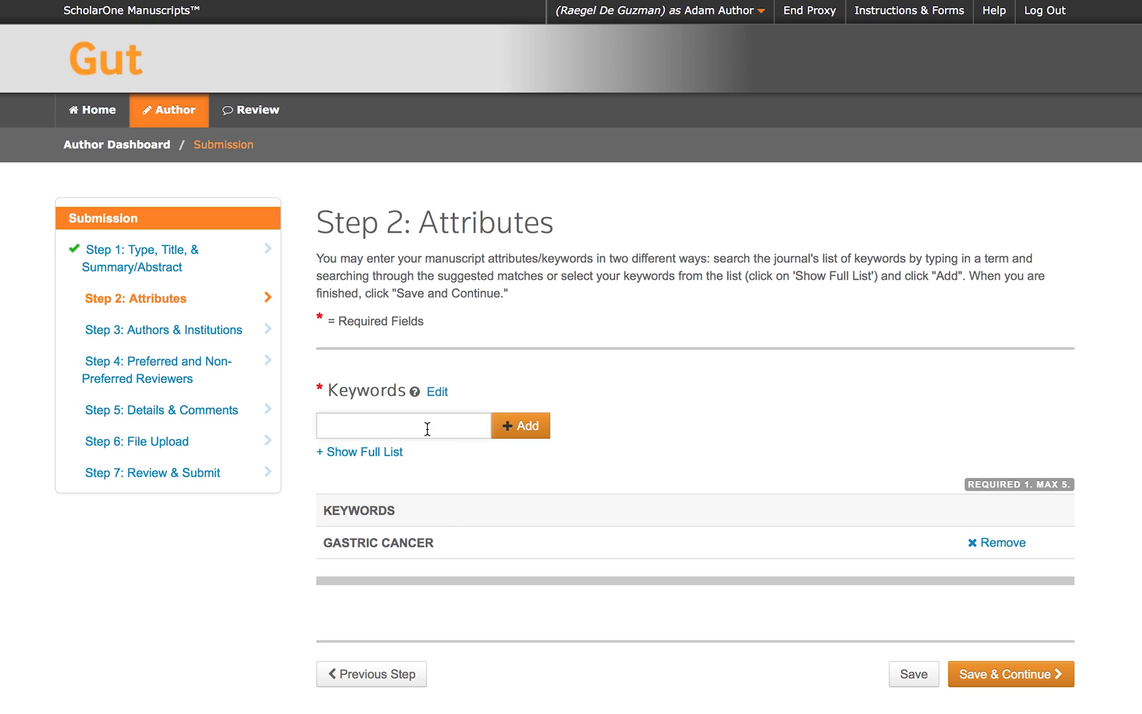
{"action": "type", "text": "cancer"}
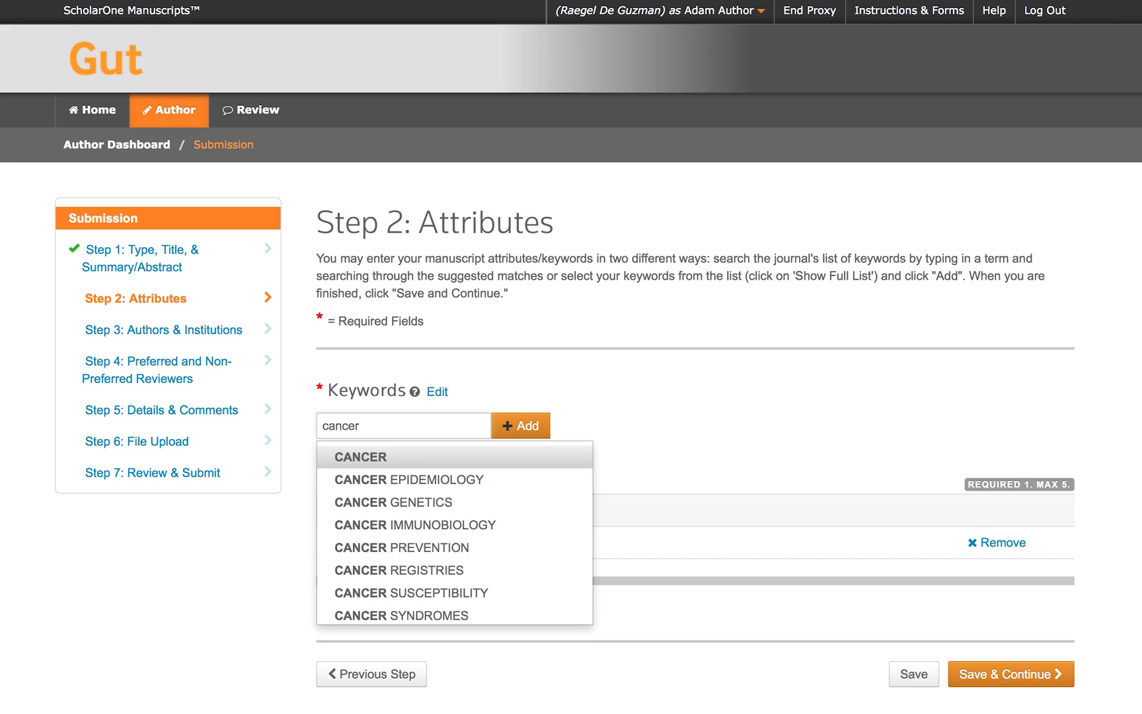
Add ALCOHOL and ALTERNATIVE MEDICINE as keywords from the journal's full keyword list.
{"action": "left_click", "coordinate": [565, 420]}
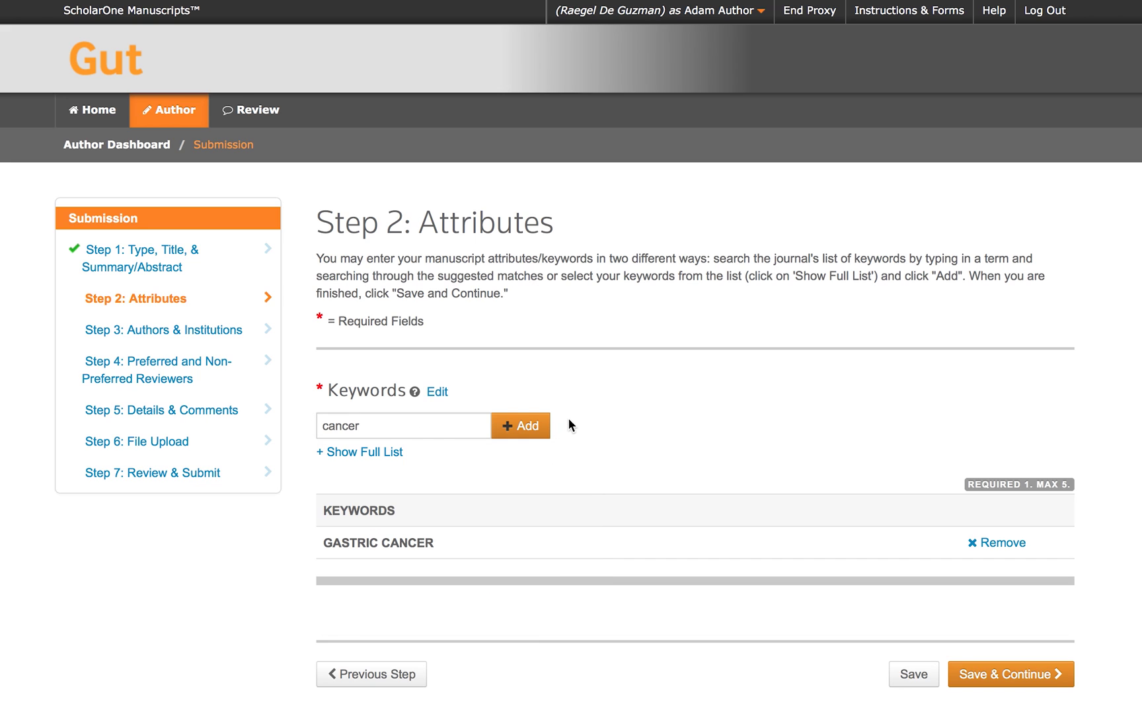
{"action": "left_click", "coordinate": [370, 451]}
{"action": "scroll", "coordinate": [395, 509], "scroll_direction": "down", "scroll_amount": 5}
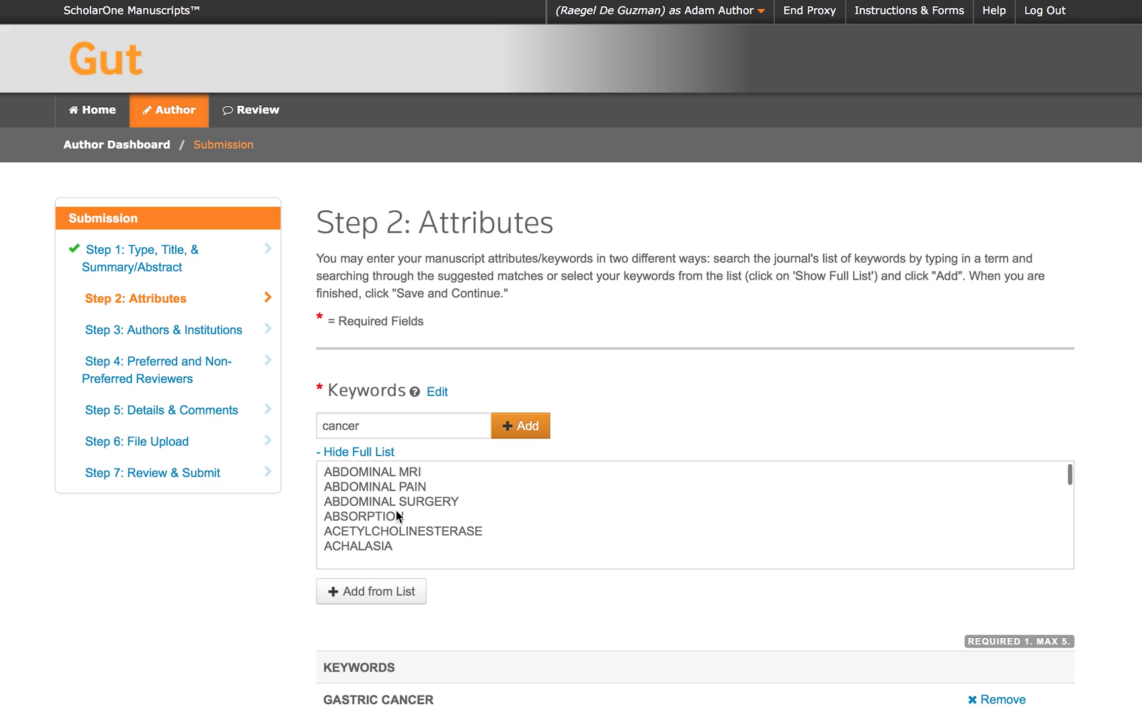
{"action": "scroll", "coordinate": [395, 509], "scroll_direction": "down", "scroll_amount": 5}
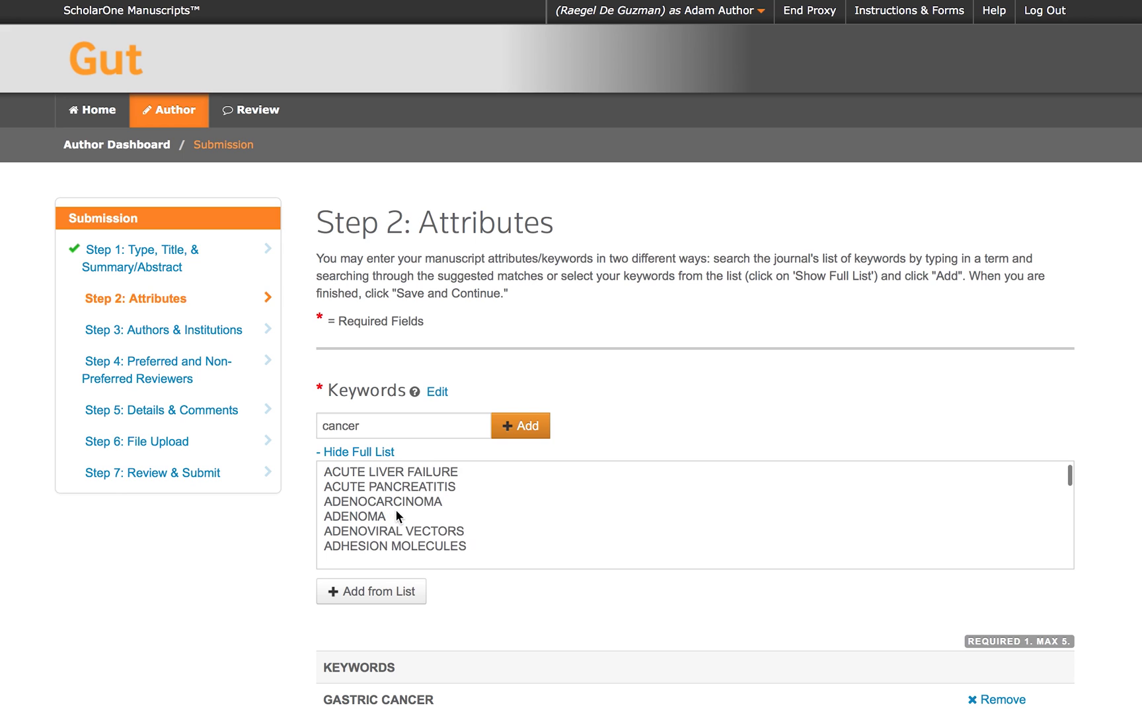
{"action": "scroll", "coordinate": [397, 514], "scroll_direction": "down", "scroll_amount": 3}
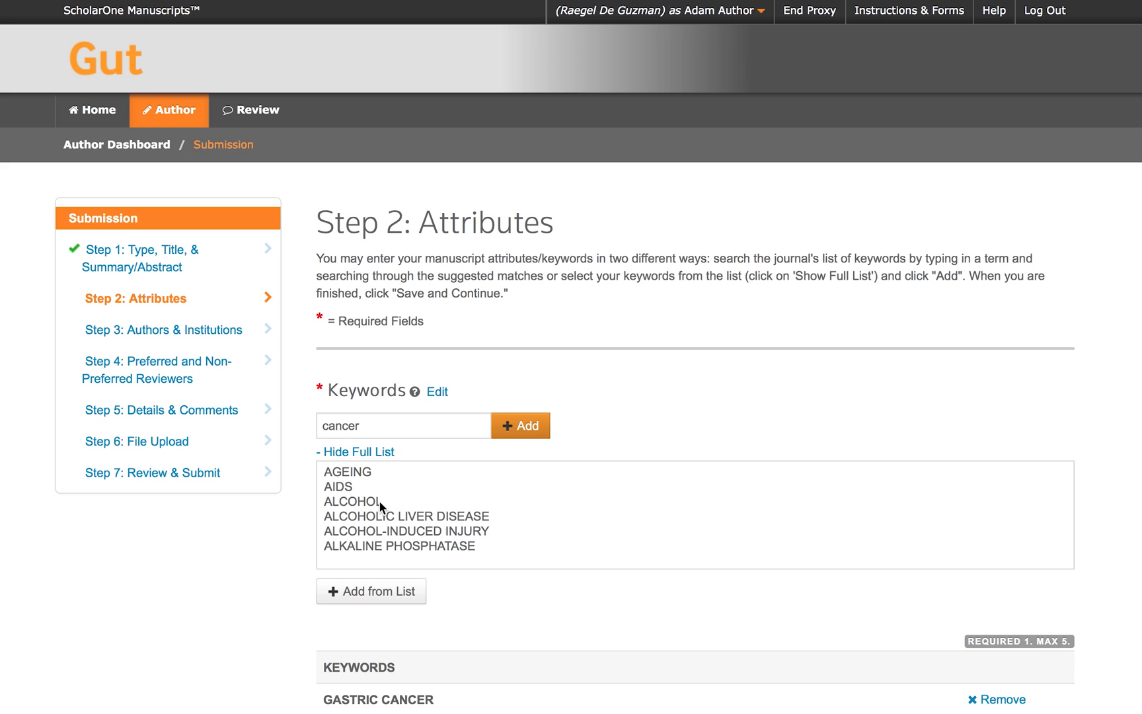
{"action": "left_click", "coordinate": [380, 501]}
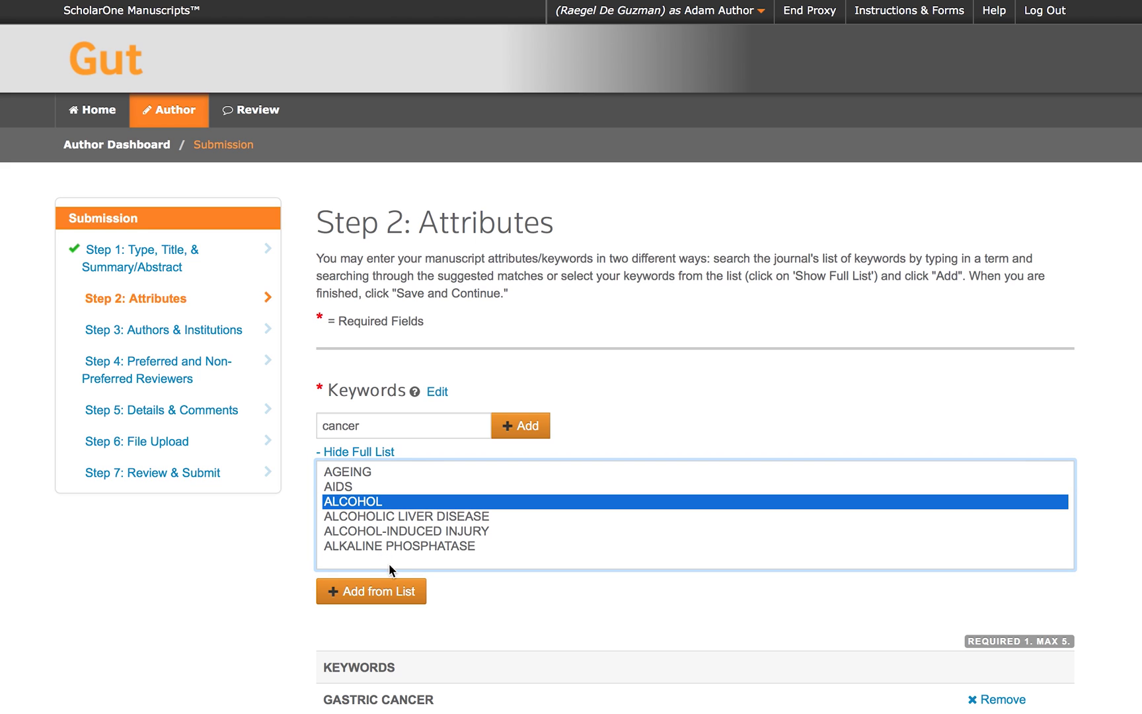
{"action": "left_click", "coordinate": [398, 594]}
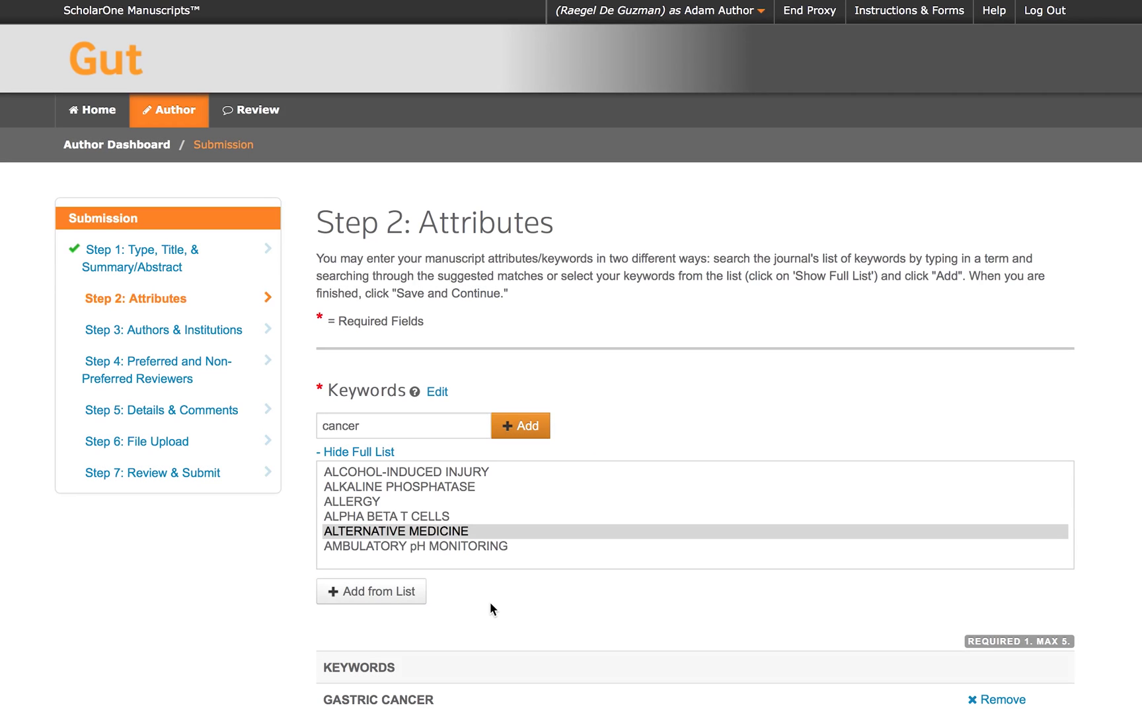
{"action": "scroll", "coordinate": [489, 601], "scroll_direction": "down", "scroll_amount": 6}
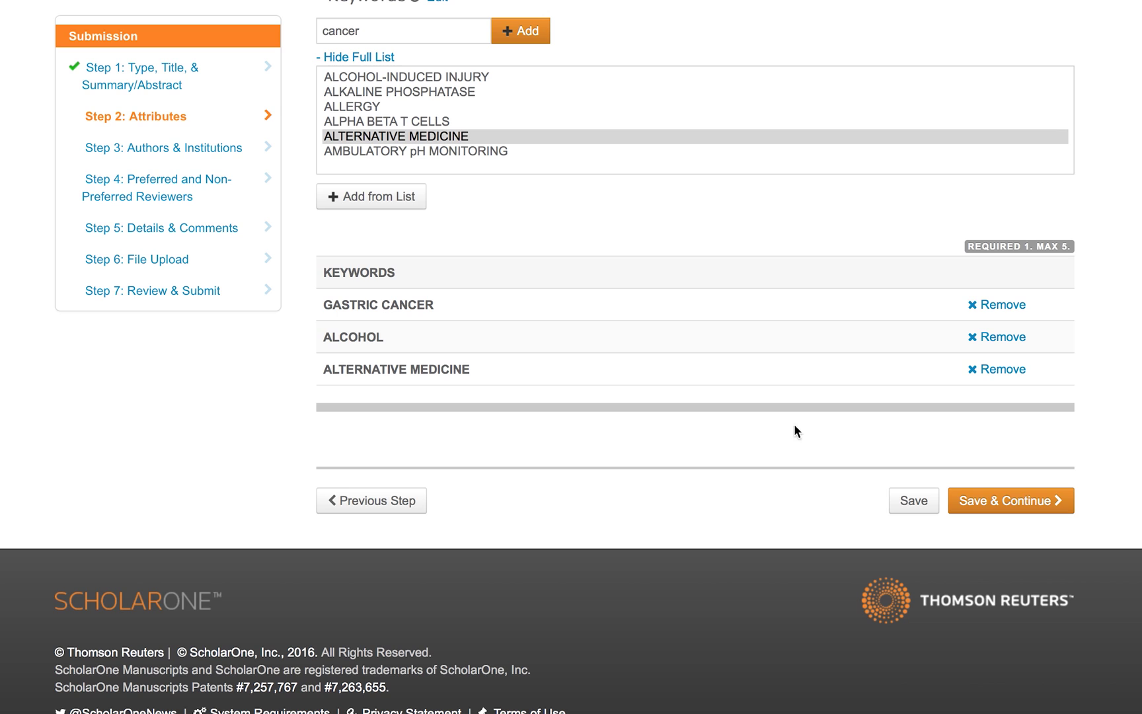
Save the keywords, then look up the BMJ co-author by e-mail and add them as author 2.
{"action": "left_click", "coordinate": [981, 502]}
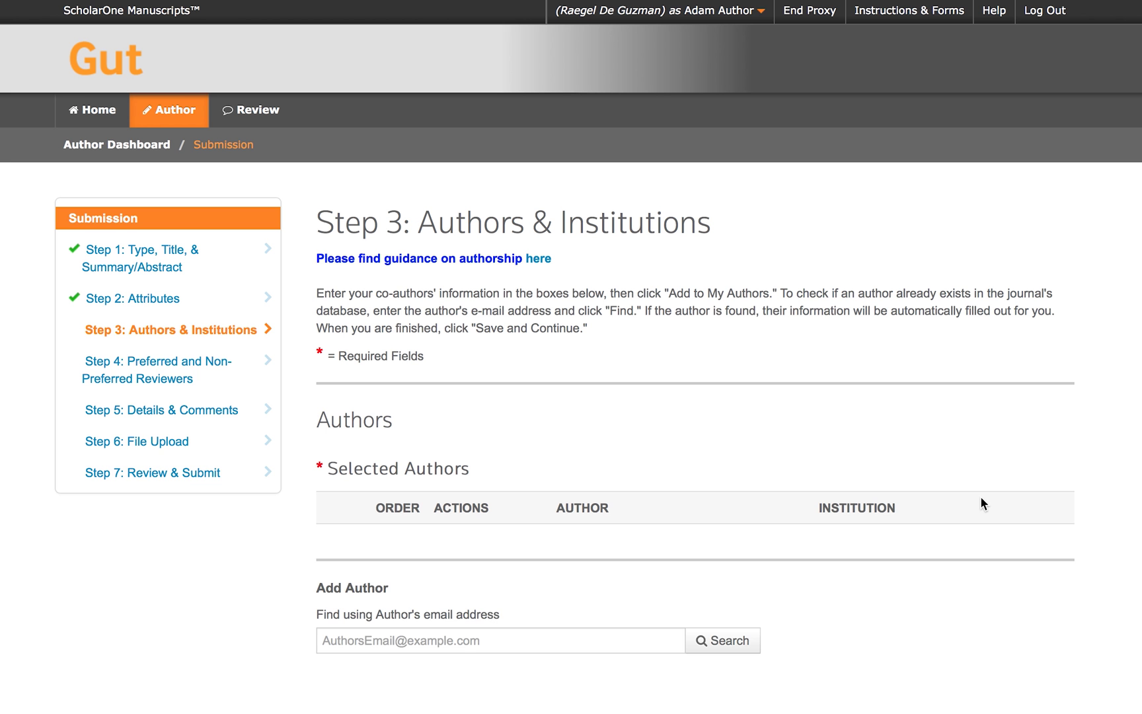
{"action": "scroll", "coordinate": [612, 477], "scroll_direction": "down", "scroll_amount": 3}
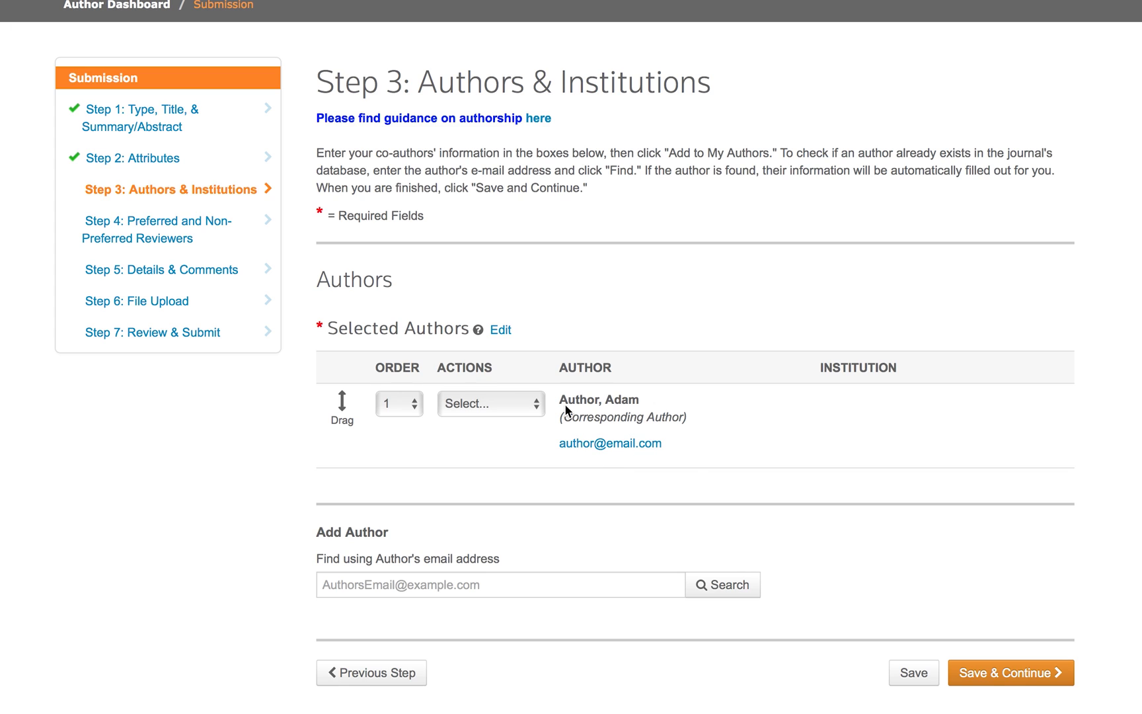
{"action": "left_click", "coordinate": [519, 585]}
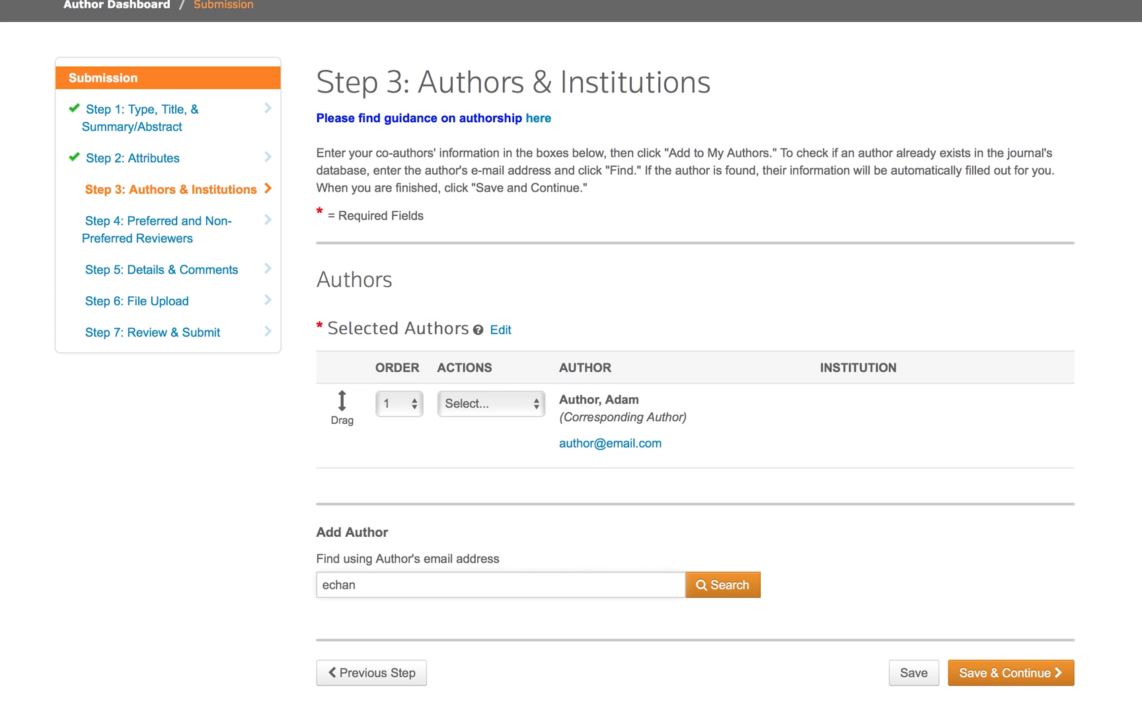
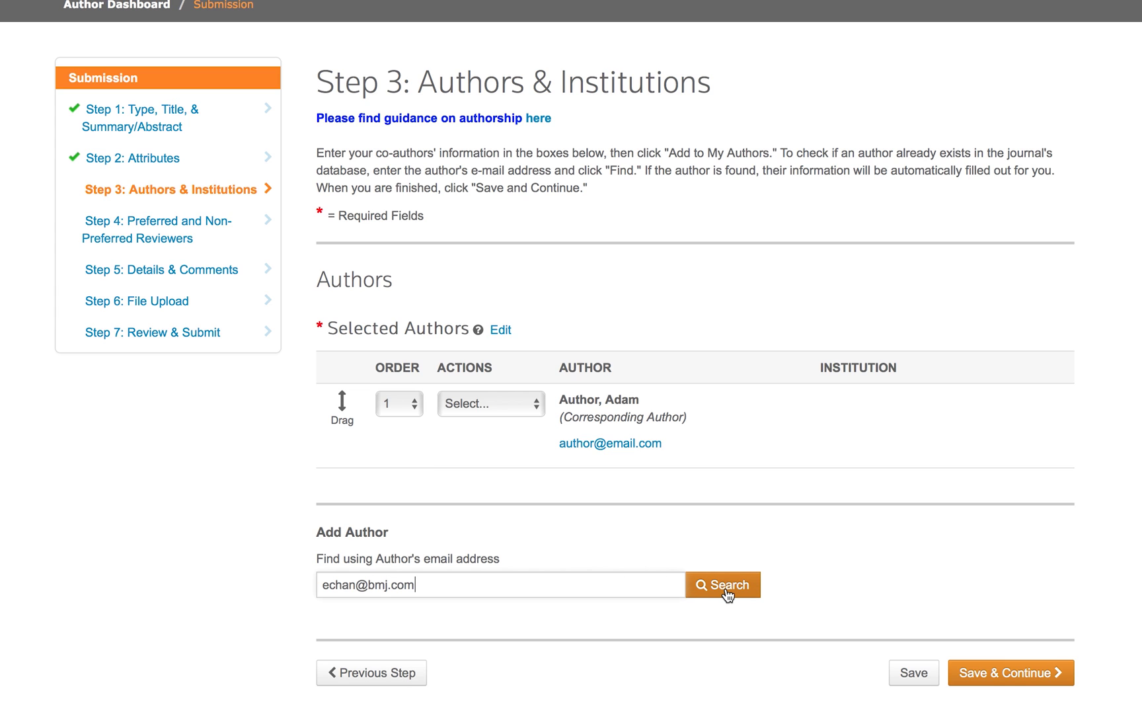
{"action": "left_click", "coordinate": [727, 586]}
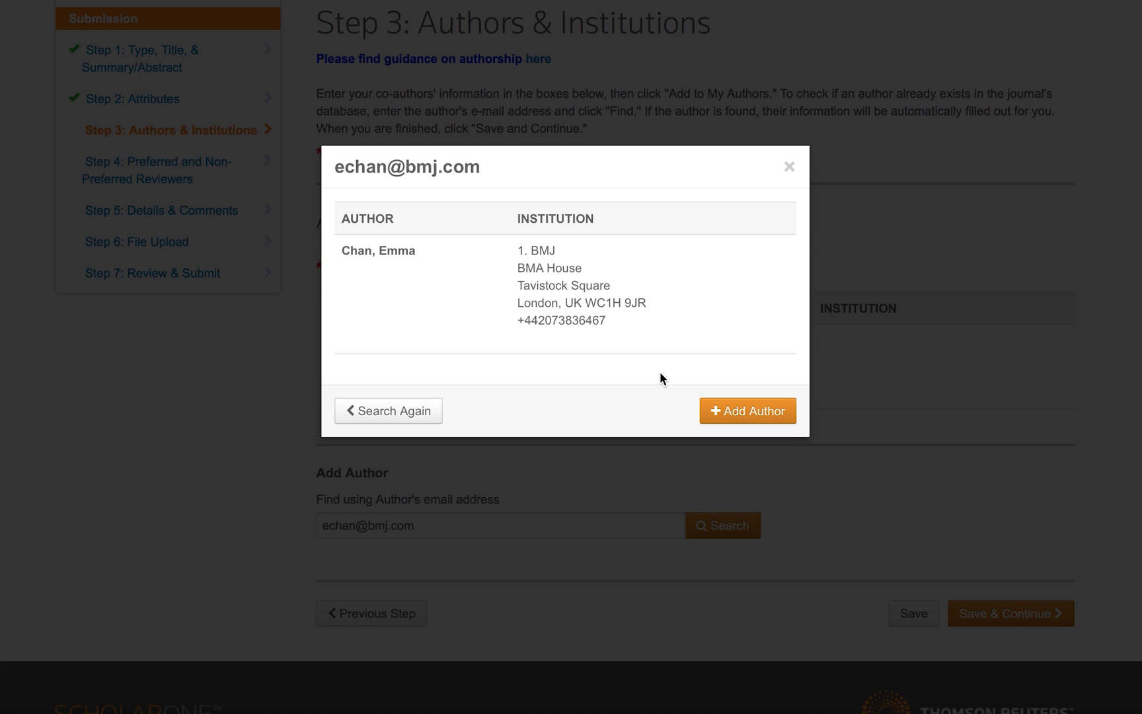
{"action": "left_click", "coordinate": [730, 413]}
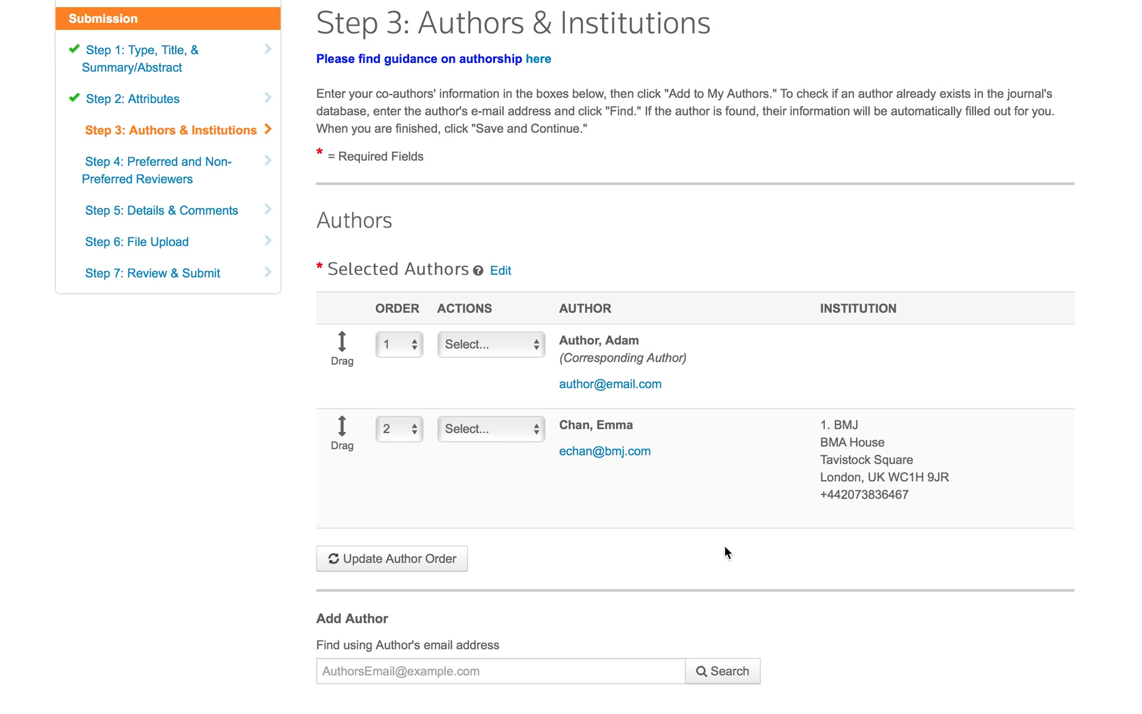
Search for another co-author by their e-mail address, finding no match.
{"action": "scroll", "coordinate": [724, 552], "scroll_direction": "down", "scroll_amount": 3}
{"action": "left_click", "coordinate": [642, 526]}
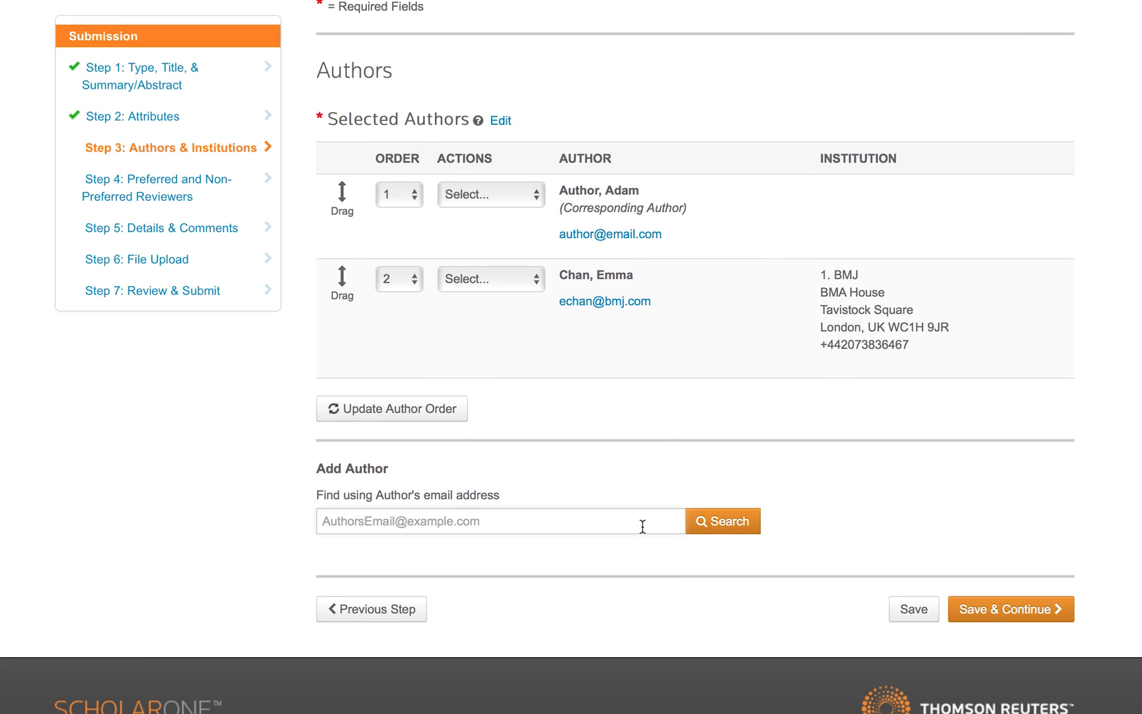
{"action": "type", "text": "Another@author.com"}
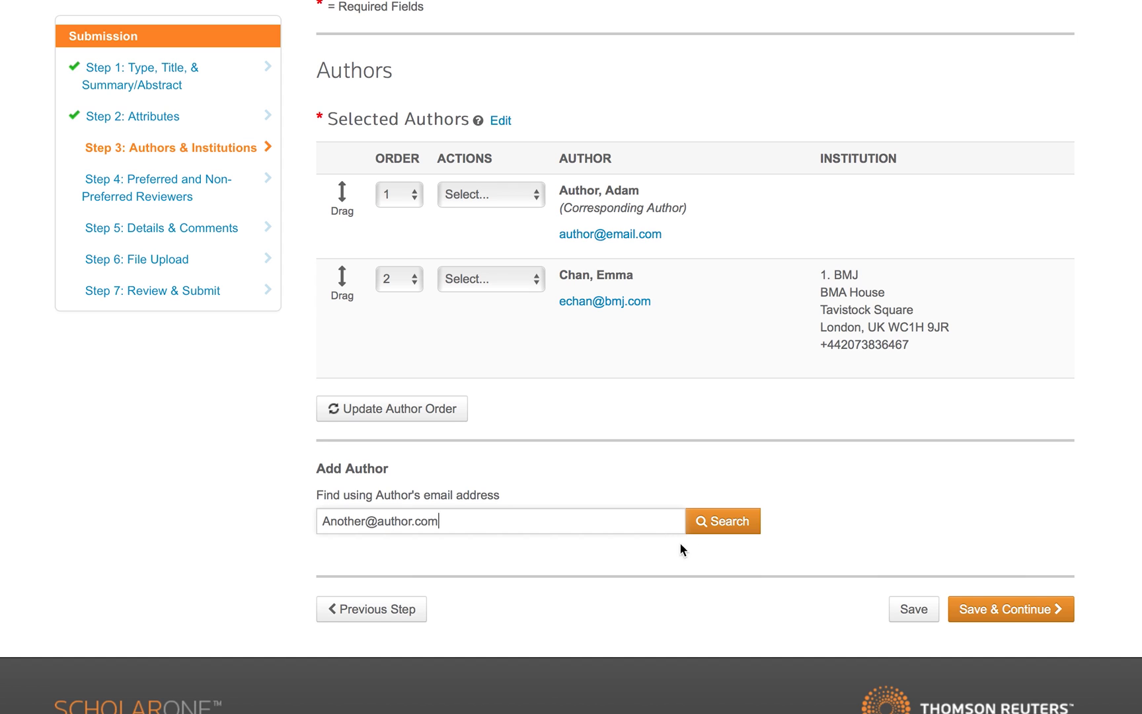
{"action": "left_click", "coordinate": [733, 526]}
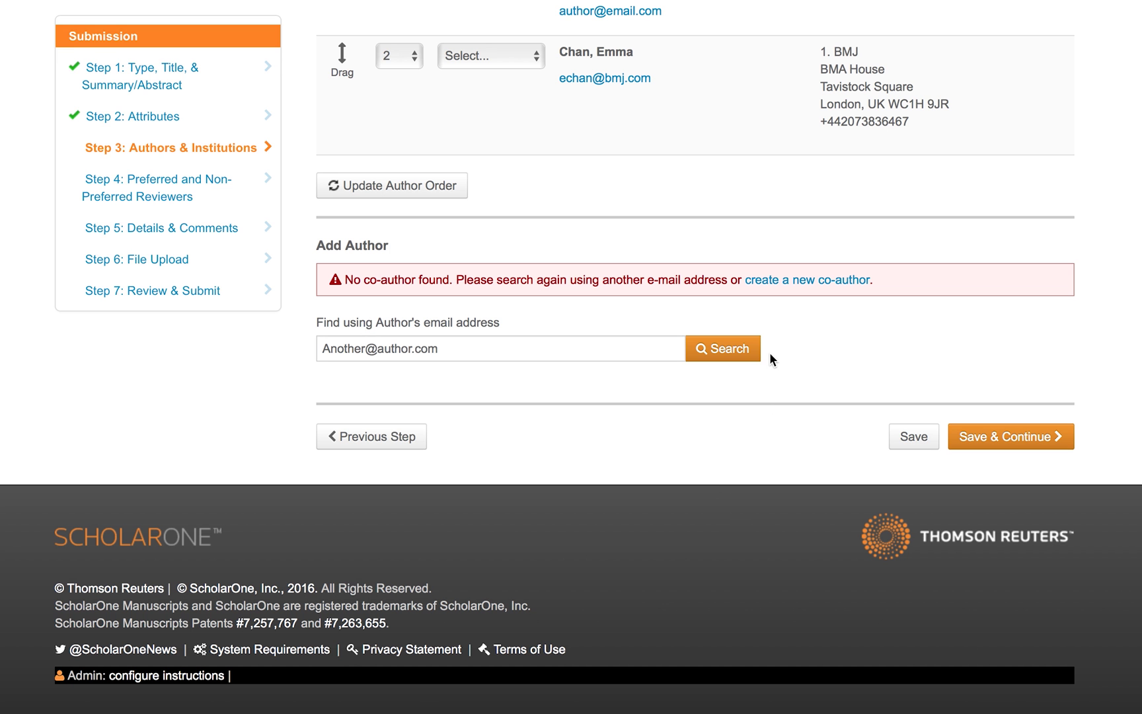
Start a new co-author record with prefix Dr. and the co-author's first and last name.
{"action": "left_click", "coordinate": [801, 282]}
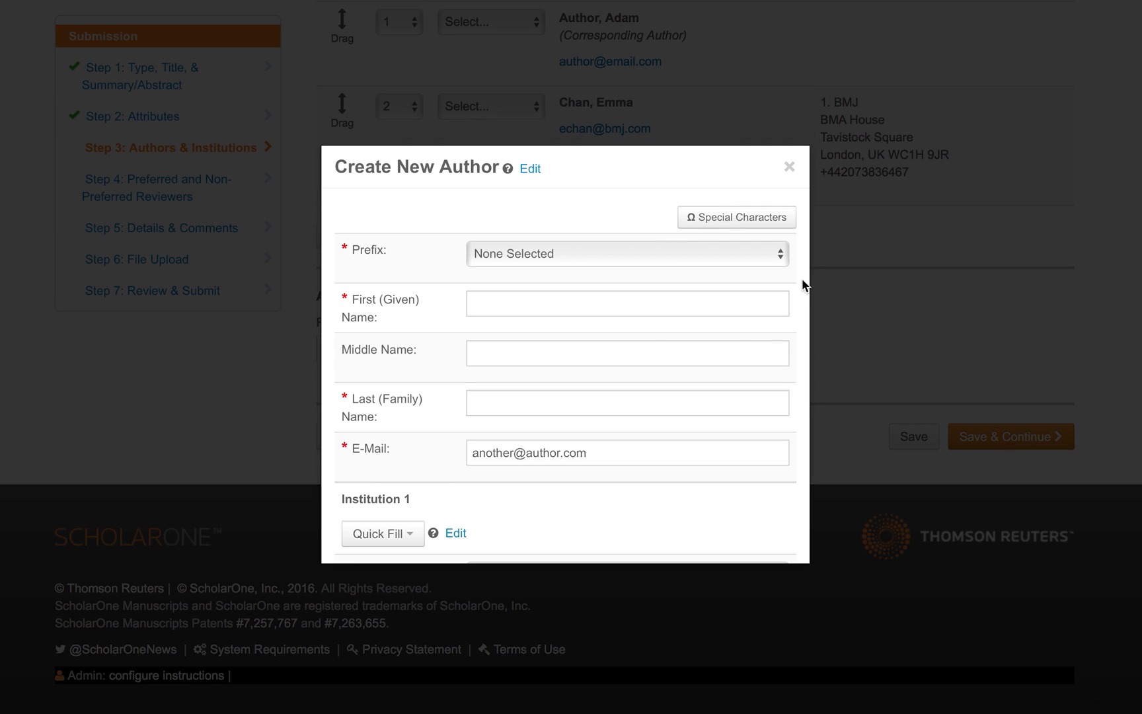
{"action": "left_click", "coordinate": [759, 253]}
{"action": "left_click", "coordinate": [755, 273]}
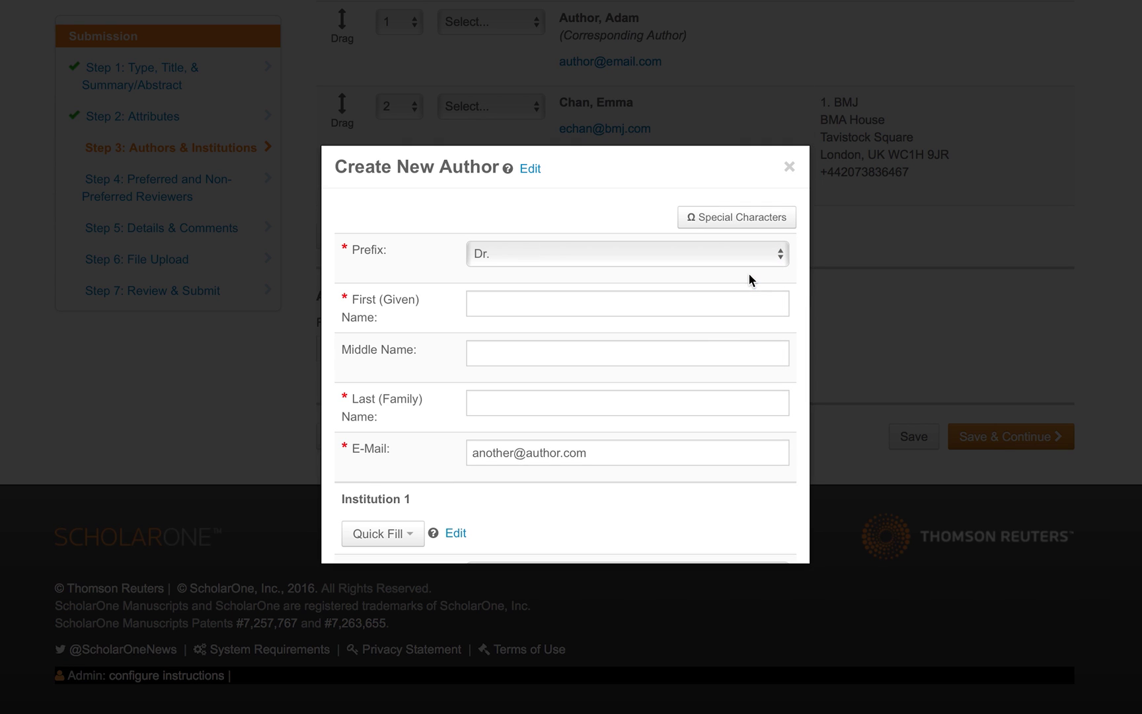
{"action": "left_click", "coordinate": [746, 310]}
{"action": "type", "text": "Another"}
{"action": "key", "text": "Tab"}
{"action": "key", "text": "Tab"}
{"action": "type", "text": "Author"}
Set the institution to King's College London School of Medical Education and add the co-author.
{"action": "scroll", "coordinate": [629, 470], "scroll_direction": "down", "scroll_amount": 3}
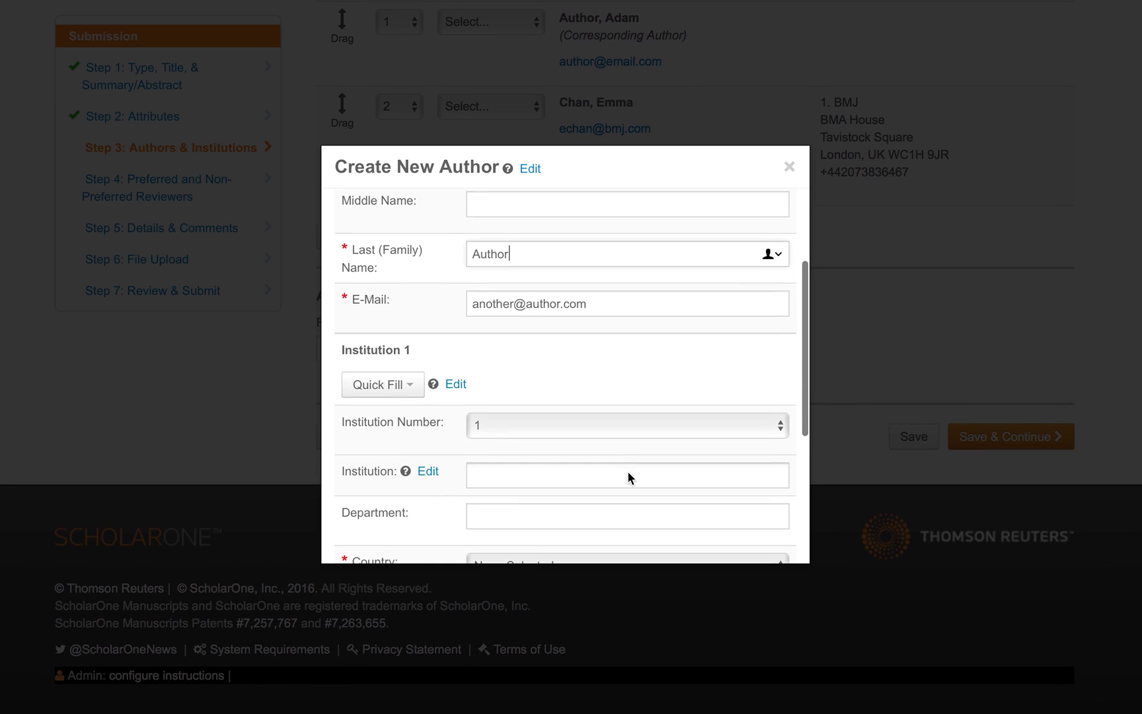
{"action": "left_click", "coordinate": [495, 414]}
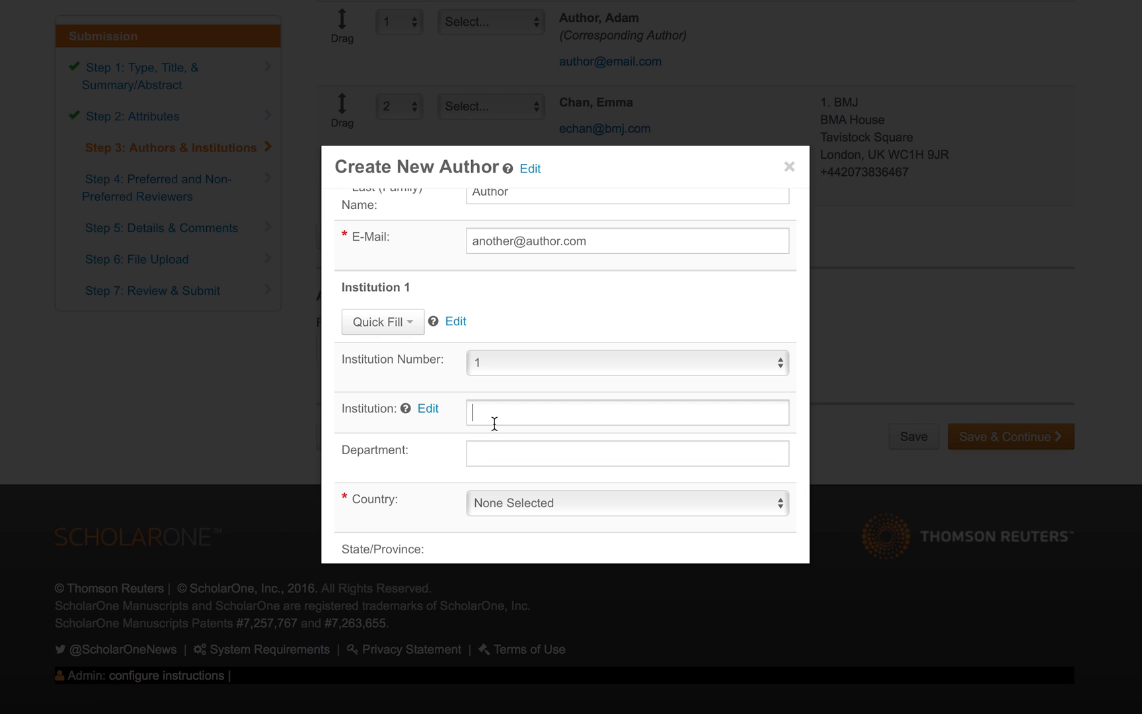
{"action": "type", "text": "Kings college"}
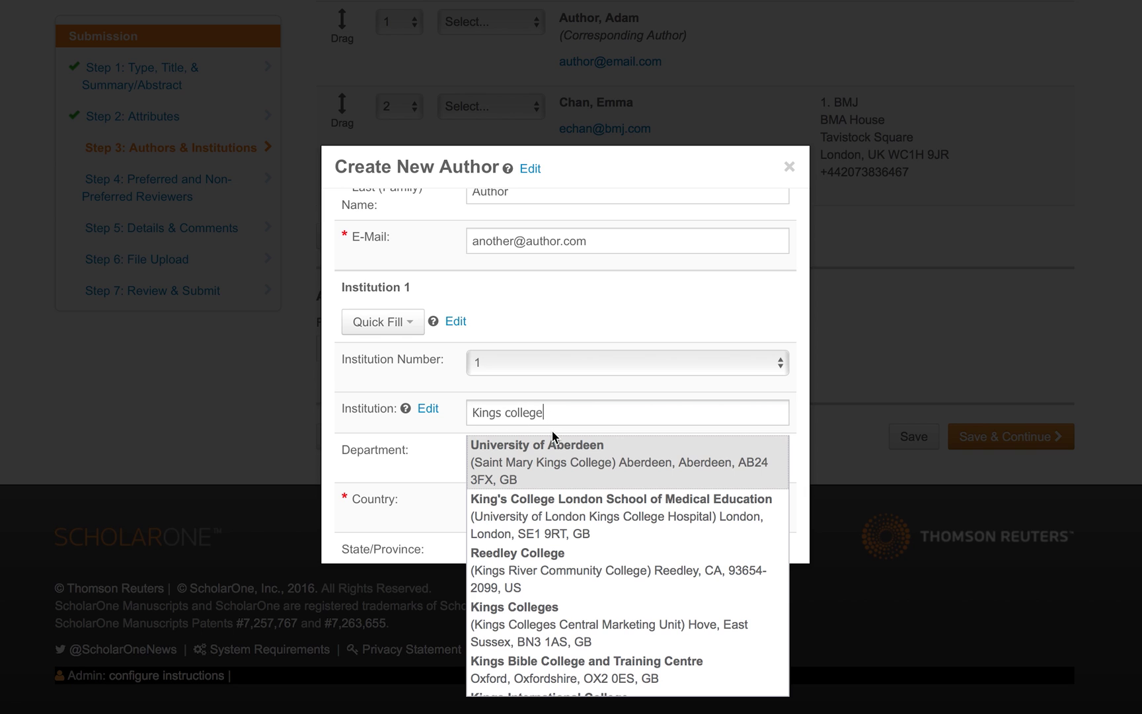
{"action": "left_click", "coordinate": [554, 519]}
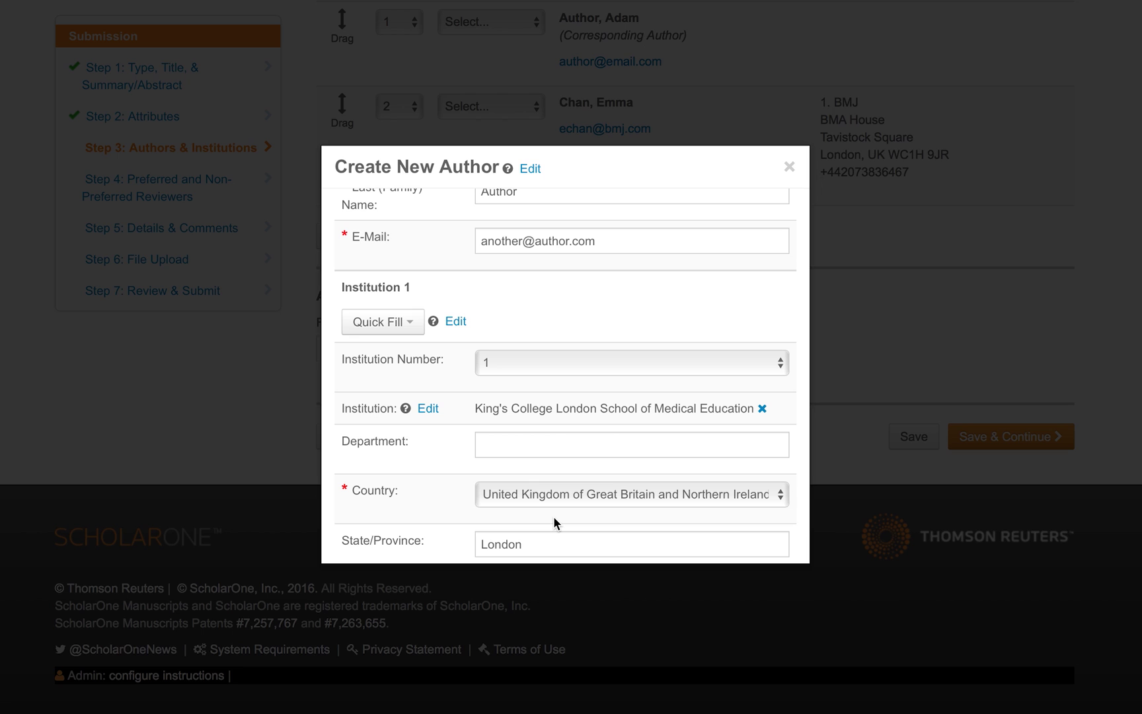
{"action": "scroll", "coordinate": [553, 517], "scroll_direction": "down", "scroll_amount": 3}
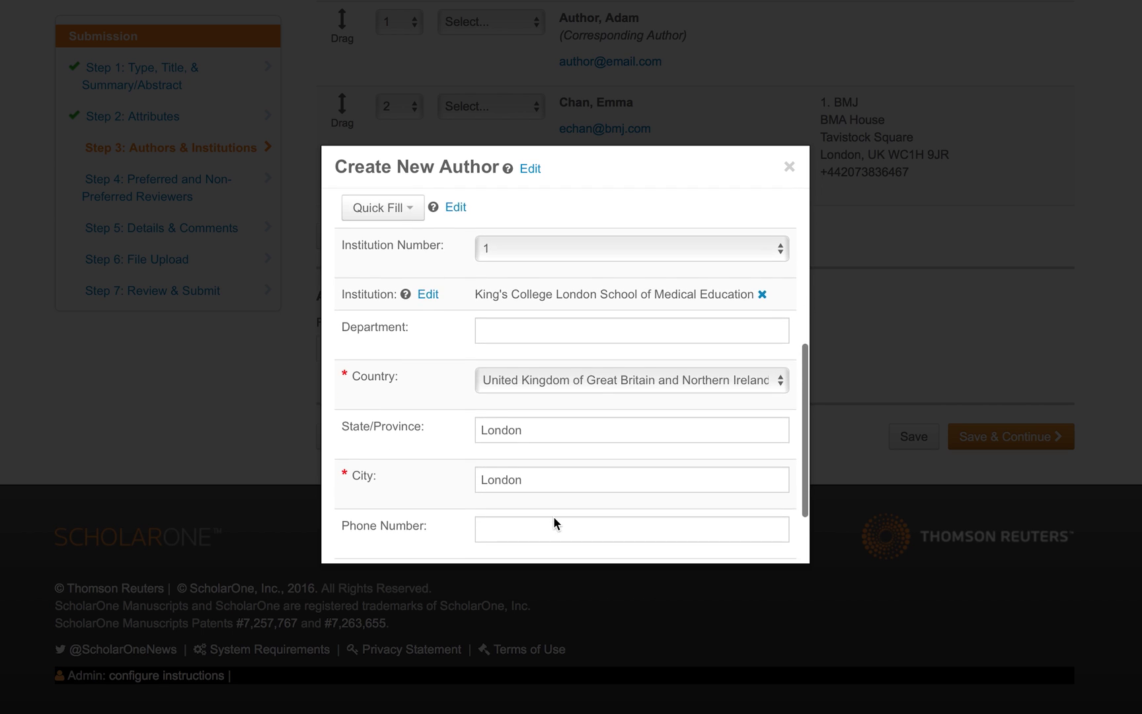
{"action": "scroll", "coordinate": [553, 517], "scroll_direction": "down", "scroll_amount": 3}
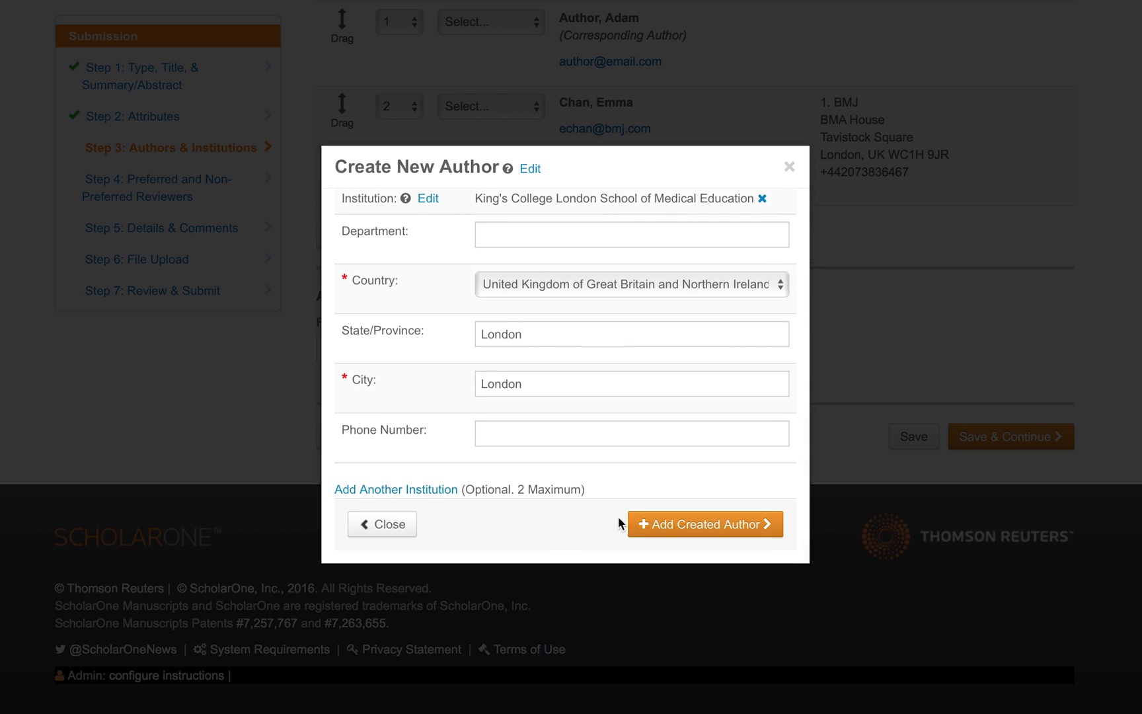
{"action": "left_click", "coordinate": [665, 527]}
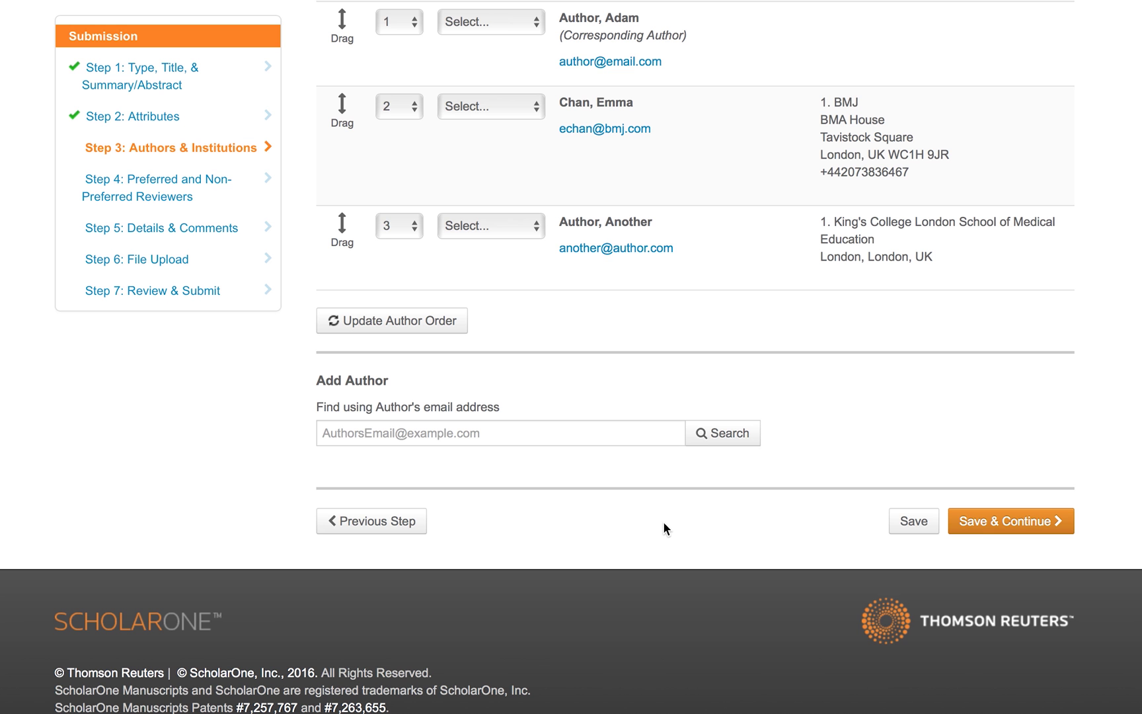
Move the King's College author to position 1 and the original first author to 3, then update.
{"action": "scroll", "coordinate": [726, 362], "scroll_direction": "up", "scroll_amount": 3}
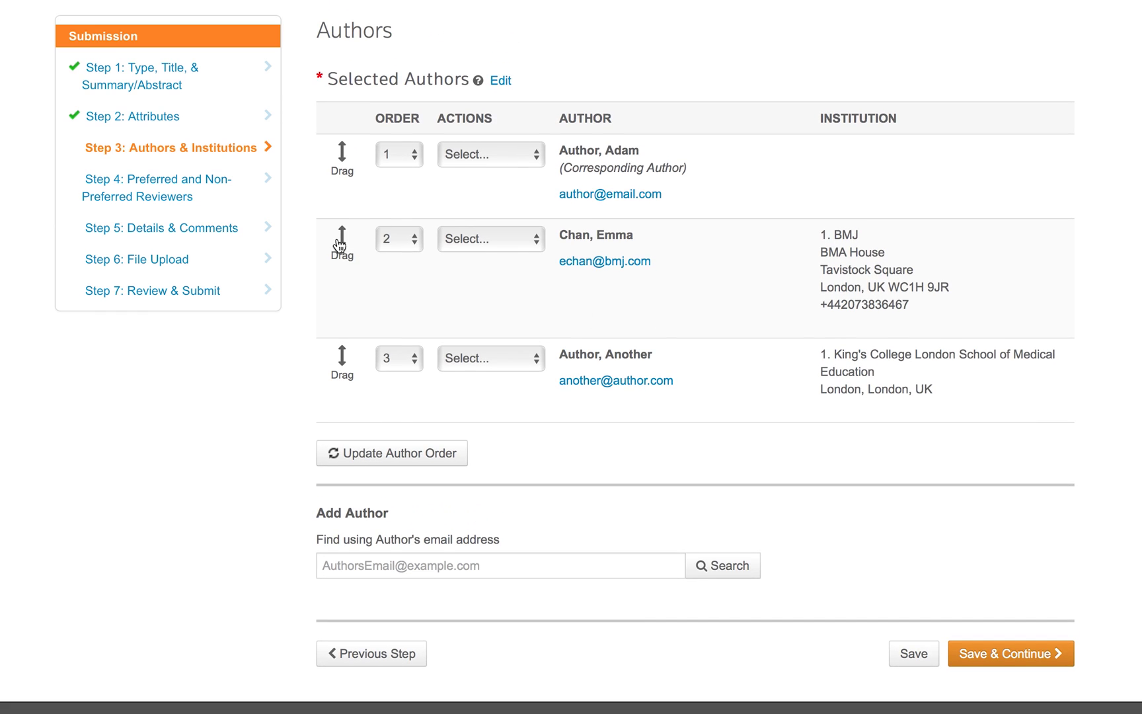
{"action": "left_click_drag", "start_coordinate": [342, 251], "coordinate": [342, 403]}
{"action": "scroll", "coordinate": [344, 407], "scroll_direction": "down", "scroll_amount": 1}
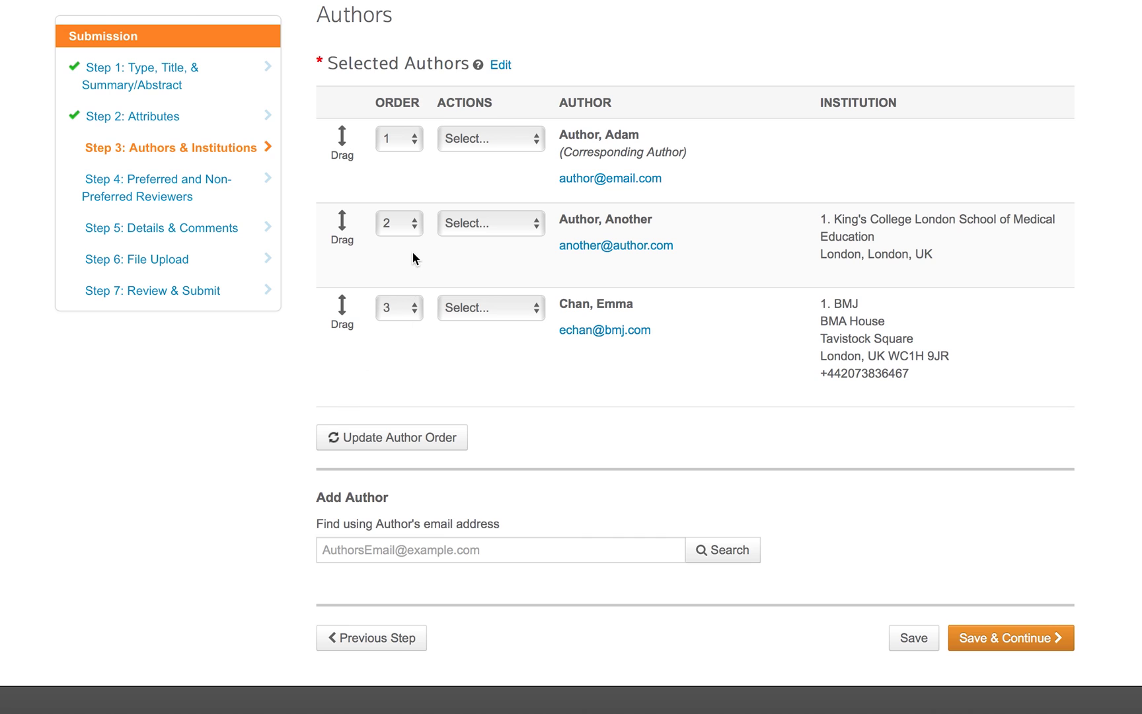
{"action": "left_click", "coordinate": [414, 230]}
{"action": "left_click", "coordinate": [407, 212]}
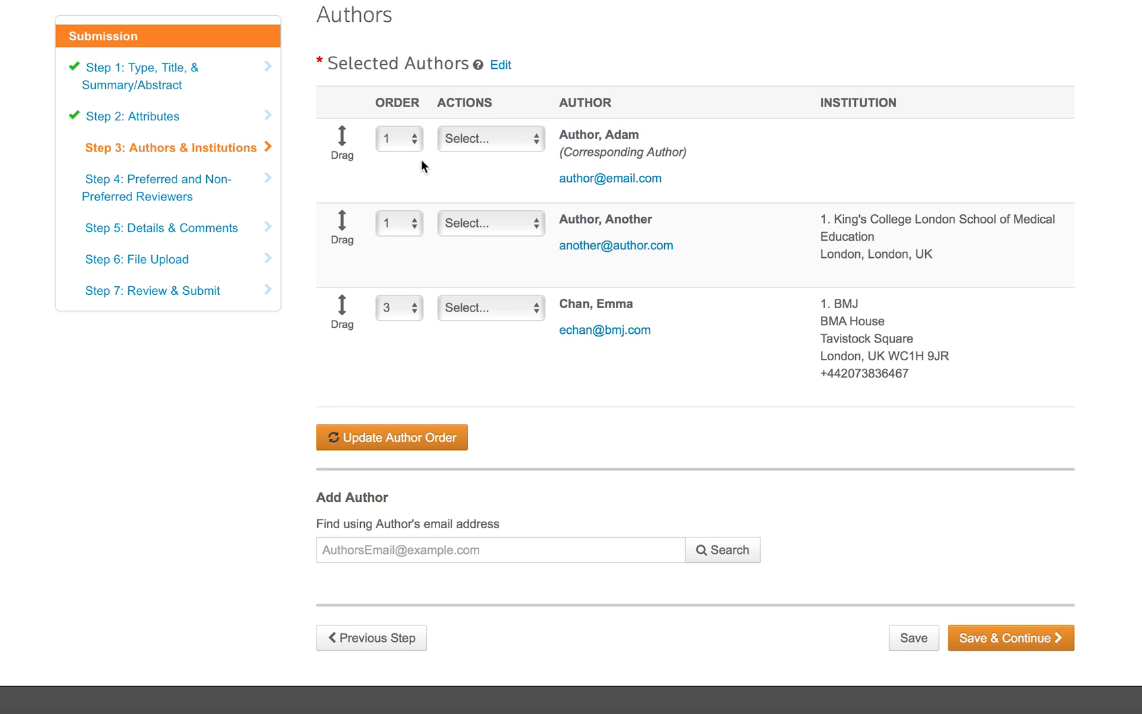
{"action": "left_click", "coordinate": [400, 308]}
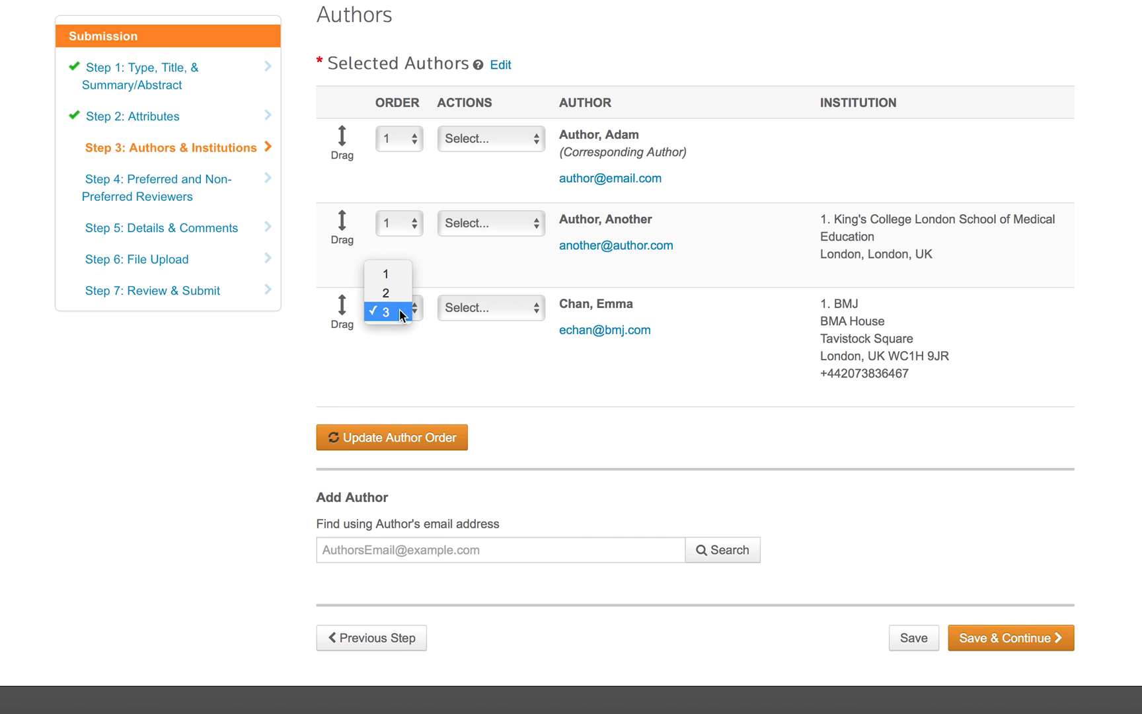
{"action": "left_click", "coordinate": [399, 304]}
{"action": "left_click", "coordinate": [400, 139]}
{"action": "left_click", "coordinate": [392, 184]}
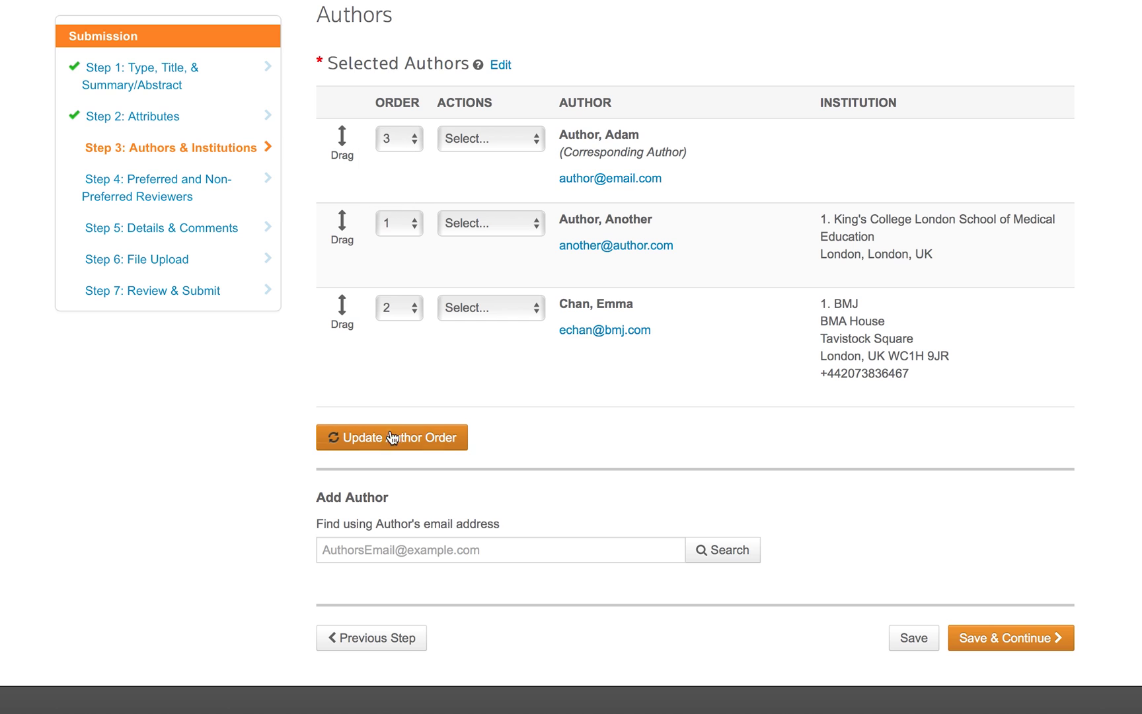
{"action": "left_click", "coordinate": [392, 438]}
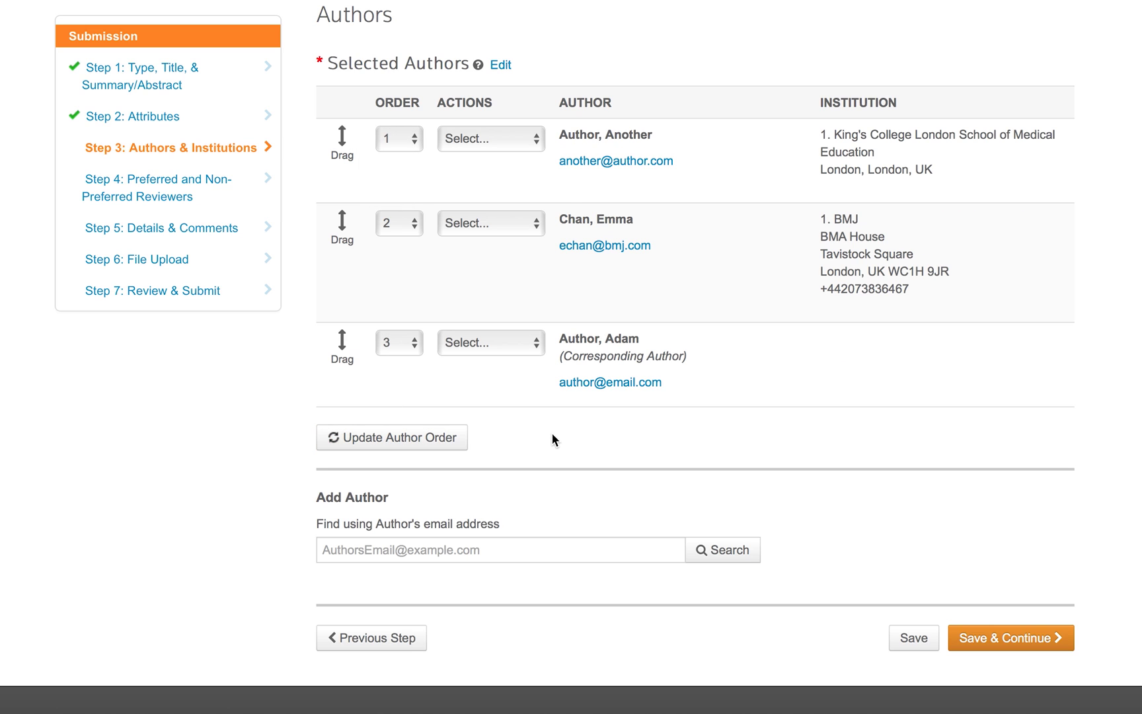
Edit the third author's details to city London and country Anguilla, and save.
{"action": "left_click", "coordinate": [479, 554]}
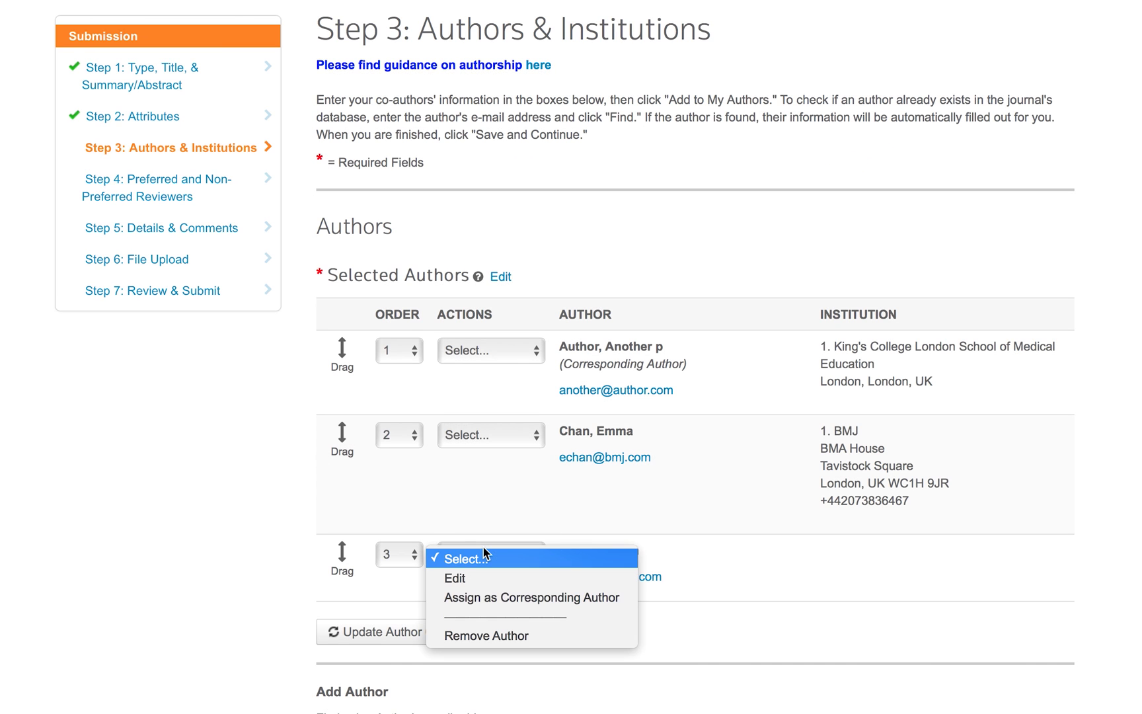
{"action": "left_click", "coordinate": [492, 578]}
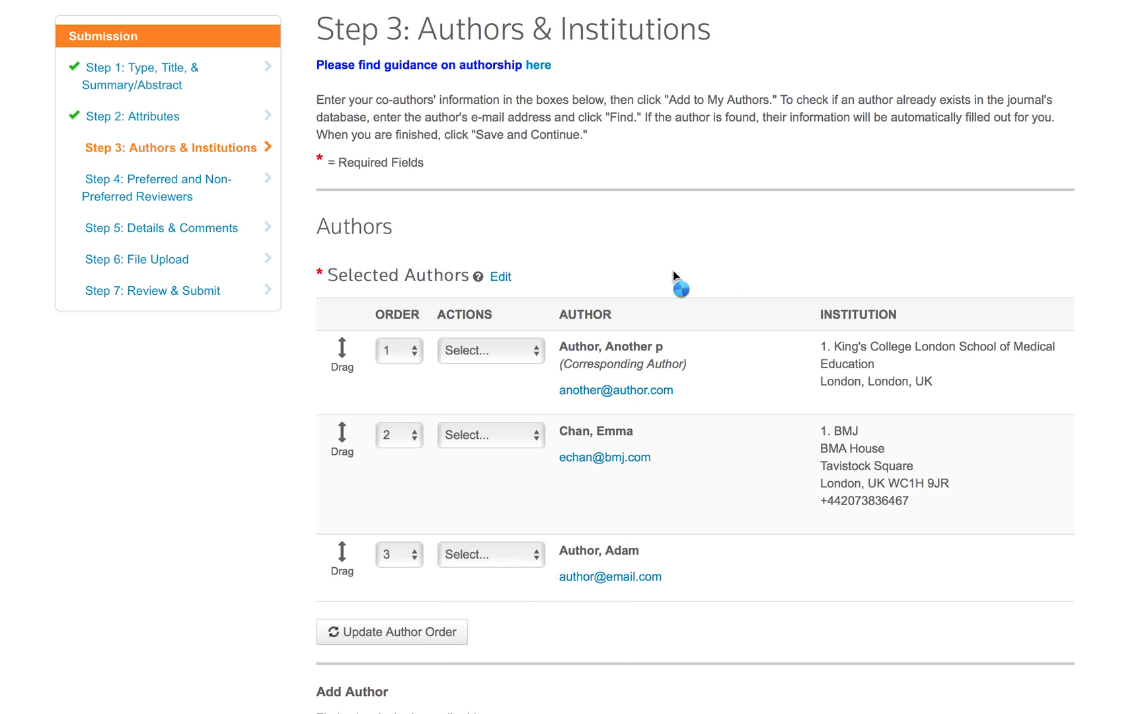
{"action": "scroll", "coordinate": [555, 522], "scroll_direction": "down", "scroll_amount": 5}
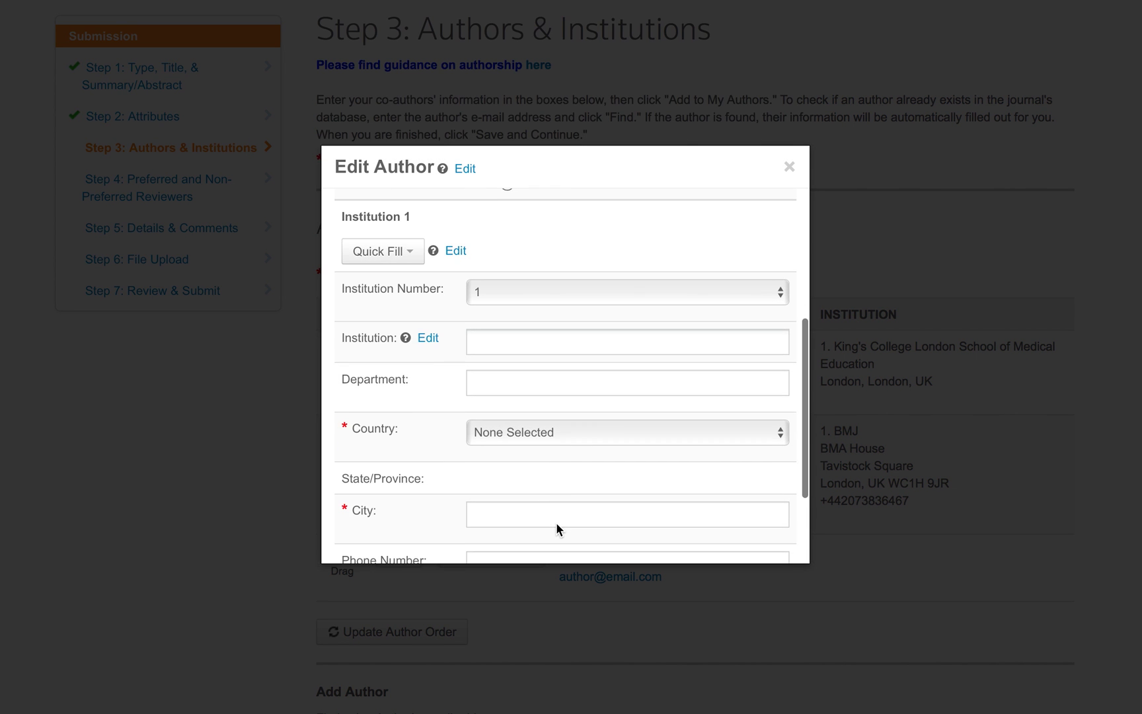
{"action": "scroll", "coordinate": [555, 522], "scroll_direction": "down", "scroll_amount": 1}
{"action": "left_click", "coordinate": [527, 403]}
{"action": "type", "text": "L"}
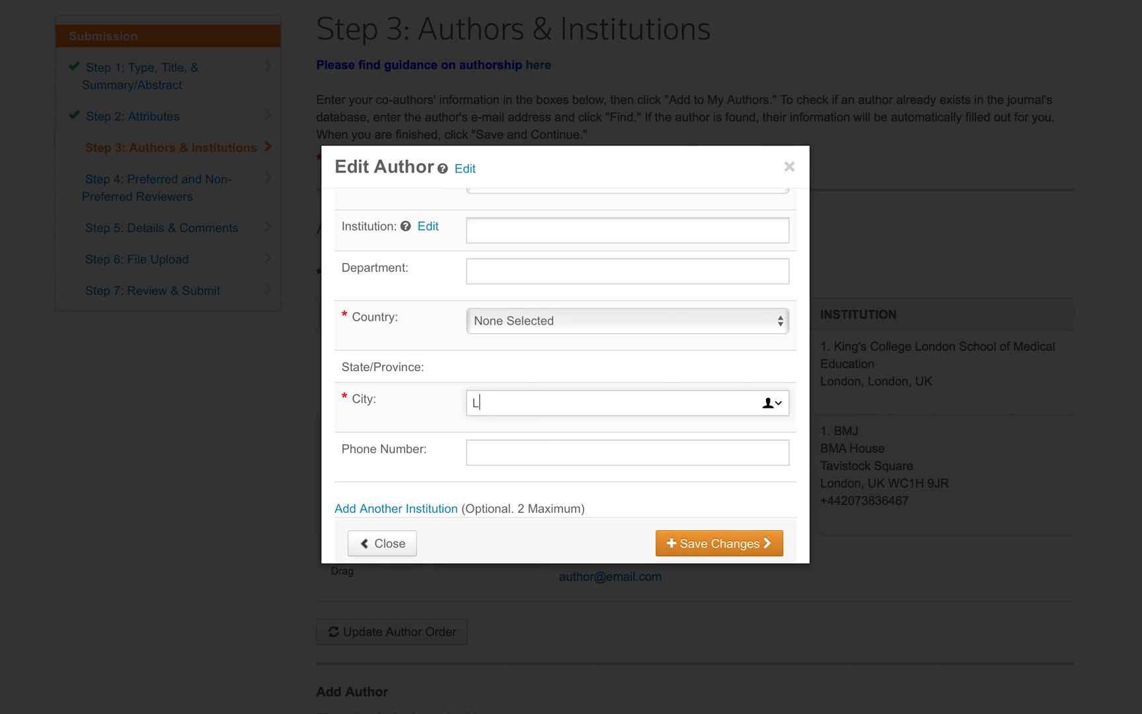
{"action": "type", "text": "ondon"}
{"action": "left_click", "coordinate": [526, 321]}
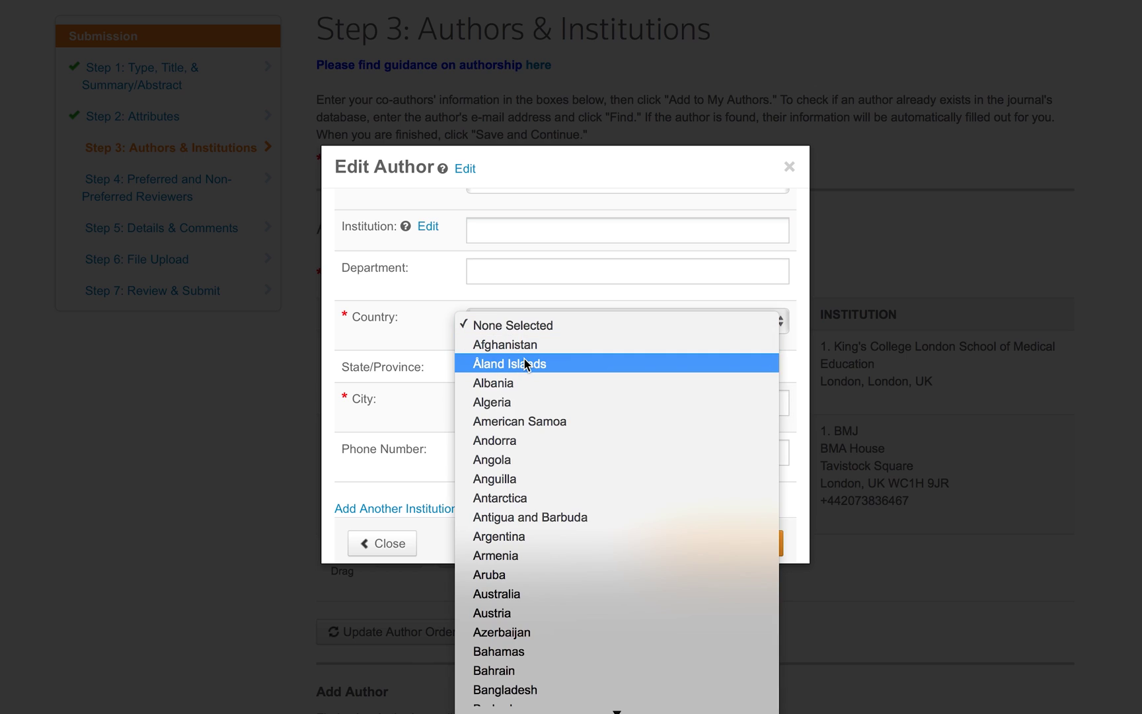
{"action": "left_click", "coordinate": [514, 479]}
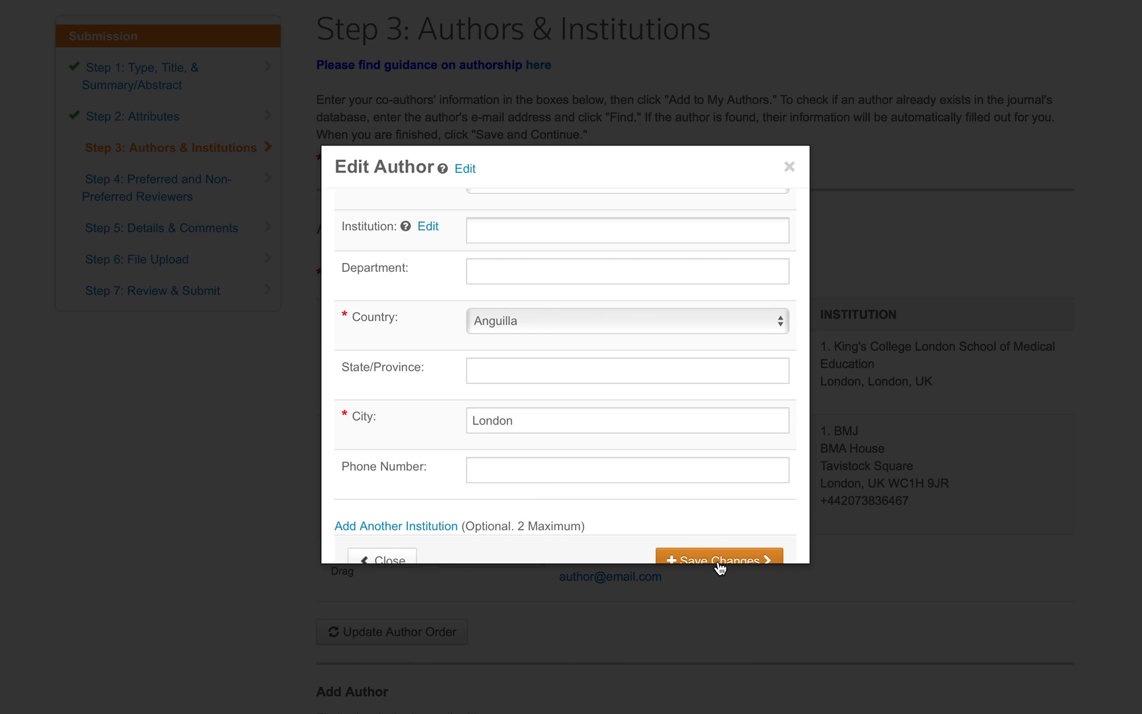
{"action": "left_click", "coordinate": [720, 561]}
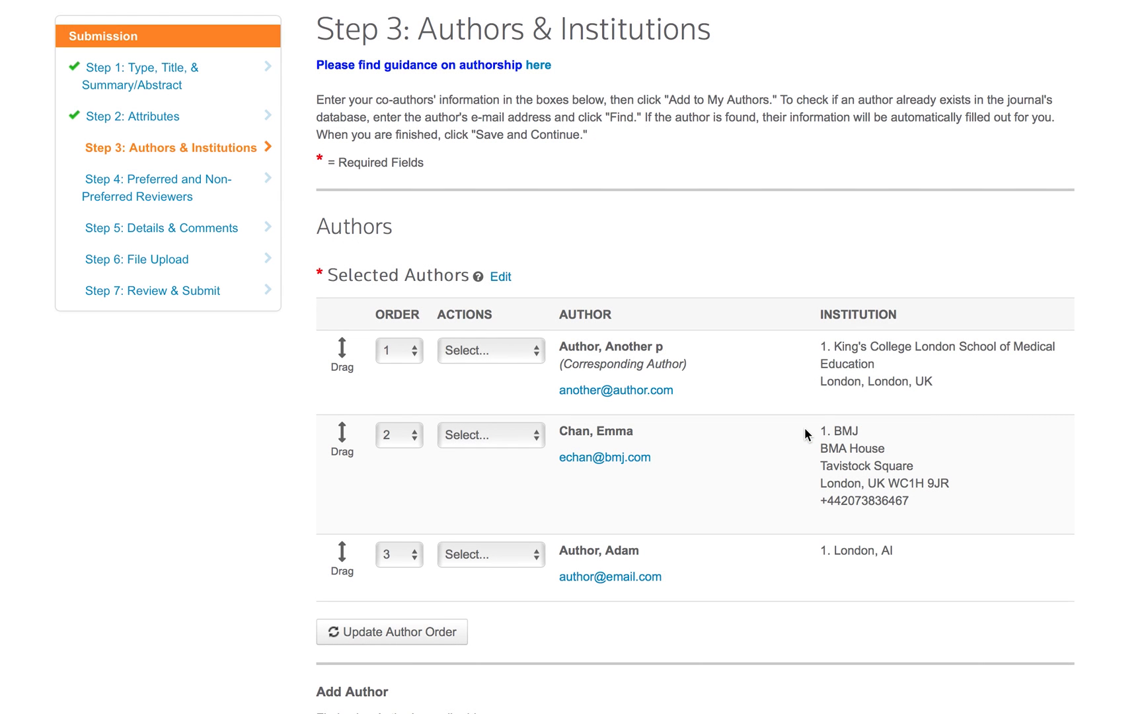
{"action": "scroll", "coordinate": [834, 481], "scroll_direction": "down", "scroll_amount": 4}
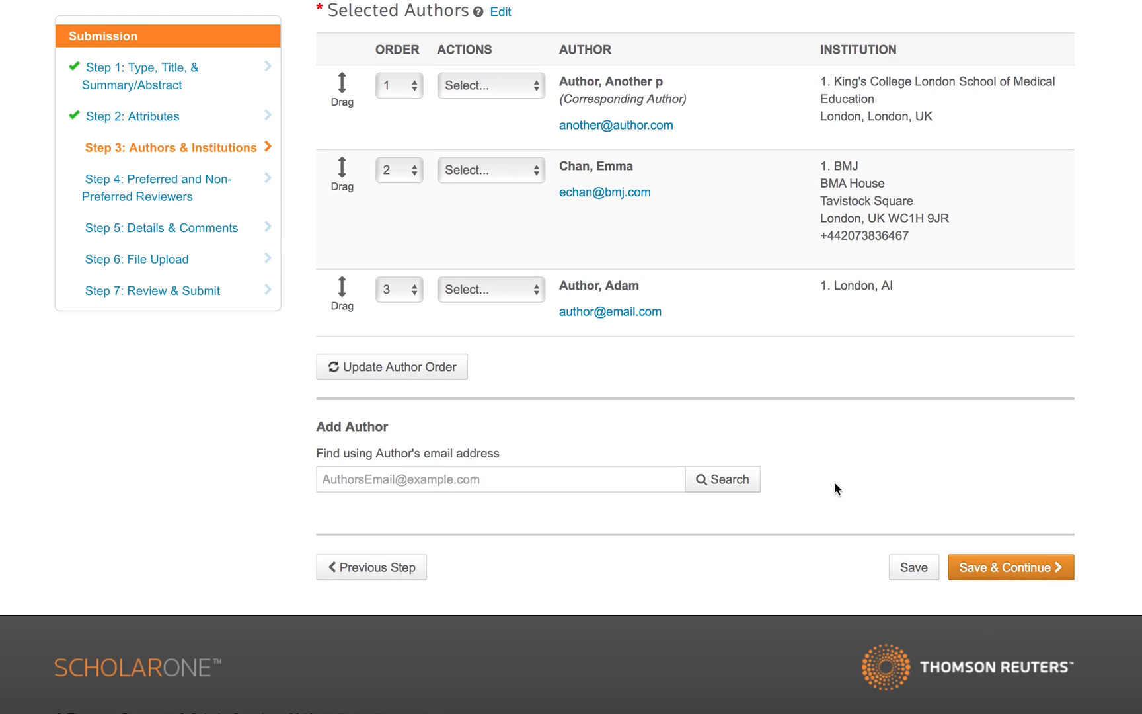
Move on to Step 4 and add one recommended reviewer with first name, last name and e-mail.
{"action": "left_click", "coordinate": [993, 572]}
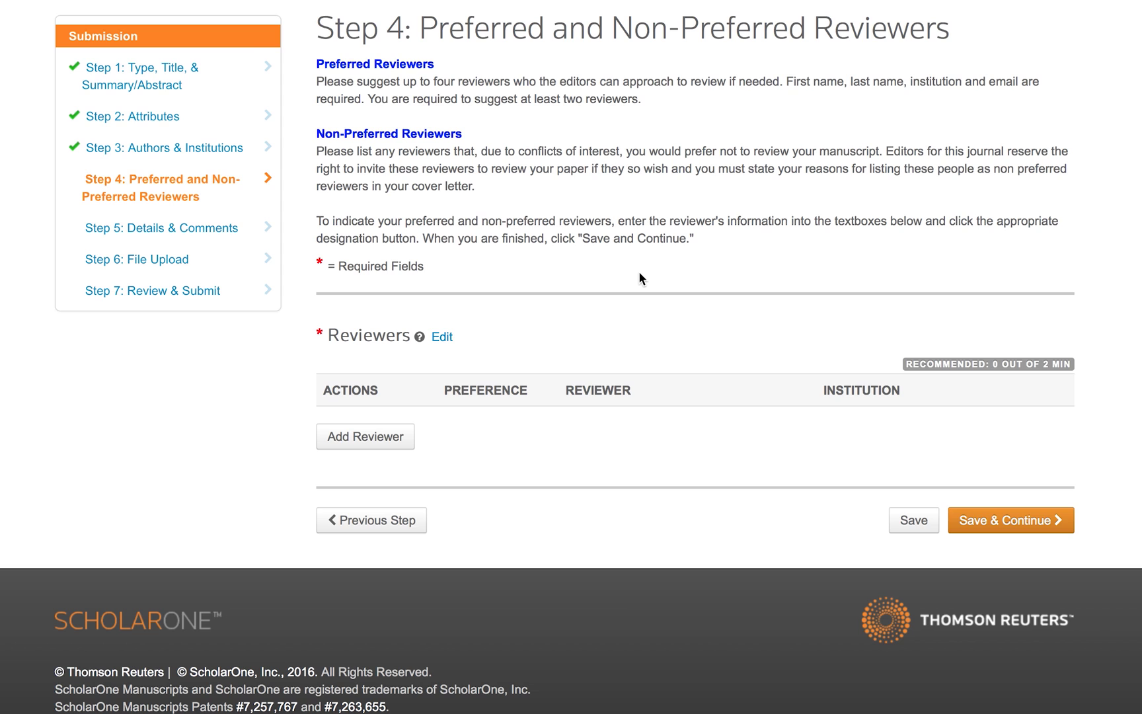
{"action": "left_click", "coordinate": [398, 439]}
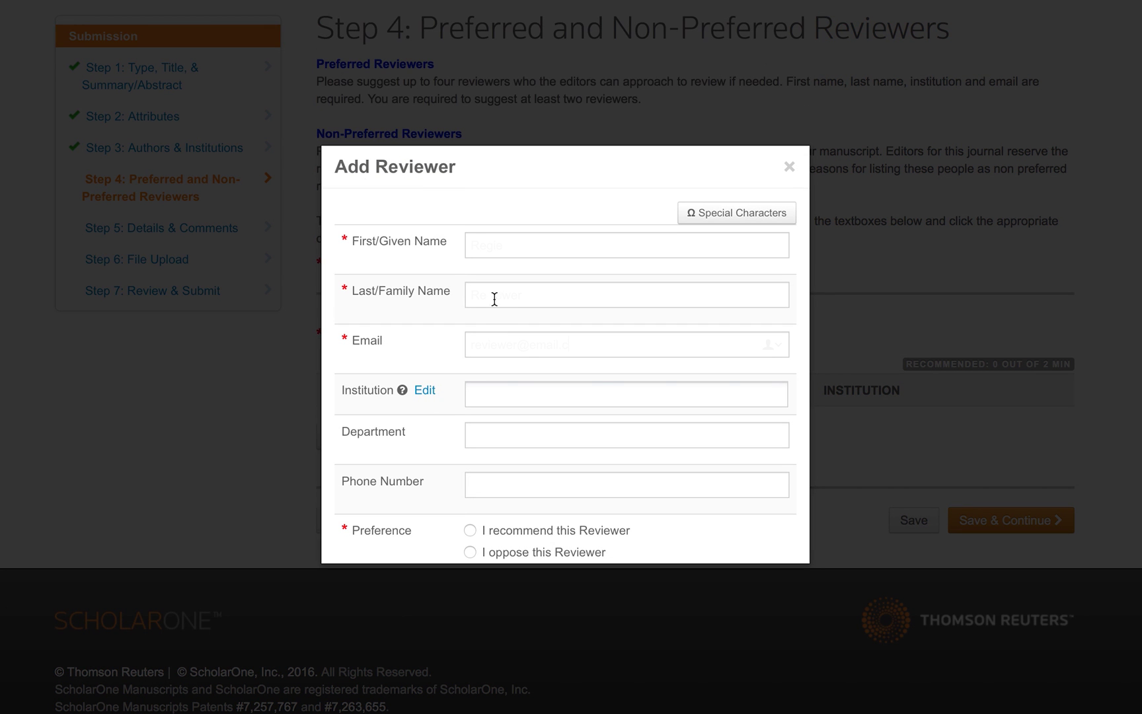
{"action": "left_click", "coordinate": [558, 344]}
{"action": "scroll", "coordinate": [557, 345], "scroll_direction": "down", "scroll_amount": 1}
{"action": "scroll", "coordinate": [497, 408], "scroll_direction": "down", "scroll_amount": 1}
{"action": "left_click", "coordinate": [470, 437]}
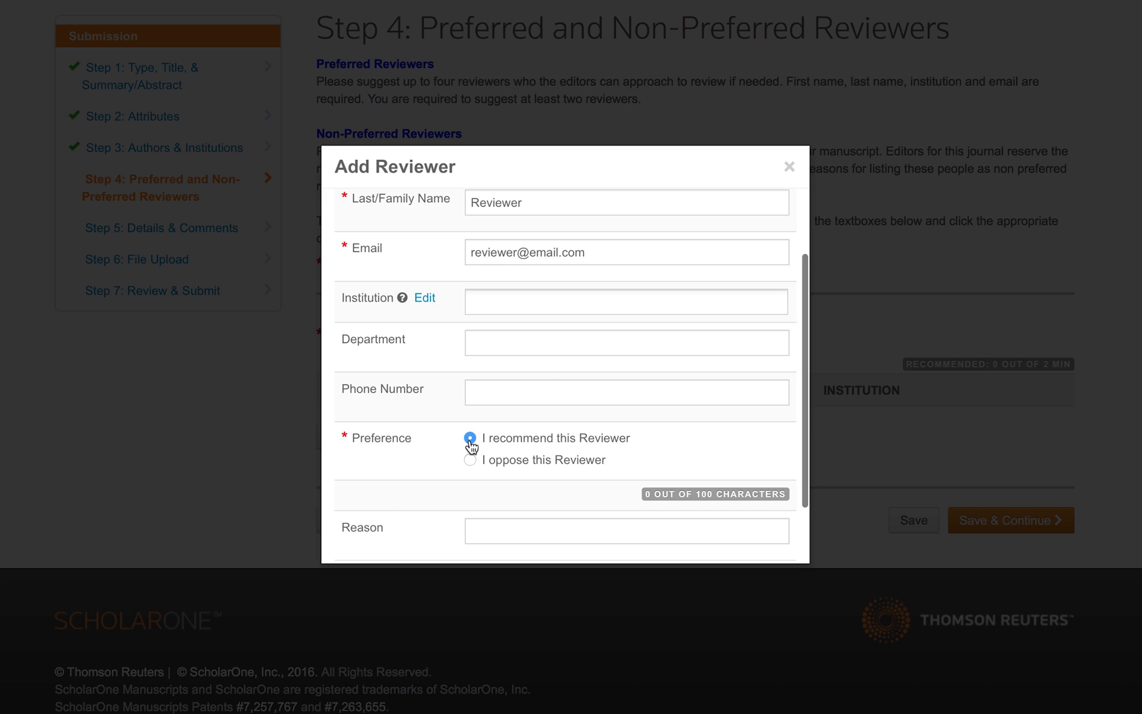
{"action": "scroll", "coordinate": [654, 503], "scroll_direction": "down", "scroll_amount": 1}
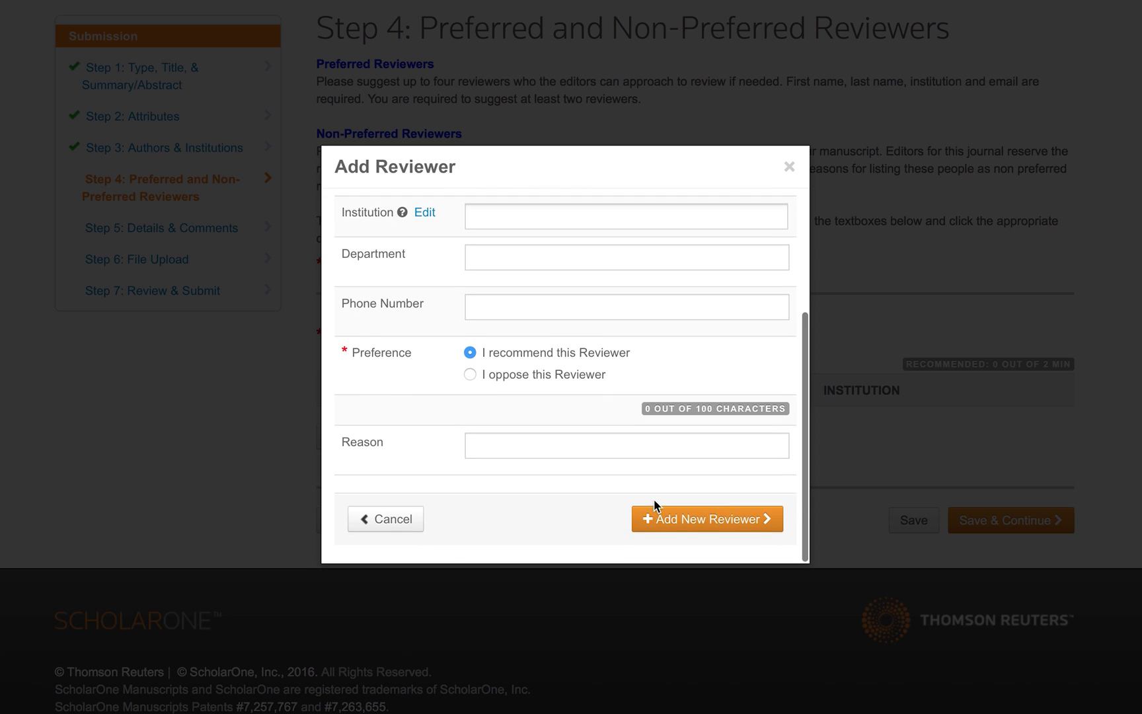
{"action": "left_click", "coordinate": [682, 536]}
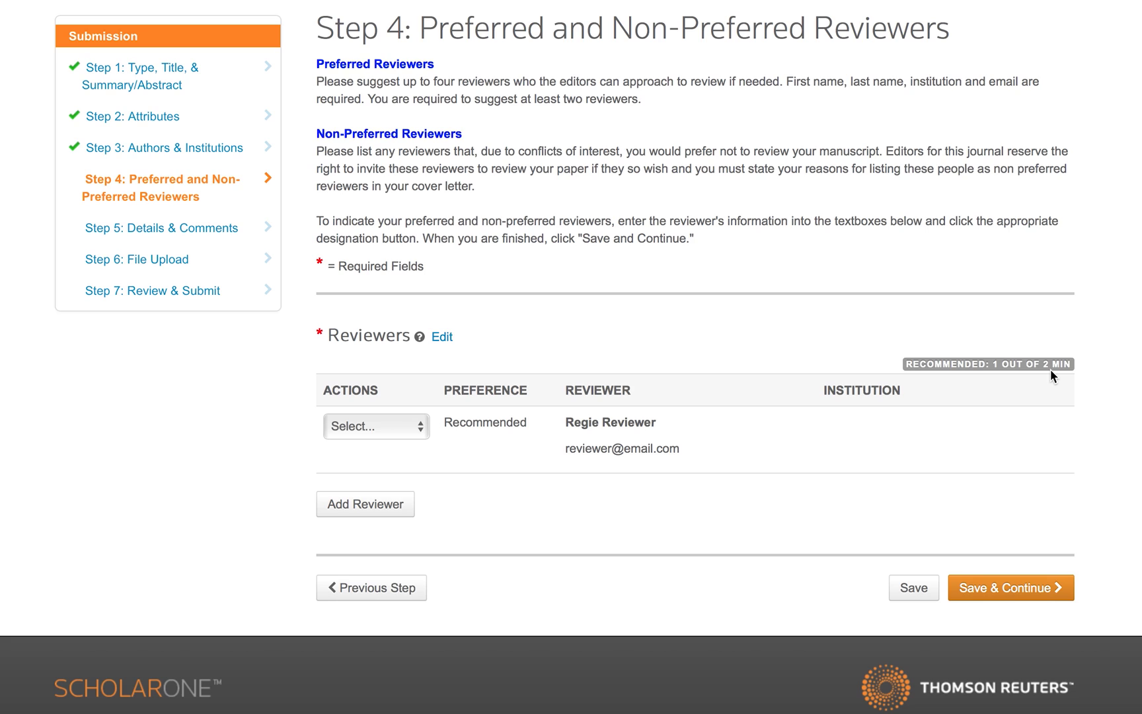
Save Step 4, bringing up the warning that two recommended reviewers are required.
{"action": "left_click", "coordinate": [997, 592]}
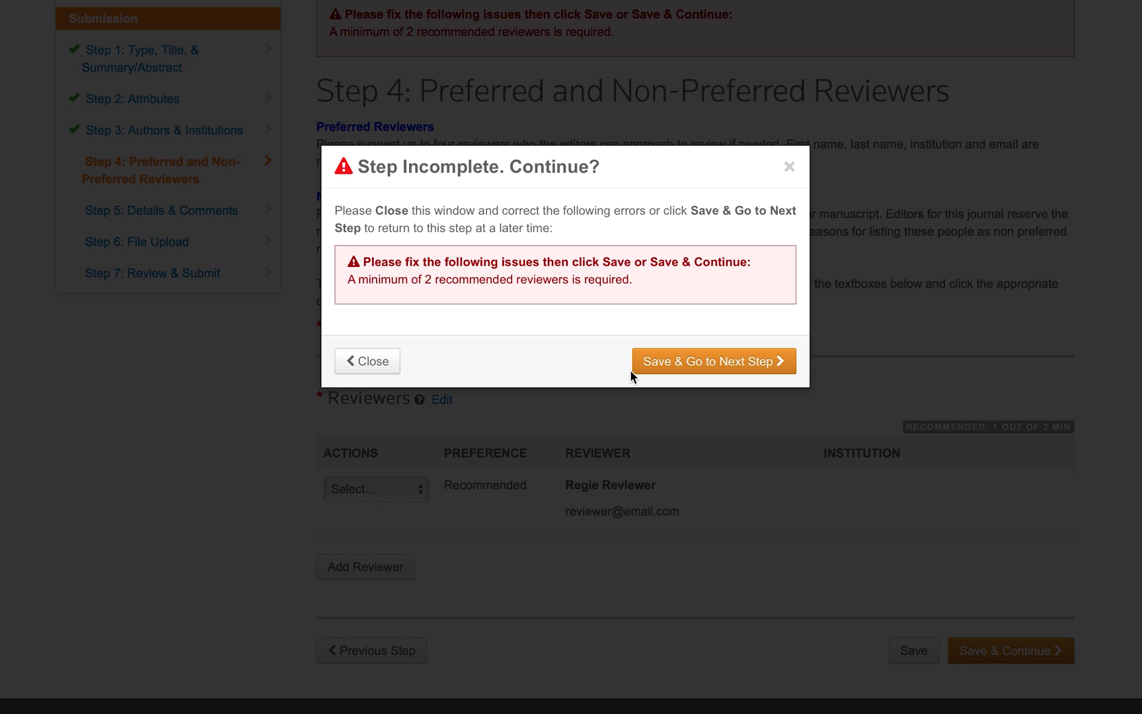
Save past the reviewer warning to Step 5 and enter the cover letter 'This is the cover letter text'.
{"action": "left_click", "coordinate": [699, 361]}
{"action": "scroll", "coordinate": [698, 359], "scroll_direction": "down", "scroll_amount": 3}
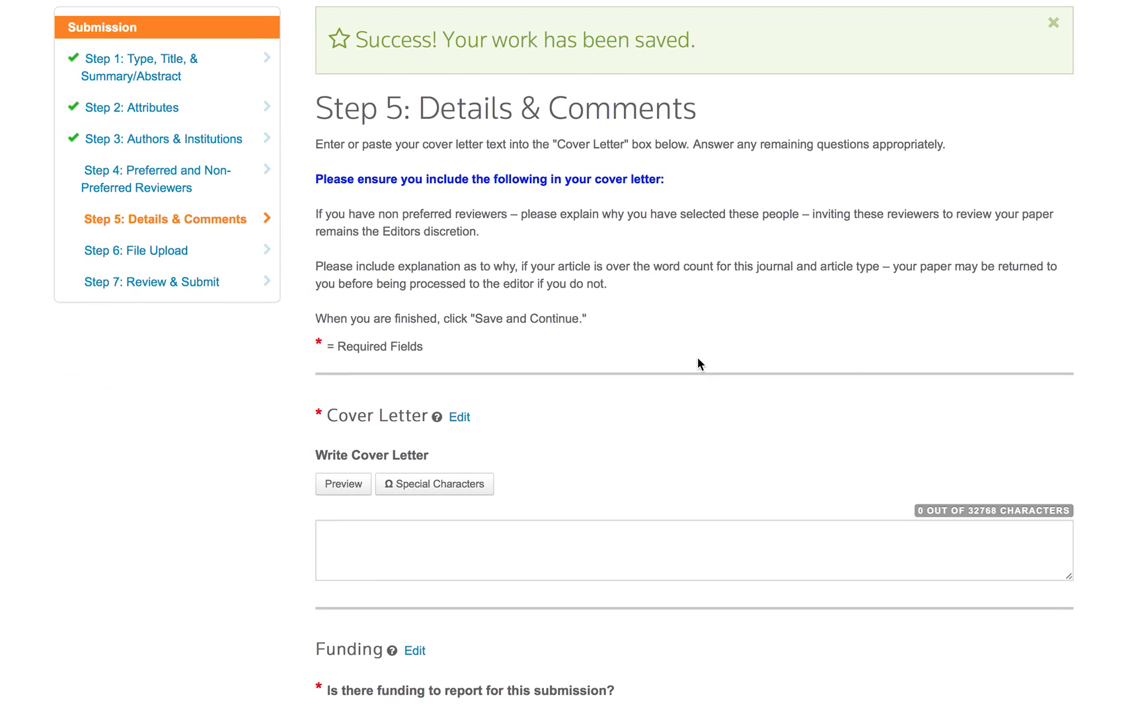
{"action": "scroll", "coordinate": [698, 361], "scroll_direction": "down", "scroll_amount": 2}
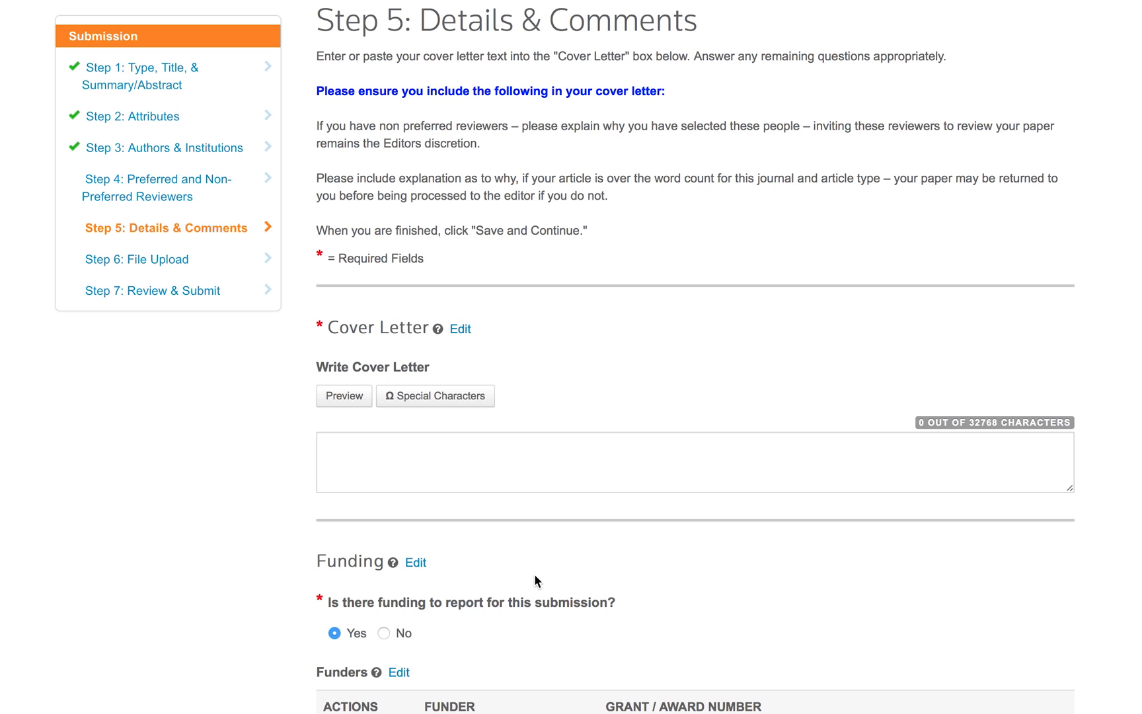
{"action": "scroll", "coordinate": [536, 578], "scroll_direction": "down", "scroll_amount": 5}
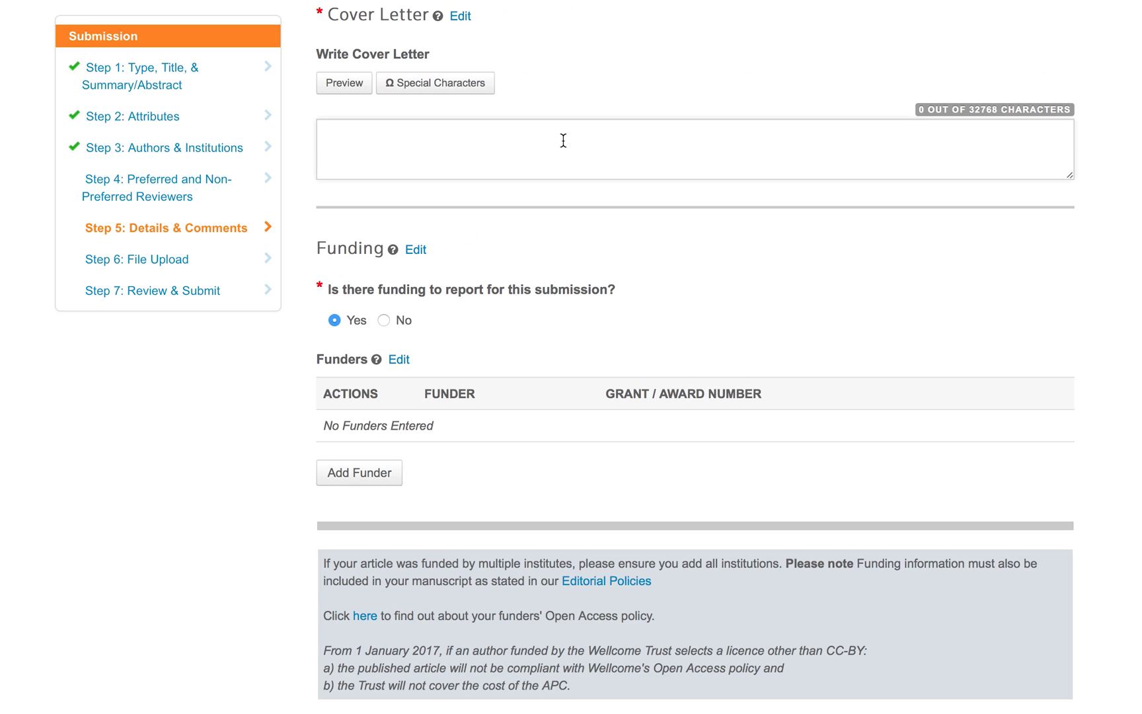
{"action": "type", "text": "This is the cover letter text"}
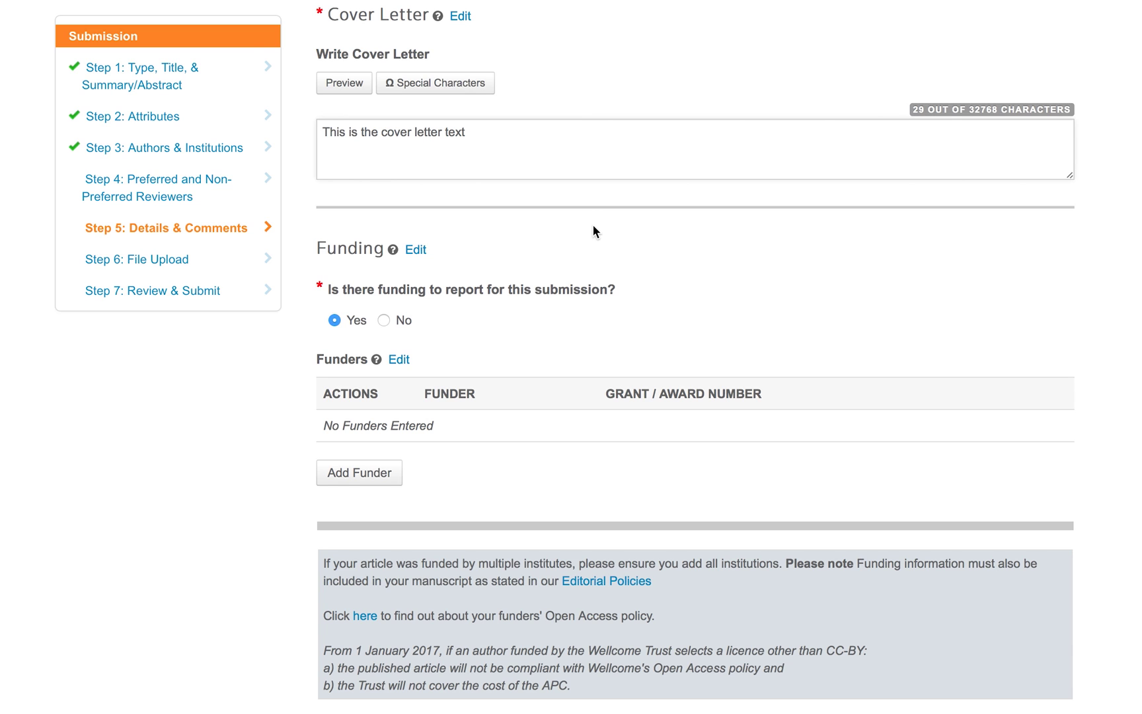
{"action": "scroll", "coordinate": [594, 230], "scroll_direction": "down", "scroll_amount": 3}
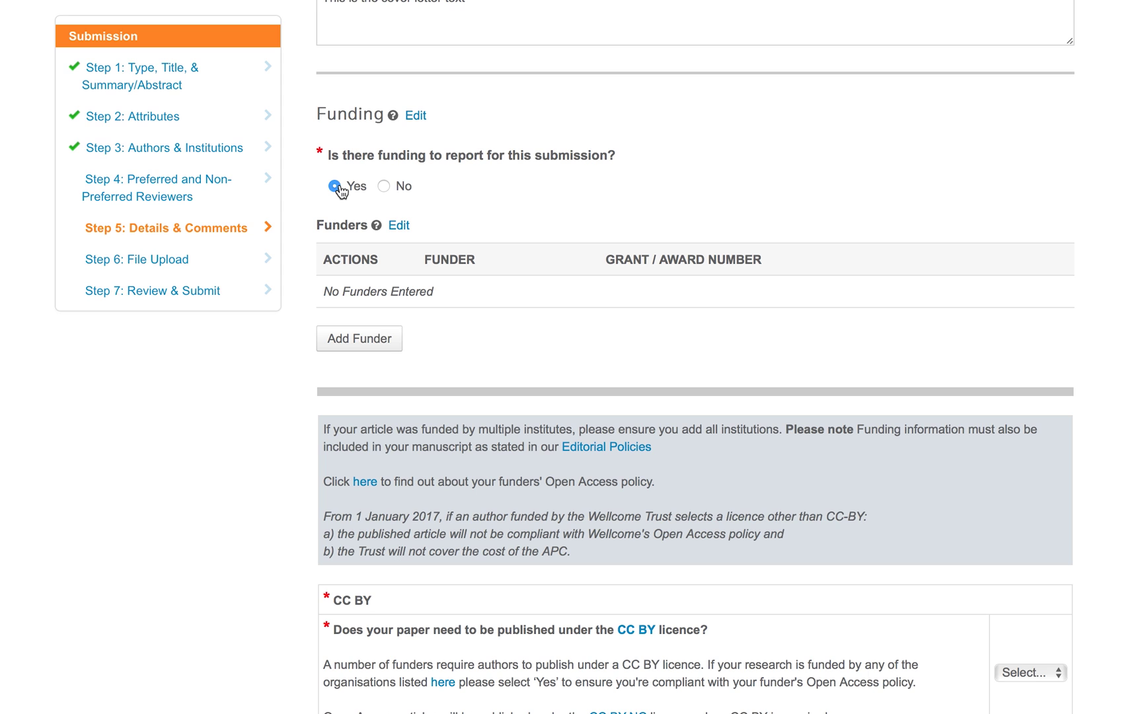
Enter Wellcome Trust as the funder with grant award number 1234/5678.
{"action": "left_click", "coordinate": [356, 339]}
{"action": "left_click", "coordinate": [459, 229]}
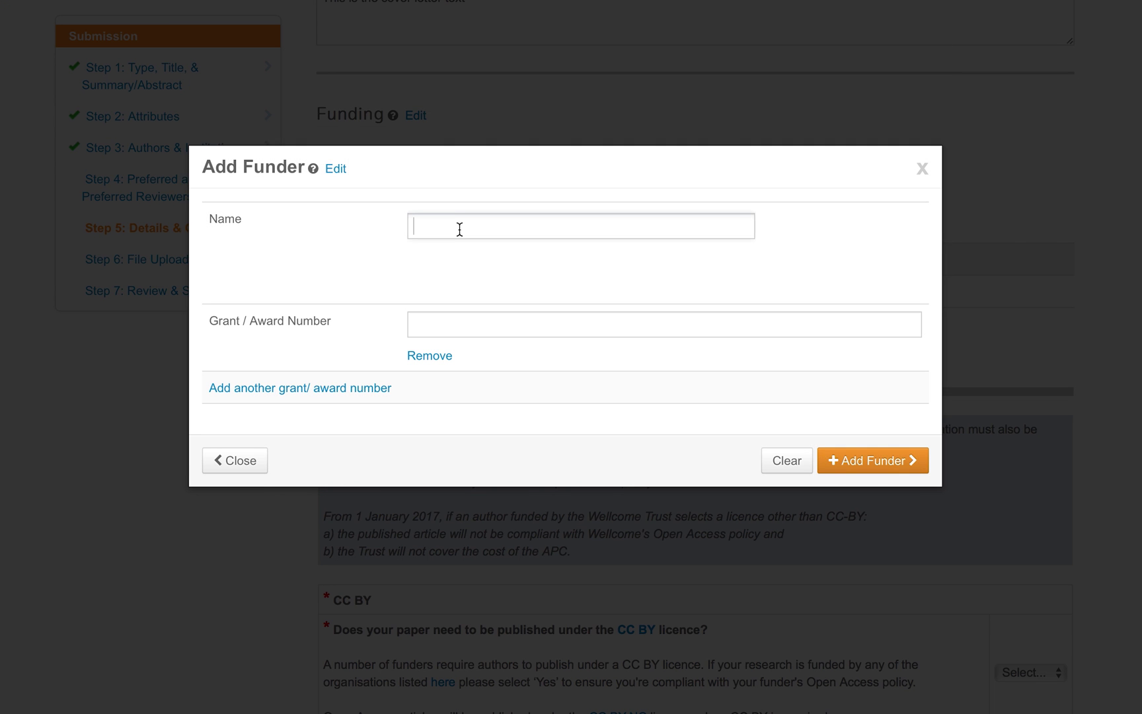
{"action": "type", "text": "Wellcome"}
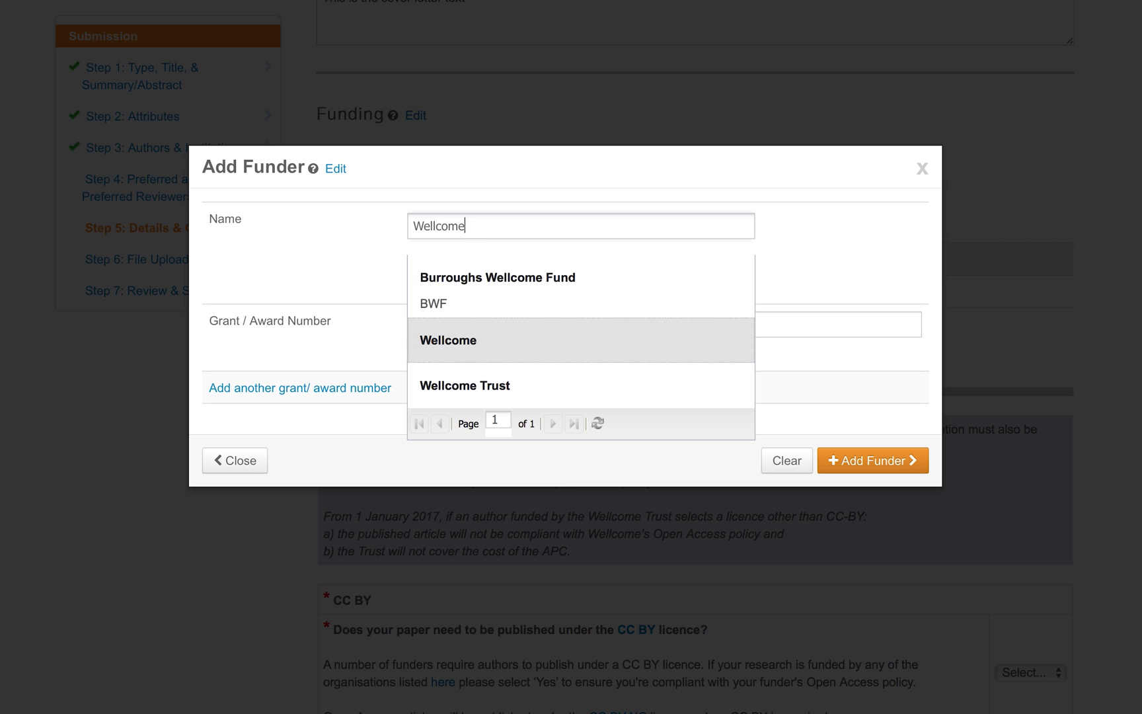
{"action": "left_click", "coordinate": [501, 395]}
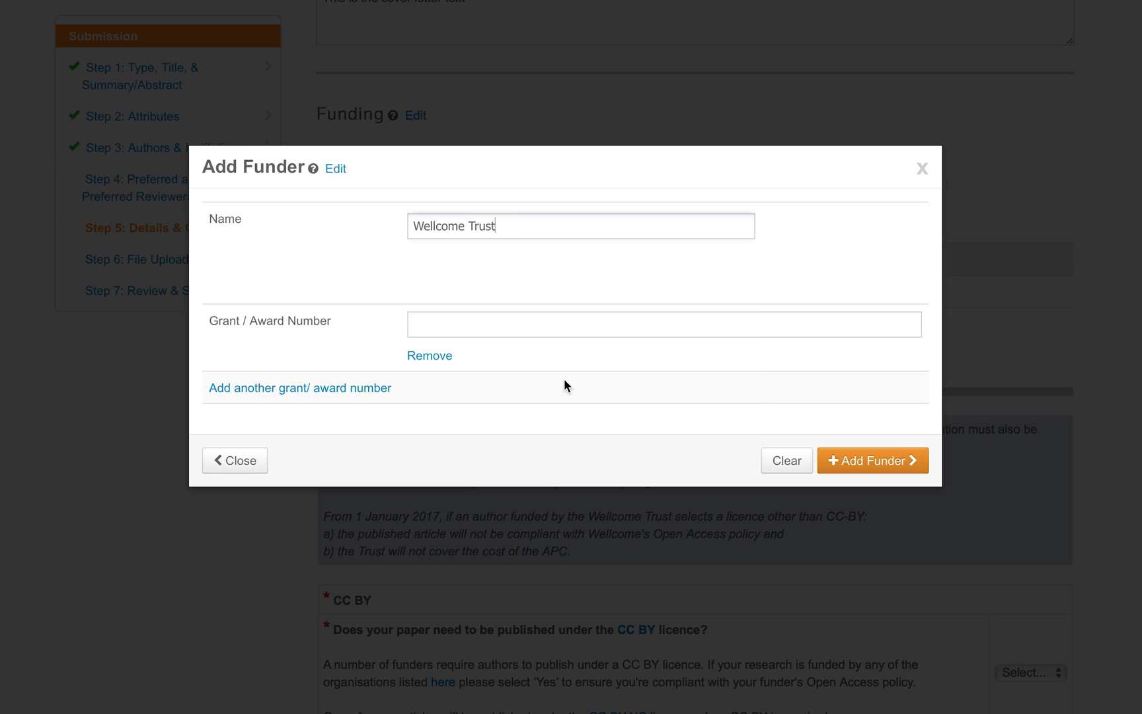
{"action": "left_click", "coordinate": [613, 326]}
{"action": "type", "text": "12"}
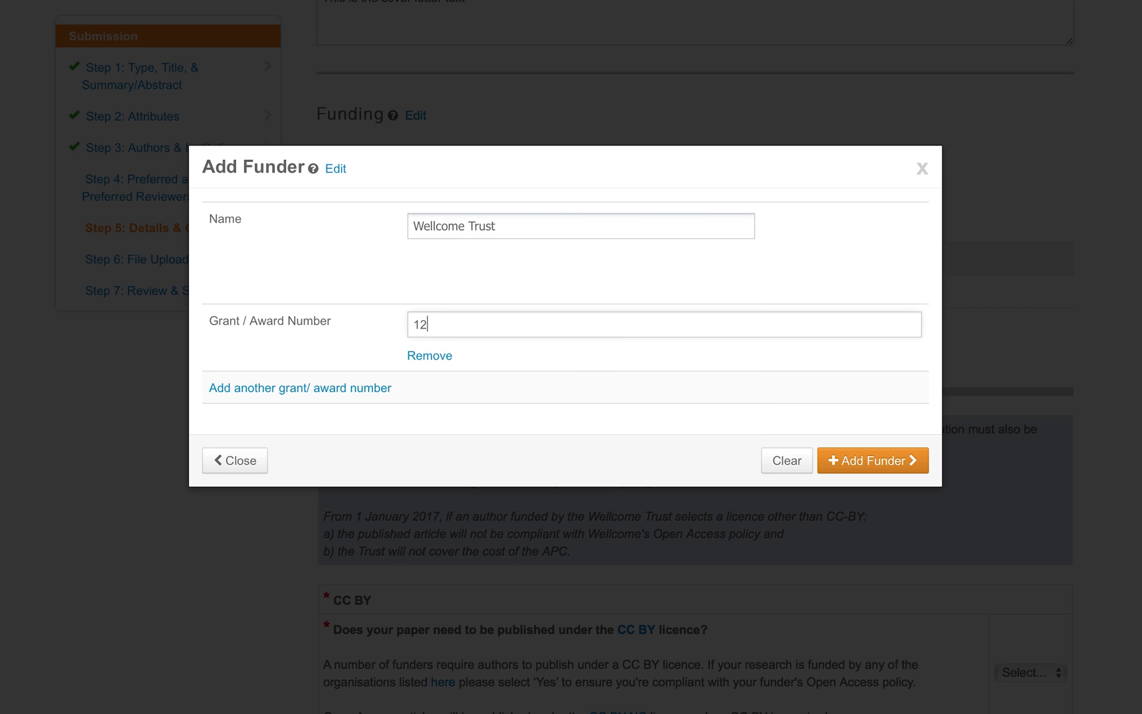
{"action": "type", "text": "34/5678"}
Add the Wellcome Trust funder entry and answer Yes to publishing under CC BY.
{"action": "left_click", "coordinate": [876, 465]}
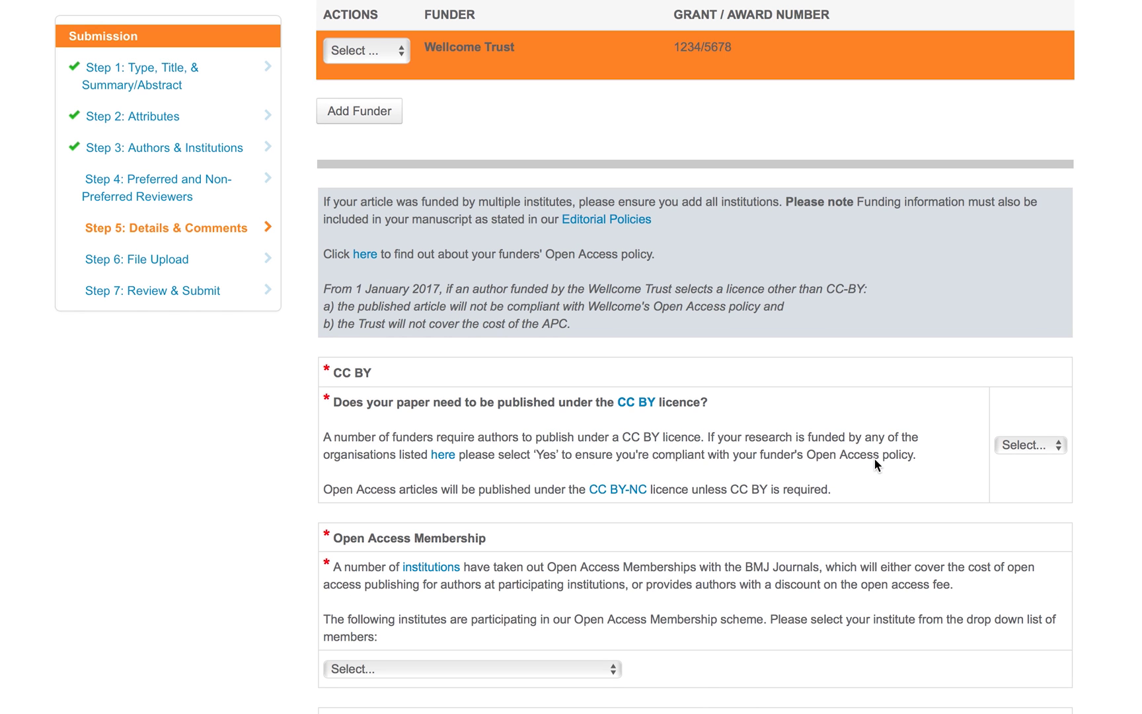
{"action": "scroll", "coordinate": [757, 367], "scroll_direction": "up", "scroll_amount": 2}
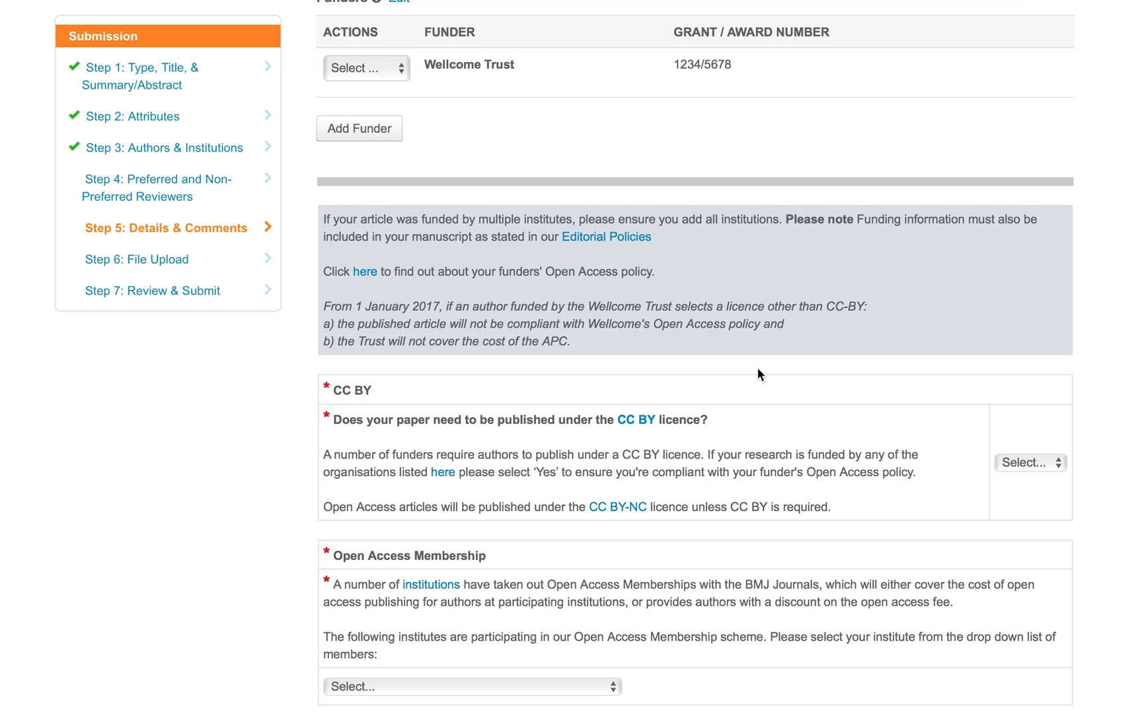
{"action": "scroll", "coordinate": [757, 369], "scroll_direction": "up", "scroll_amount": 4}
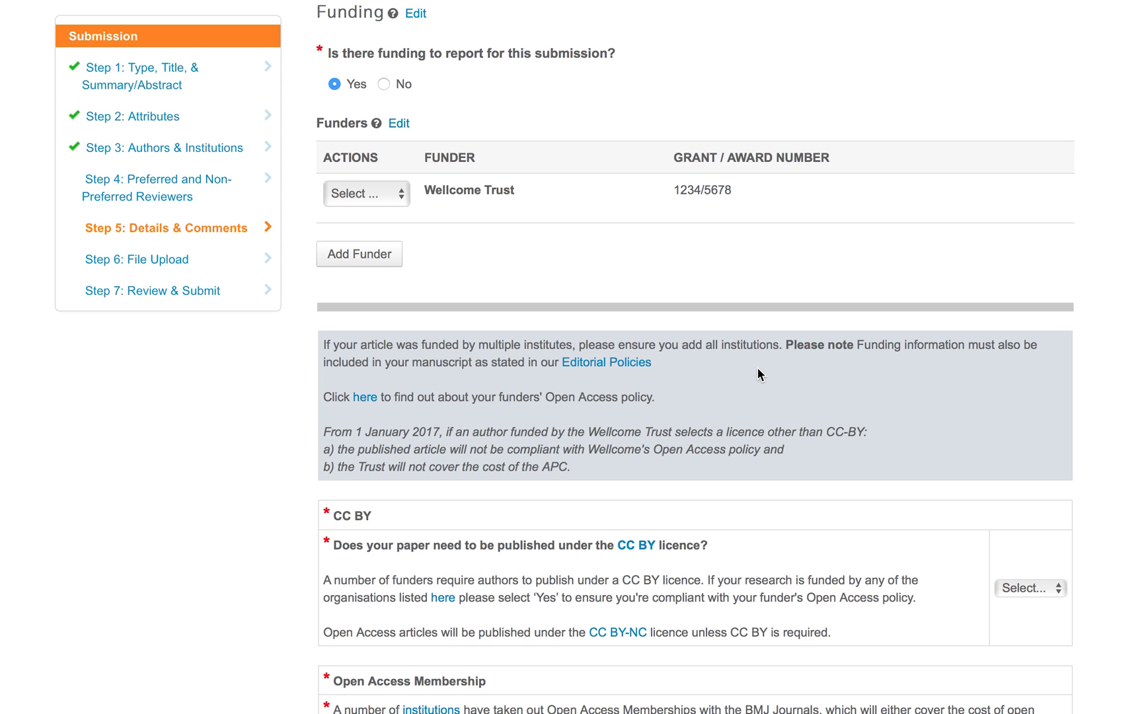
{"action": "scroll", "coordinate": [758, 374], "scroll_direction": "down", "scroll_amount": 8}
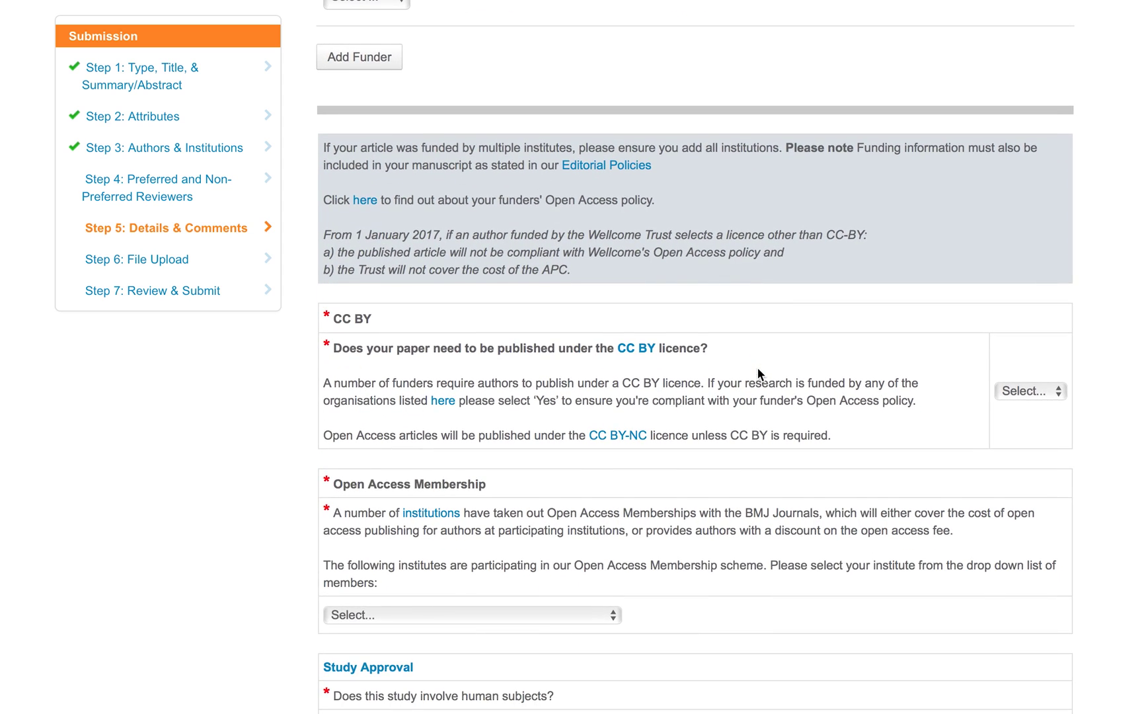
{"action": "scroll", "coordinate": [758, 374], "scroll_direction": "down", "scroll_amount": 7}
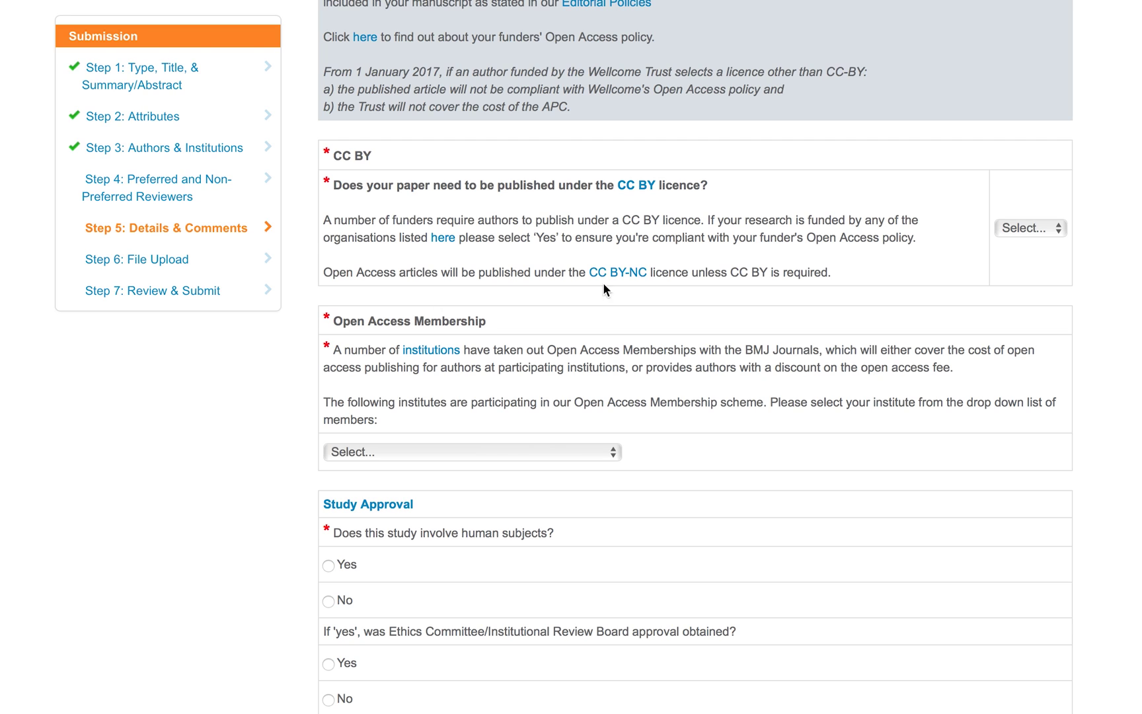
{"action": "left_click", "coordinate": [1022, 230]}
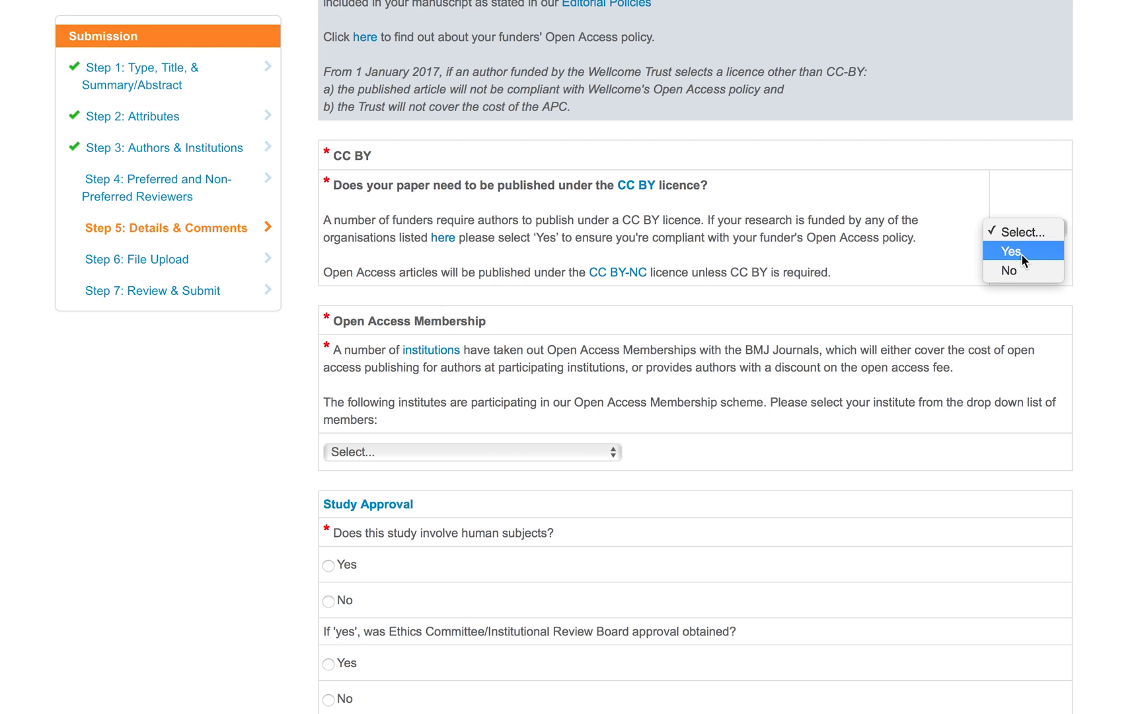
{"action": "left_click", "coordinate": [1020, 255]}
Choose University of Edinburgh as member institution; answer No to human subjects, ethics approval and patient consent.
{"action": "left_click", "coordinate": [598, 451]}
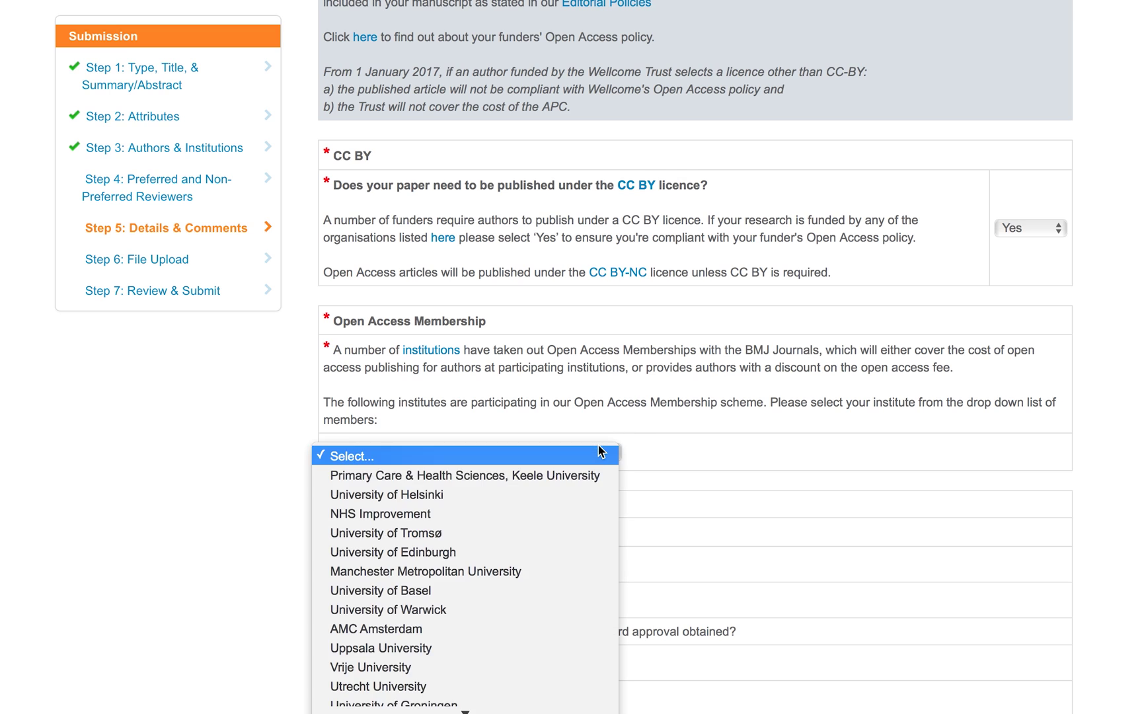
{"action": "left_click", "coordinate": [568, 550]}
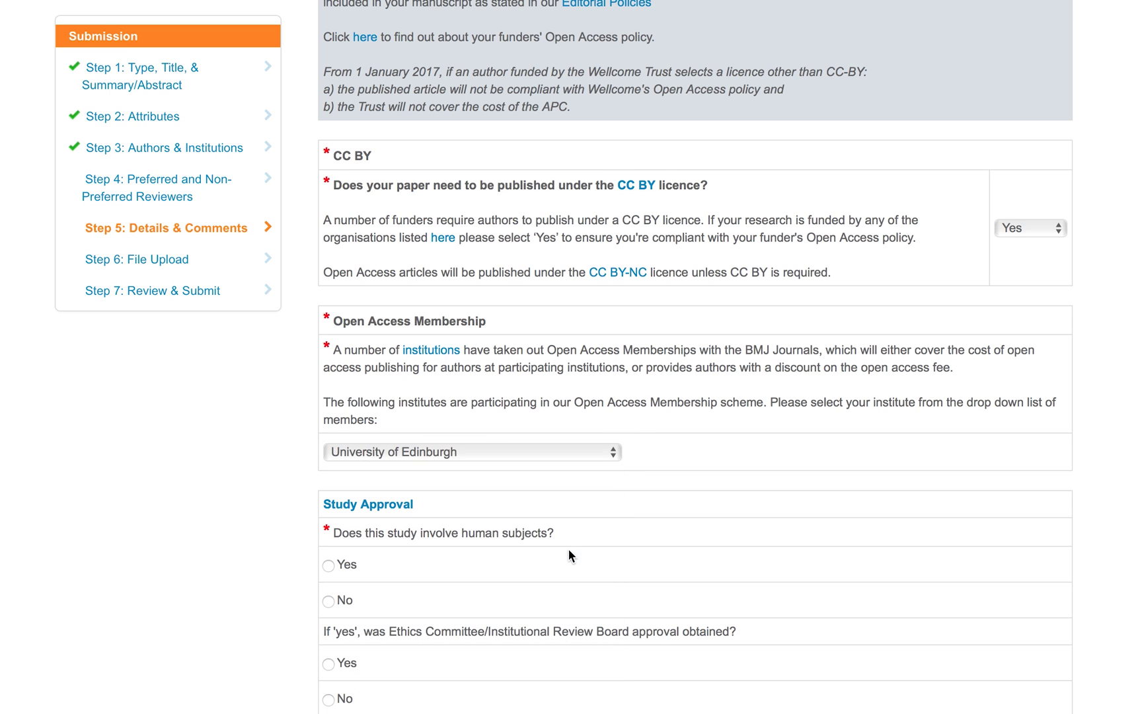
{"action": "scroll", "coordinate": [717, 568], "scroll_direction": "down", "scroll_amount": 5}
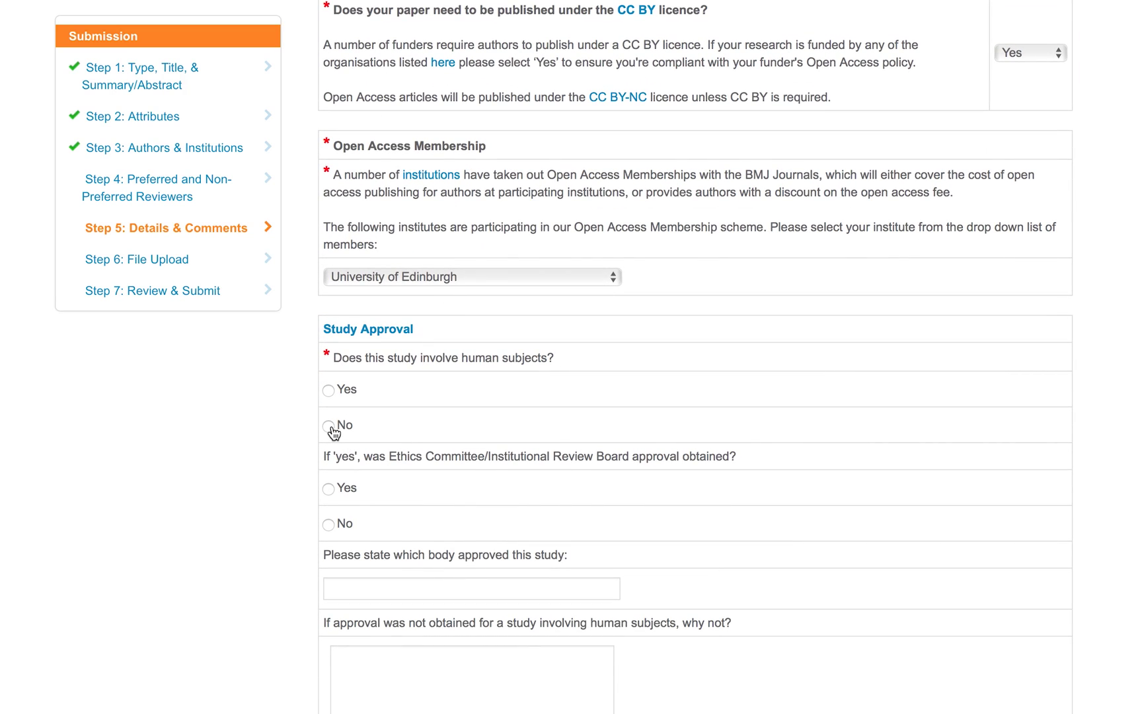
{"action": "left_click", "coordinate": [333, 428]}
{"action": "left_click", "coordinate": [330, 525]}
{"action": "scroll", "coordinate": [332, 524], "scroll_direction": "down", "scroll_amount": 3}
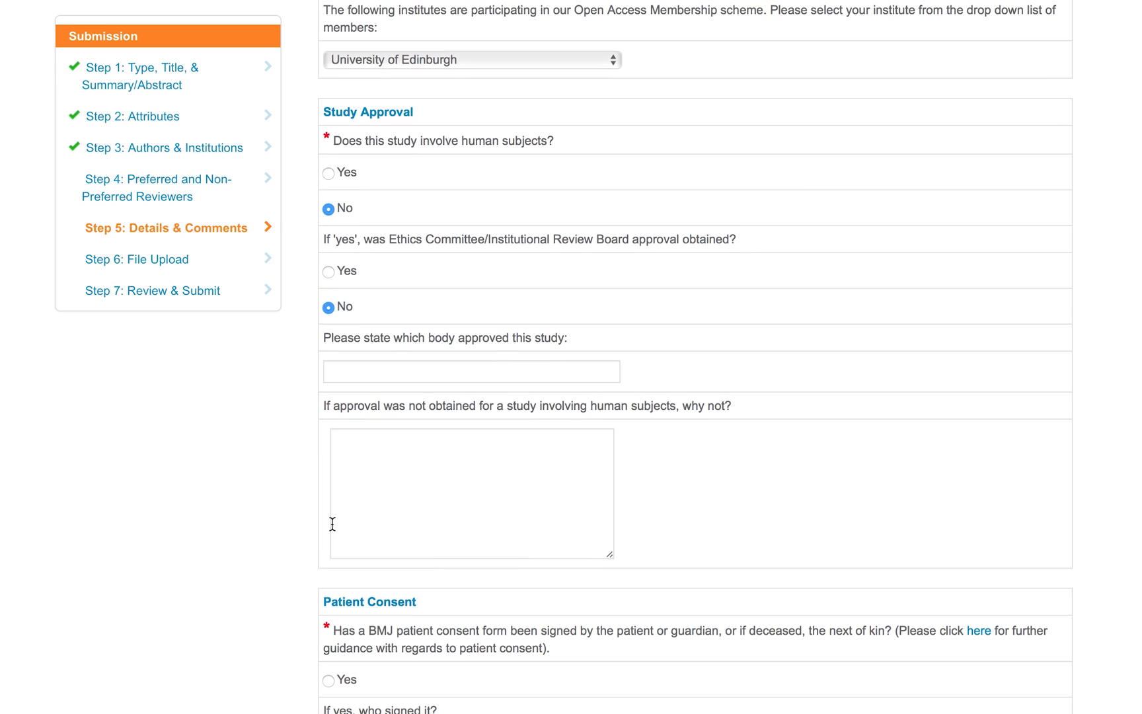
{"action": "scroll", "coordinate": [408, 516], "scroll_direction": "down", "scroll_amount": 3}
{"action": "left_click", "coordinate": [329, 626]}
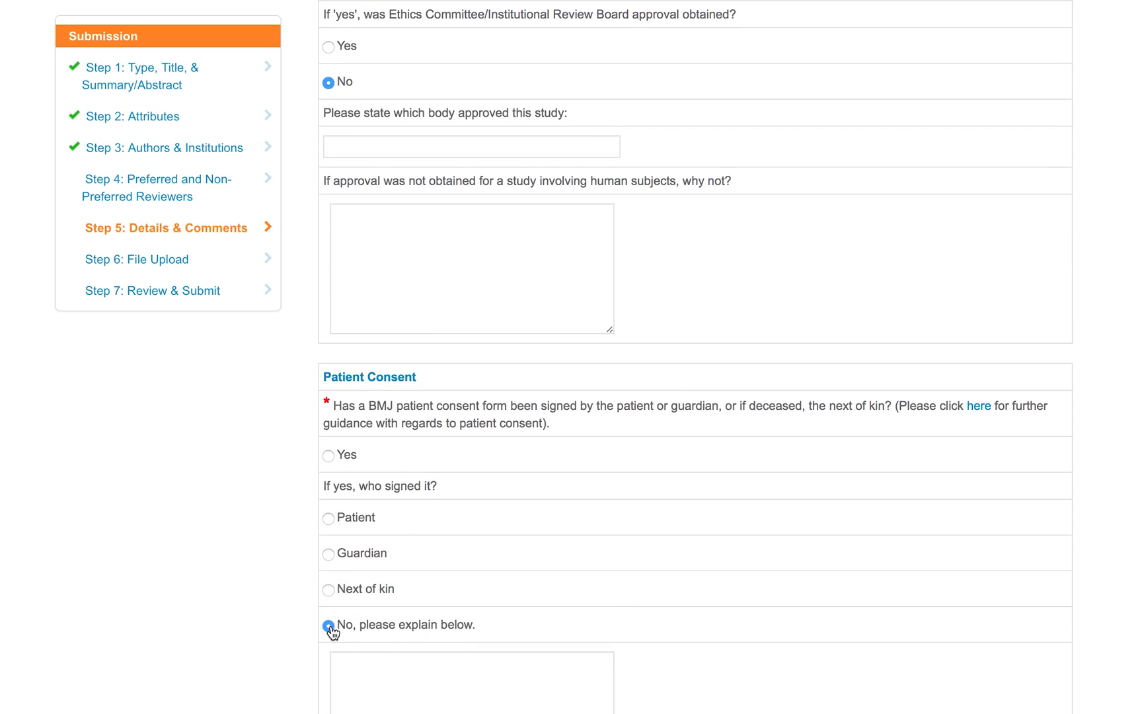
Answer No to the clinical trial question and declare no competing interests.
{"action": "scroll", "coordinate": [643, 649], "scroll_direction": "down", "scroll_amount": 7}
{"action": "left_click", "coordinate": [981, 366]}
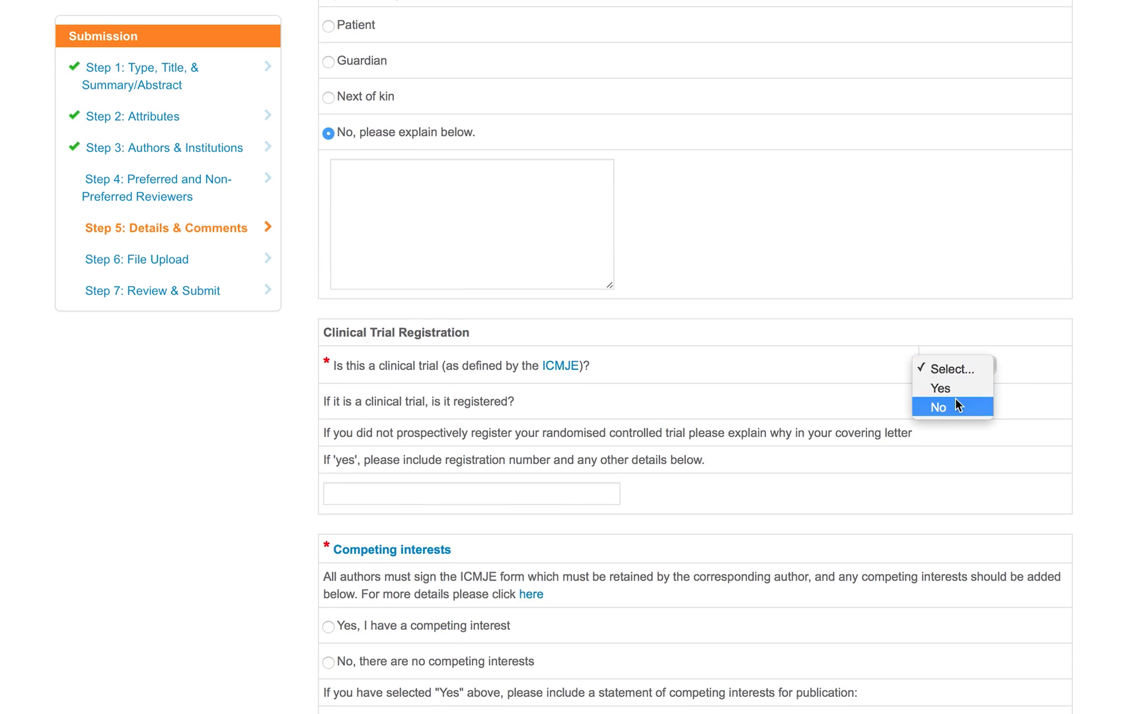
{"action": "left_click", "coordinate": [958, 406]}
{"action": "scroll", "coordinate": [766, 524], "scroll_direction": "down", "scroll_amount": 4}
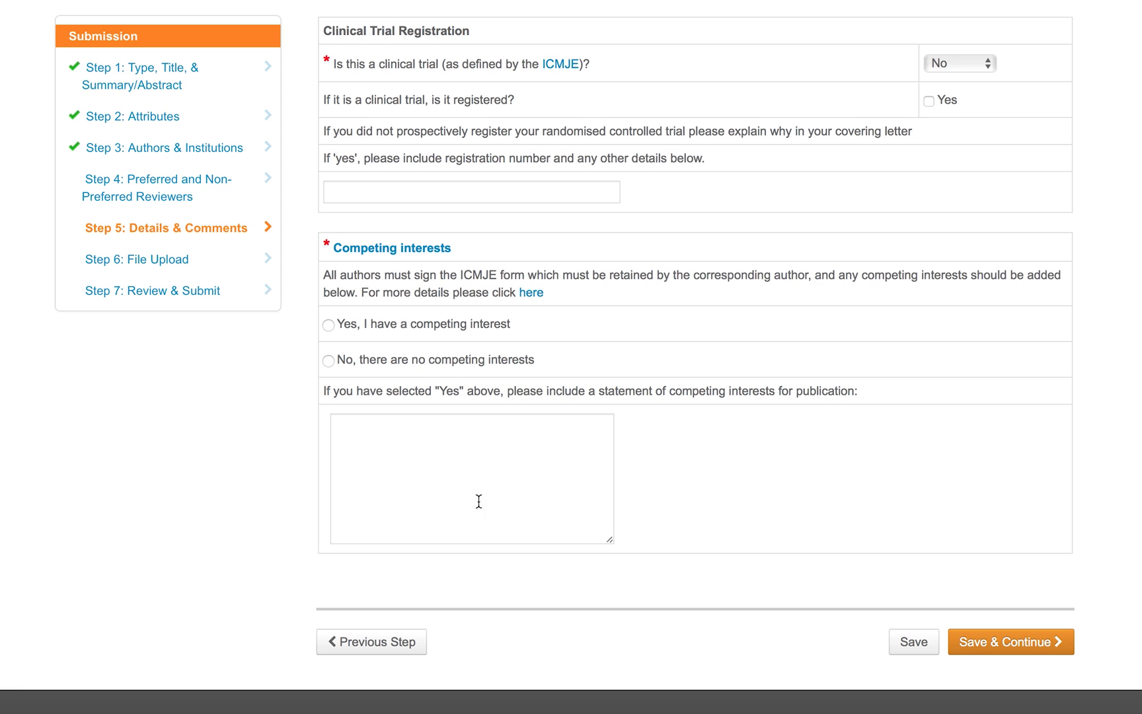
{"action": "left_click", "coordinate": [334, 362]}
{"action": "scroll", "coordinate": [941, 619], "scroll_direction": "down", "scroll_amount": 3}
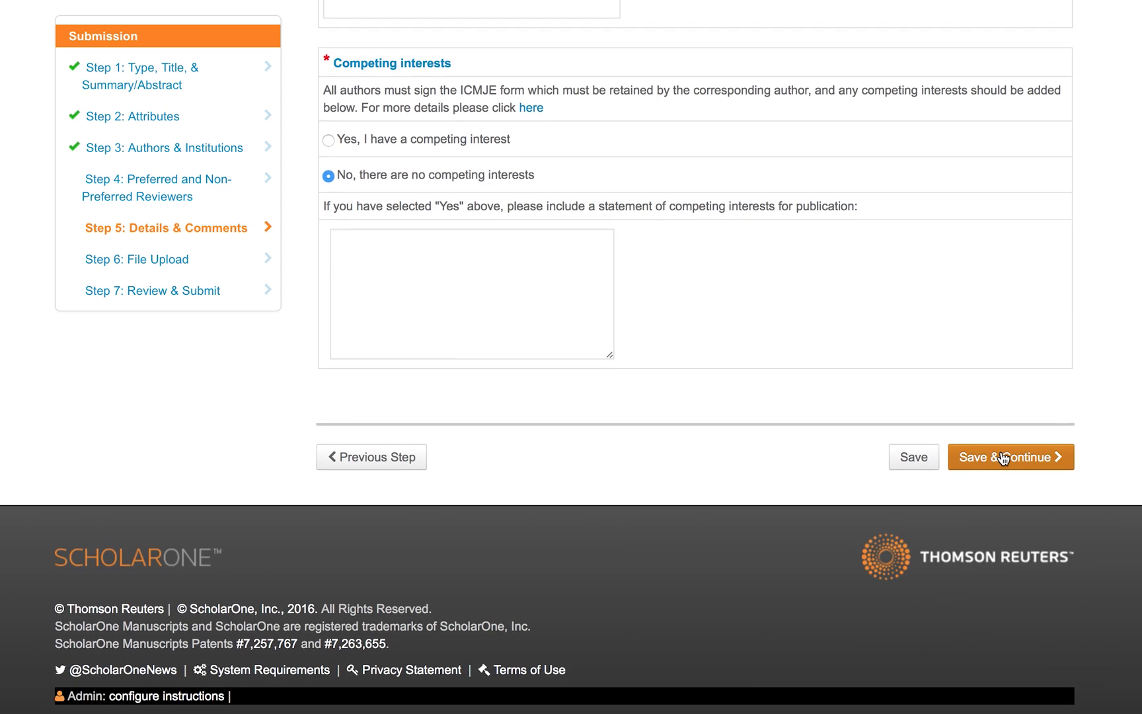
Go on to file upload and select MainDocumentFile.docx as the main document.
{"action": "left_click", "coordinate": [1003, 457]}
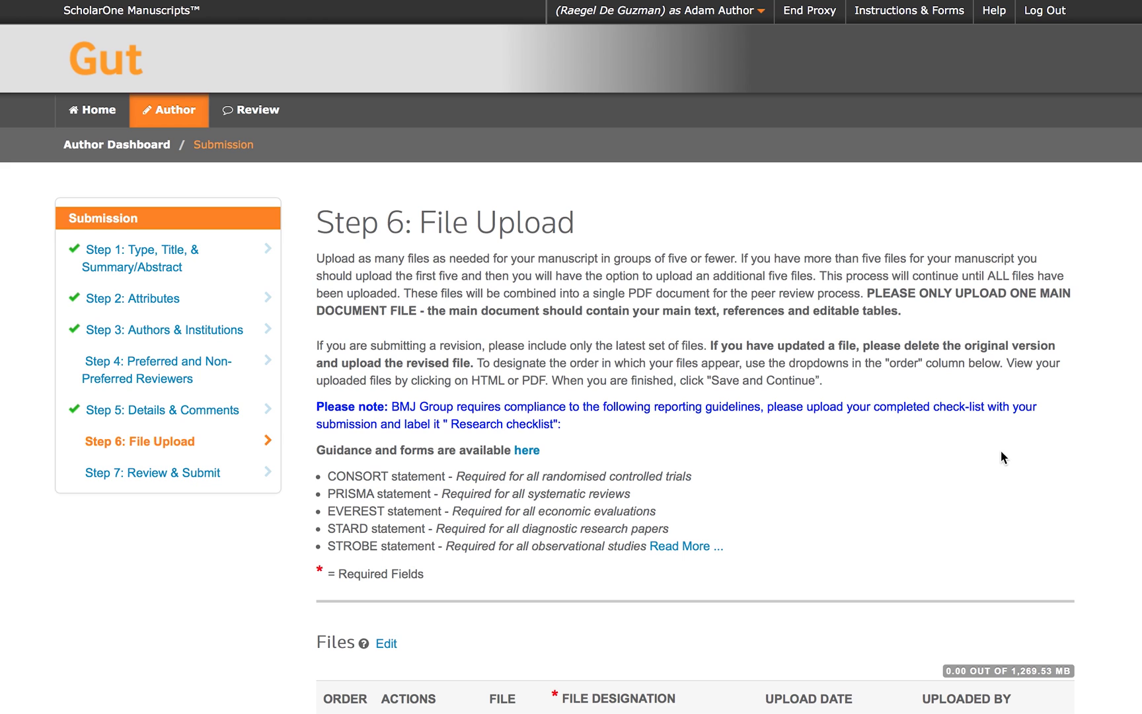
{"action": "scroll", "coordinate": [1001, 452], "scroll_direction": "down", "scroll_amount": 5}
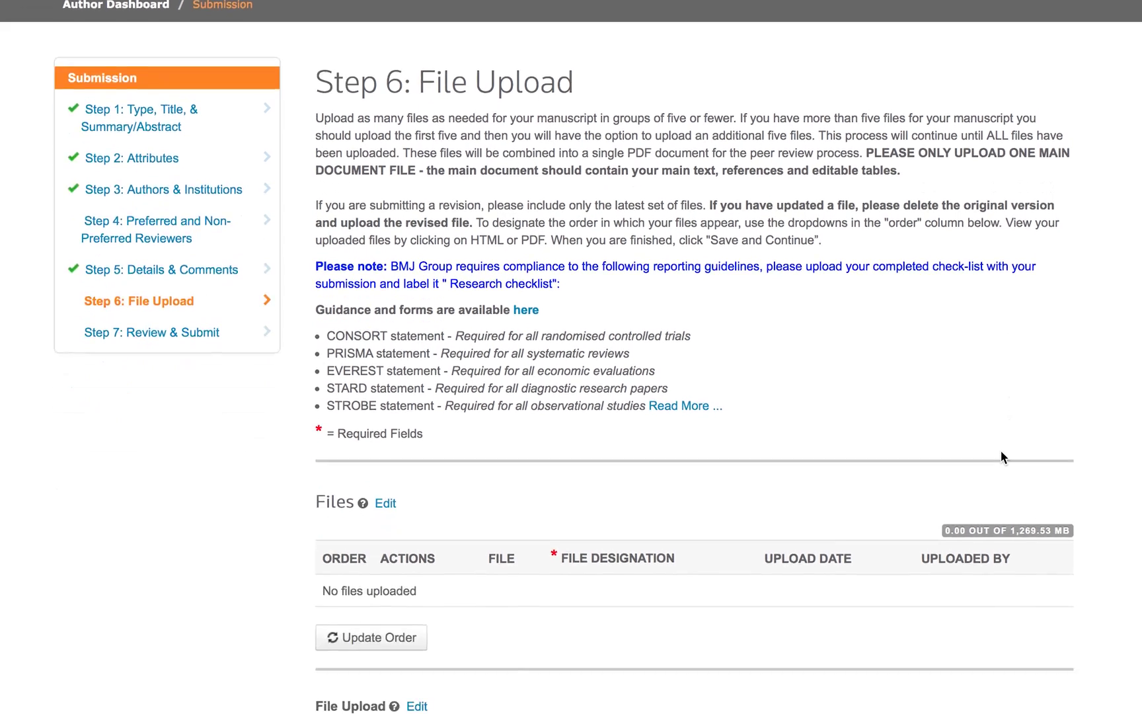
{"action": "scroll", "coordinate": [999, 456], "scroll_direction": "down", "scroll_amount": 3}
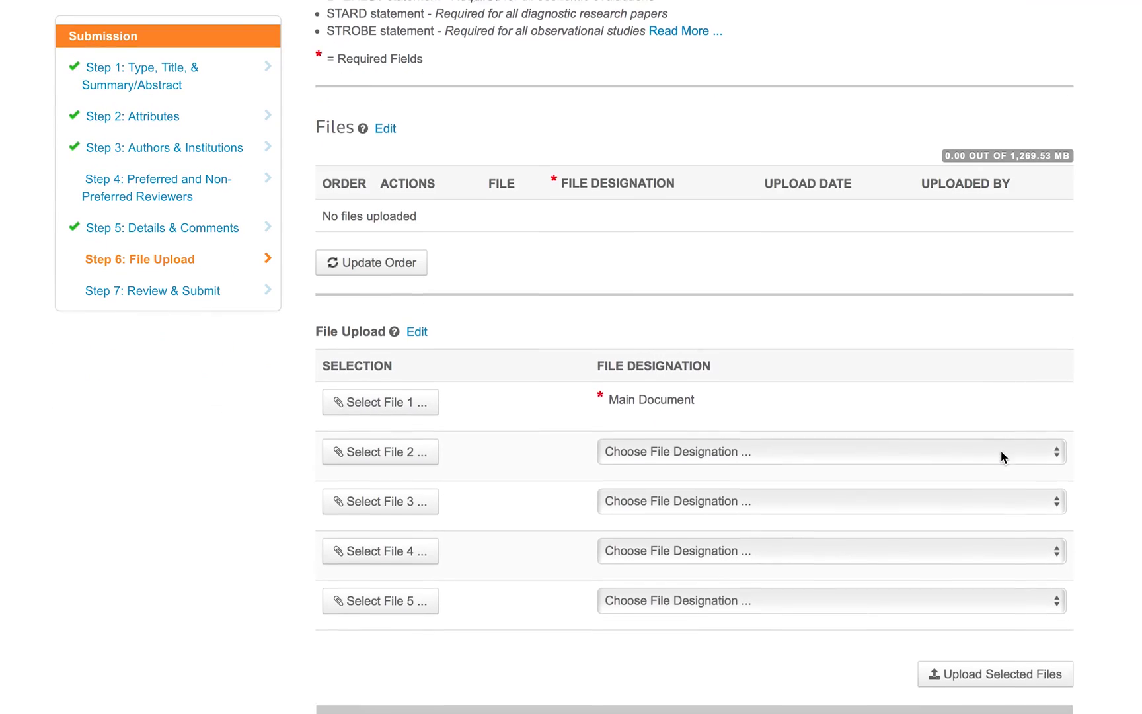
{"action": "left_click", "coordinate": [397, 392]}
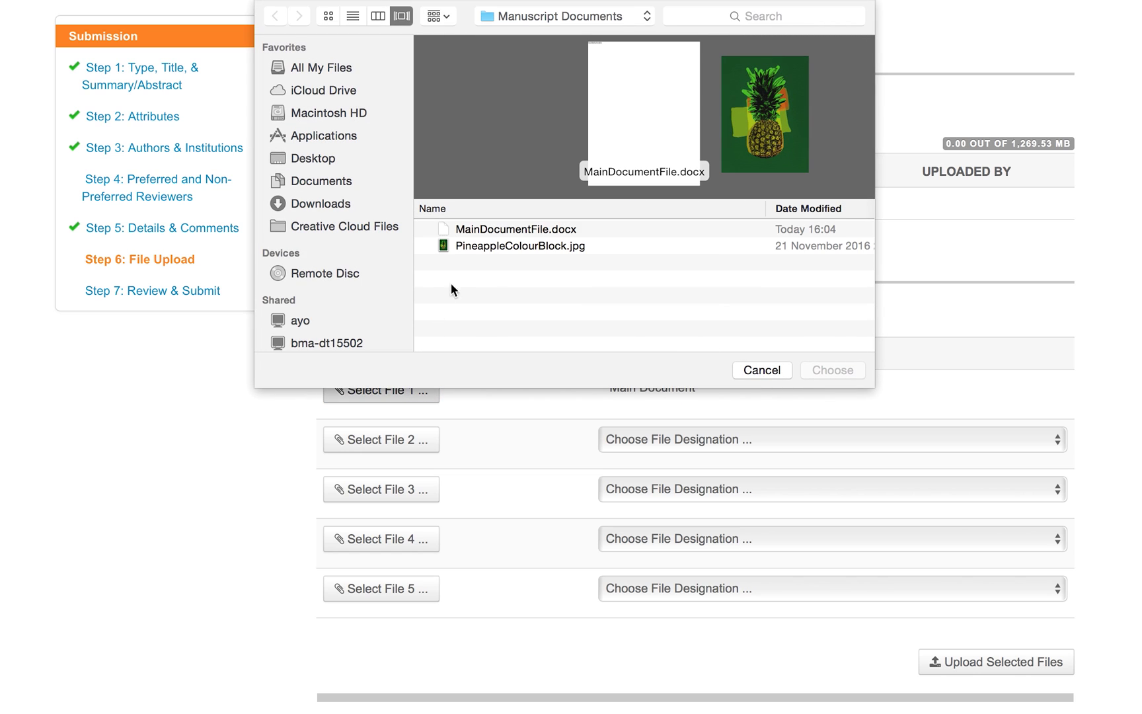
{"action": "left_click", "coordinate": [478, 231]}
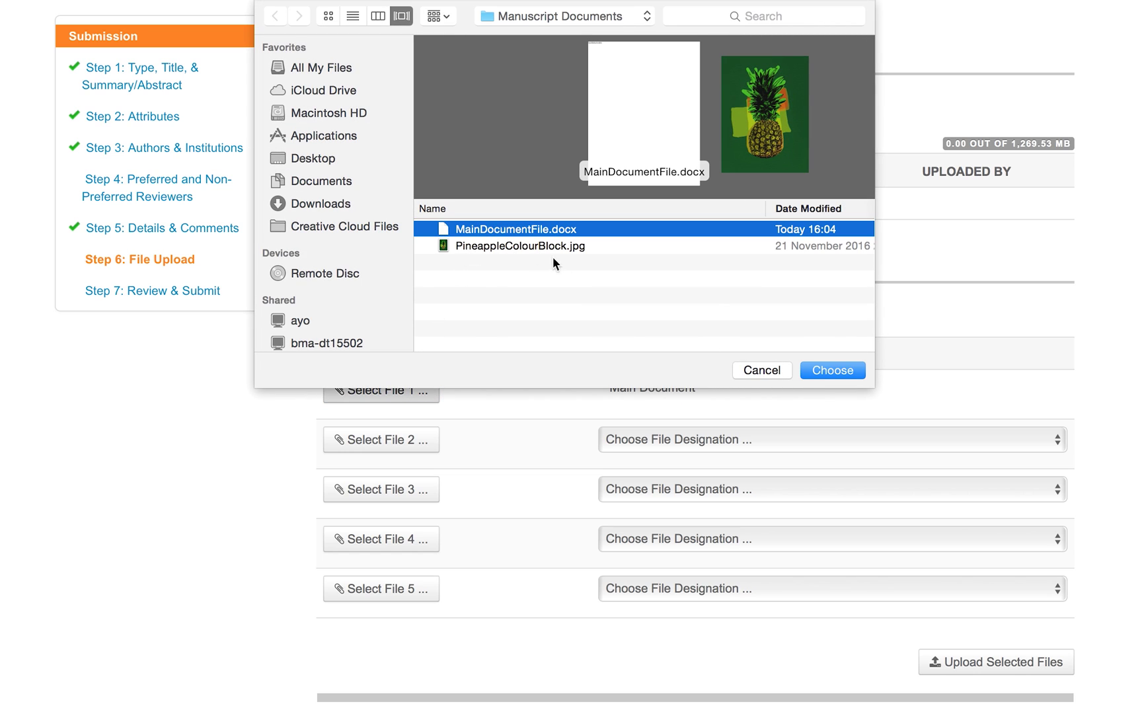
{"action": "left_click", "coordinate": [819, 370]}
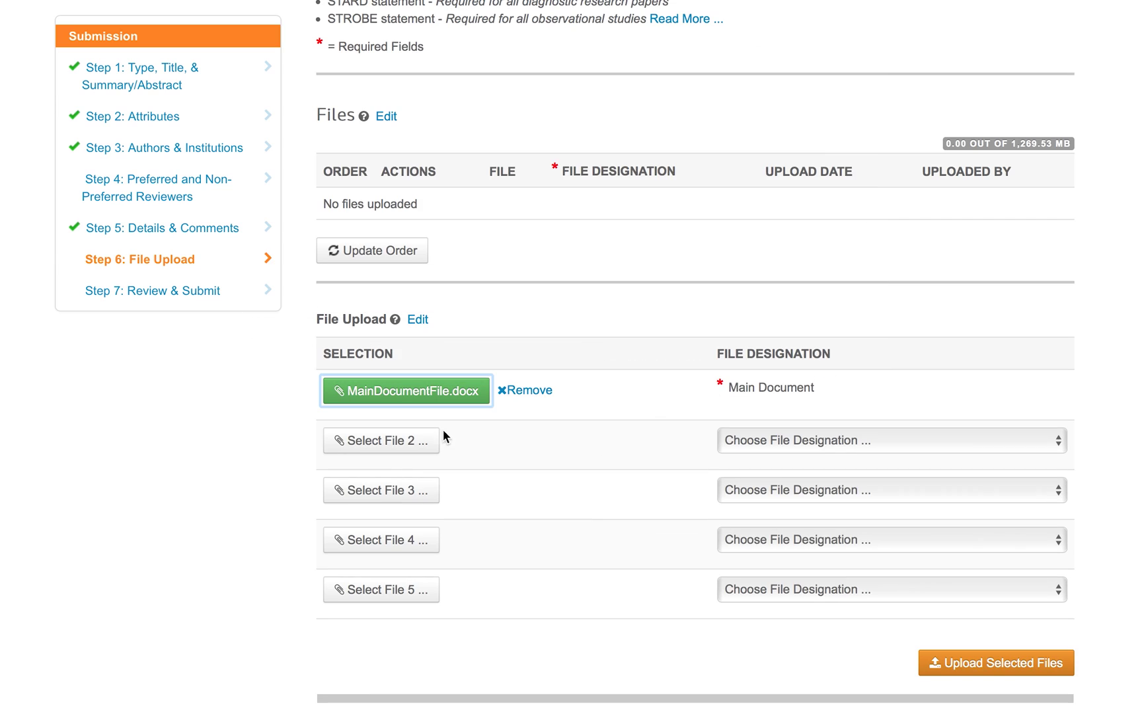
Add PineappleColourBlock.jpg as a Colour Image captioned 'Figure 1' and upload both files.
{"action": "left_click", "coordinate": [406, 443]}
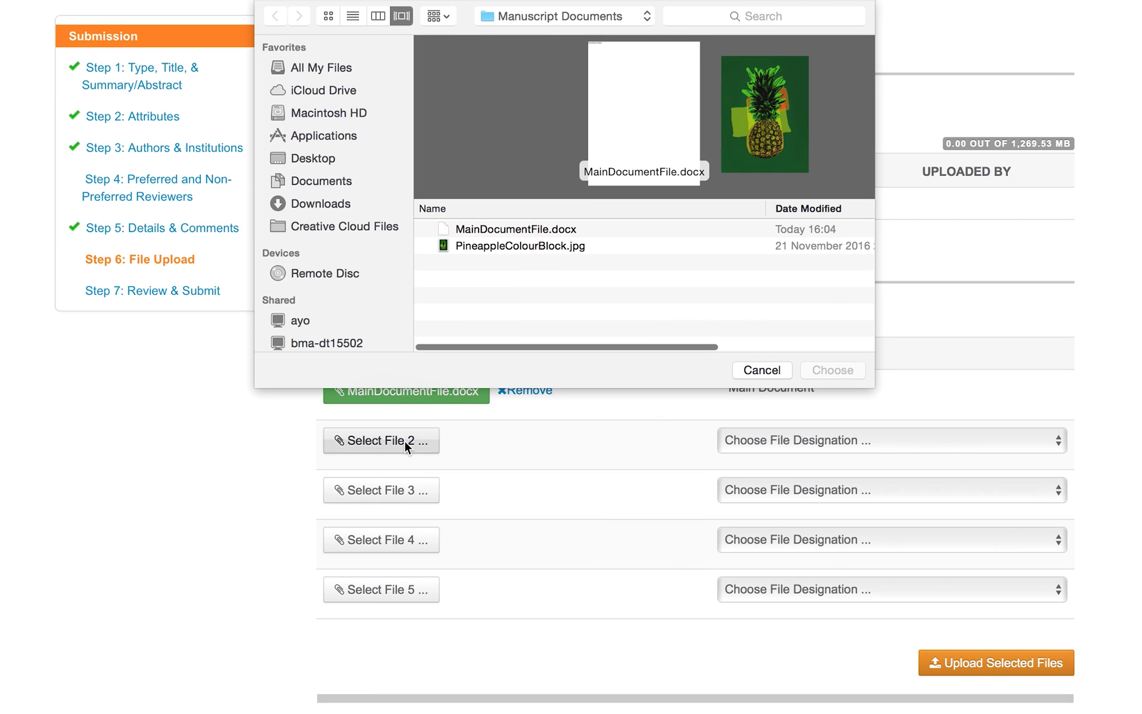
{"action": "left_click", "coordinate": [535, 247]}
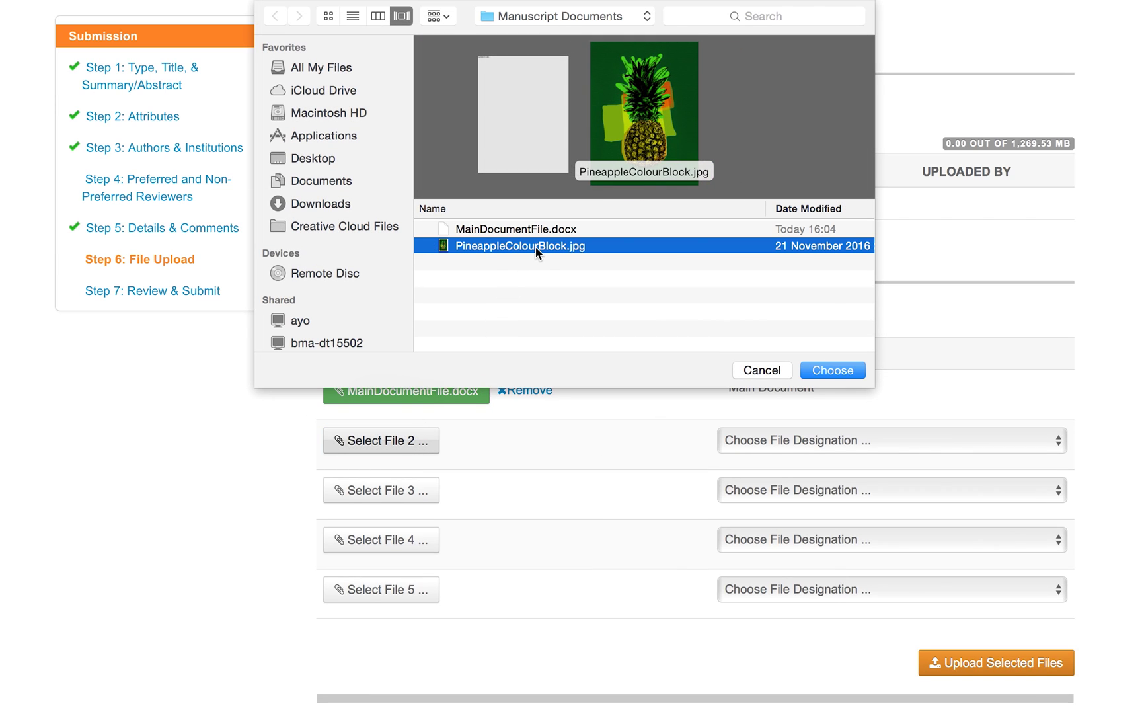
{"action": "left_click", "coordinate": [818, 369]}
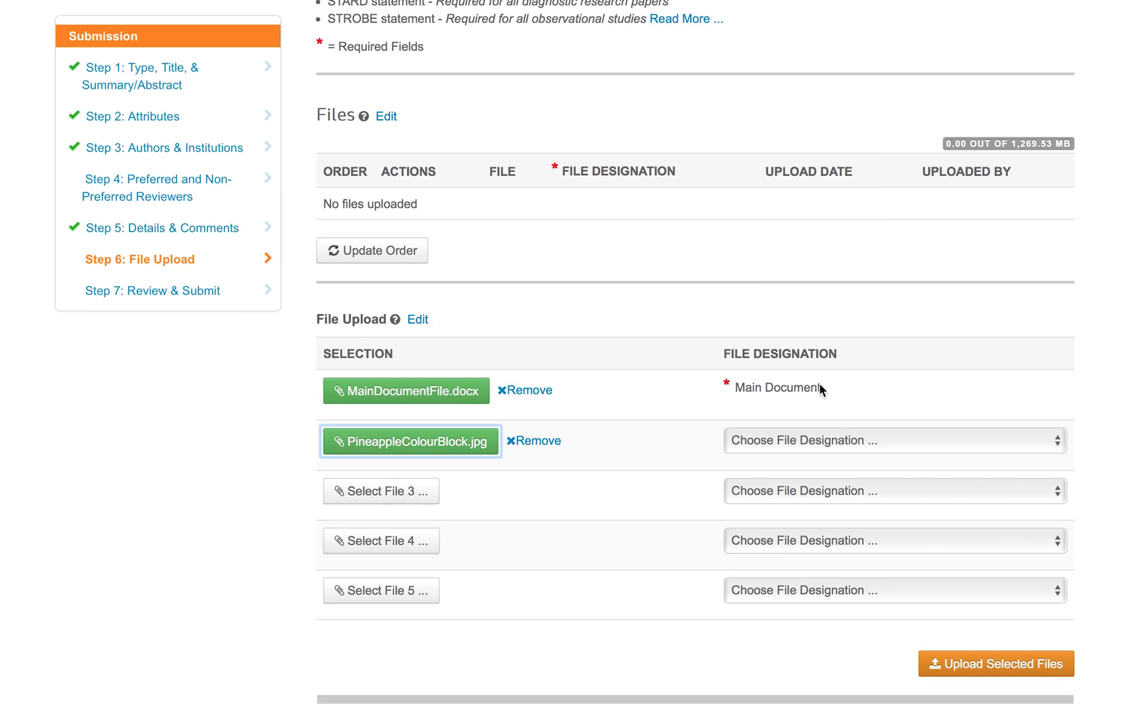
{"action": "left_click", "coordinate": [817, 443]}
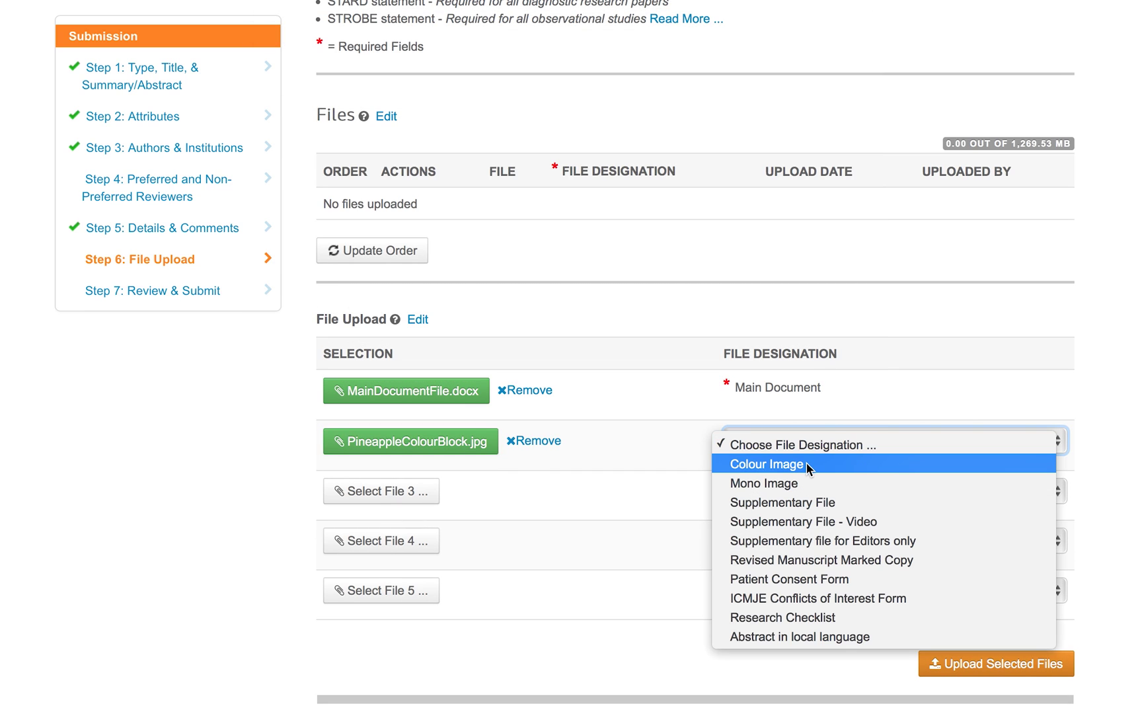
{"action": "left_click", "coordinate": [807, 465]}
{"action": "left_click", "coordinate": [863, 528]}
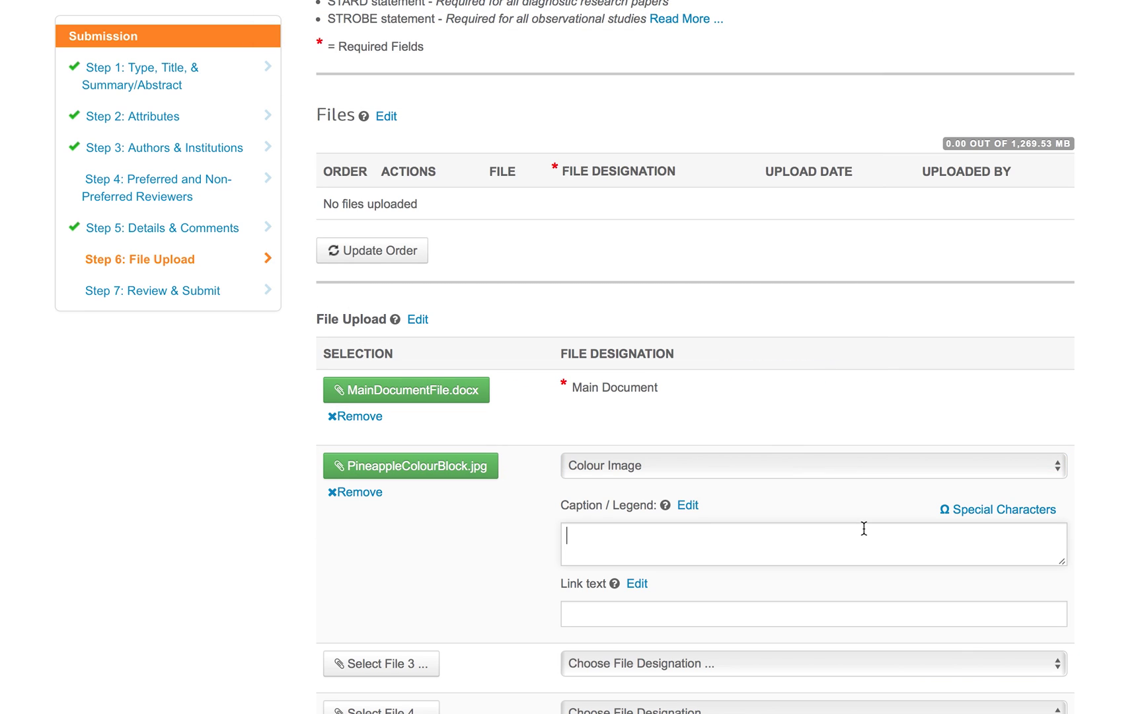
{"action": "type", "text": "Figure 1"}
{"action": "scroll", "coordinate": [694, 396], "scroll_direction": "down", "scroll_amount": 5}
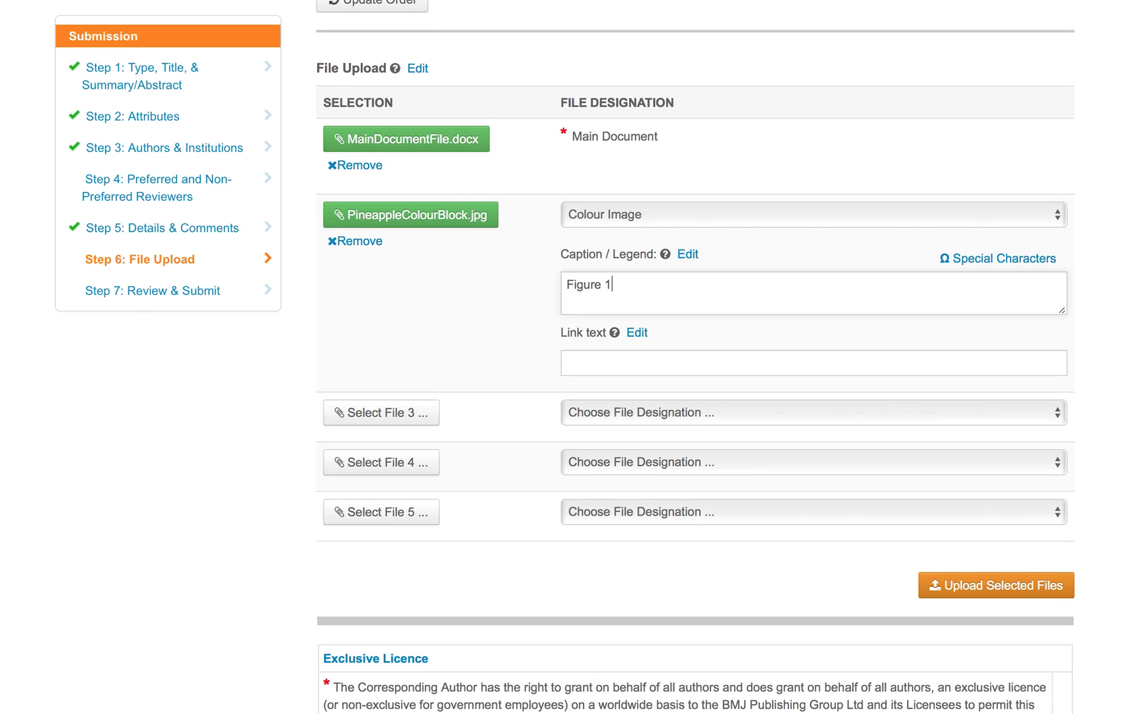
{"action": "left_click", "coordinate": [1012, 584]}
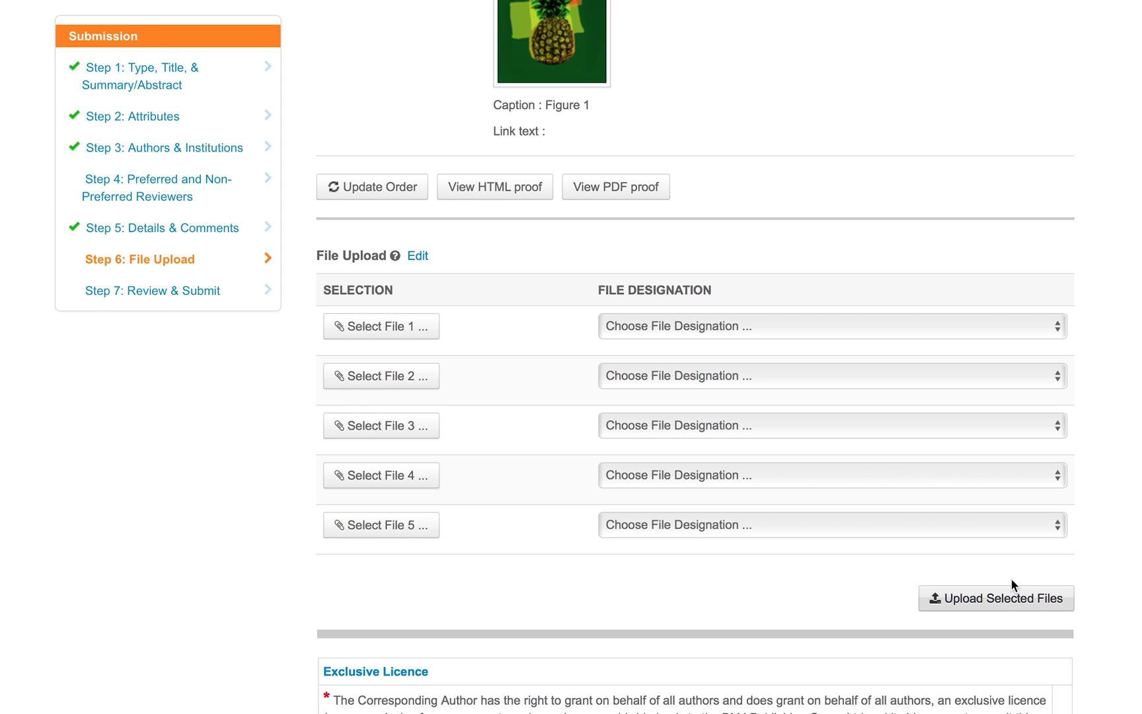
Accept the licence terms, confirm sole authorship and no prior publication, and pick BMJ Case Reports as alternate journal.
{"action": "scroll", "coordinate": [1012, 580], "scroll_direction": "down", "scroll_amount": 5}
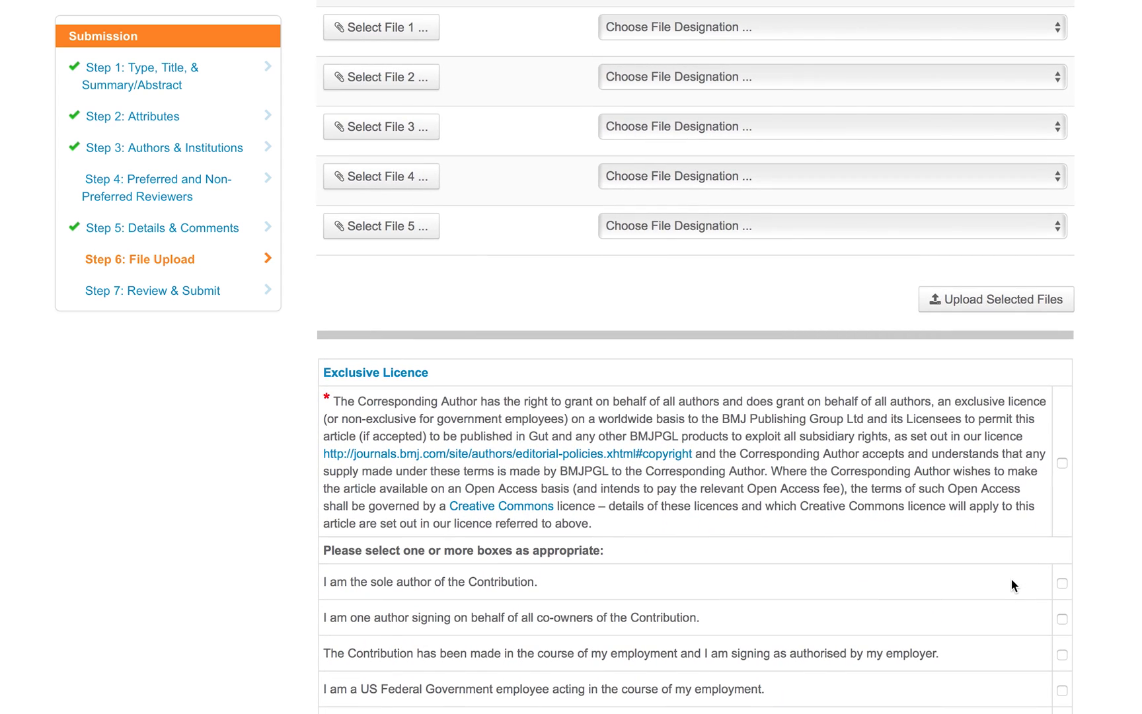
{"action": "left_click", "coordinate": [1060, 462]}
{"action": "scroll", "coordinate": [1062, 460], "scroll_direction": "down", "scroll_amount": 3}
{"action": "left_click", "coordinate": [1061, 433]}
{"action": "scroll", "coordinate": [1022, 604], "scroll_direction": "down", "scroll_amount": 3}
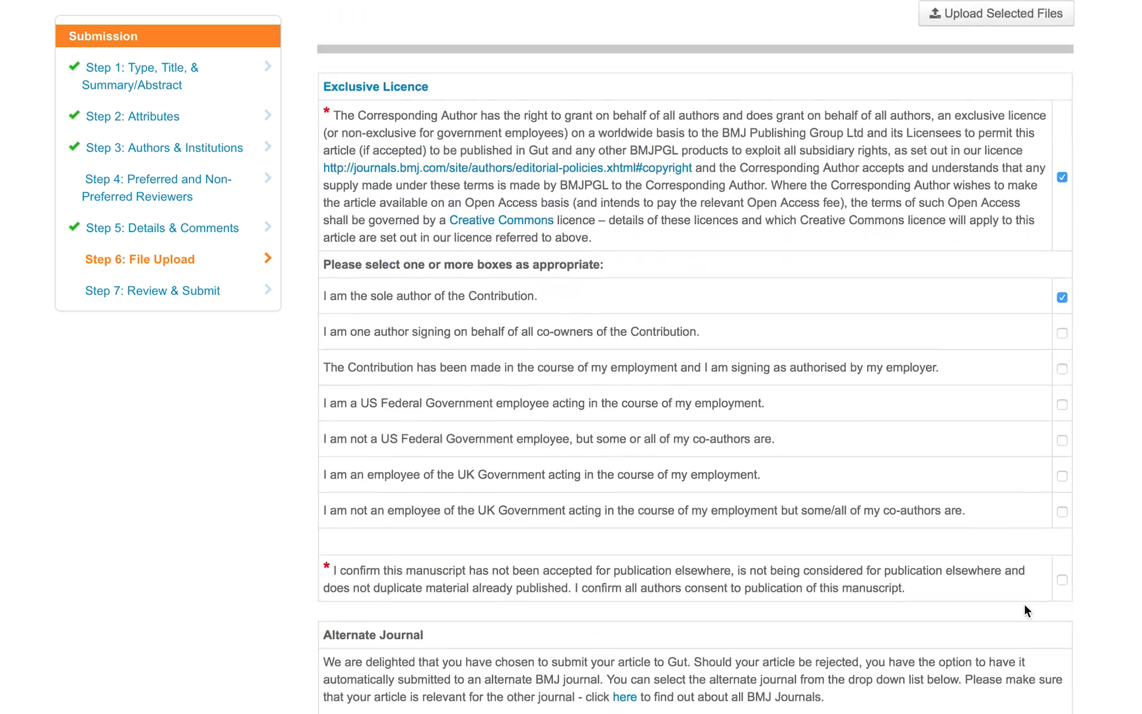
{"action": "left_click", "coordinate": [1062, 524]}
{"action": "scroll", "coordinate": [1075, 630], "scroll_direction": "down", "scroll_amount": 5}
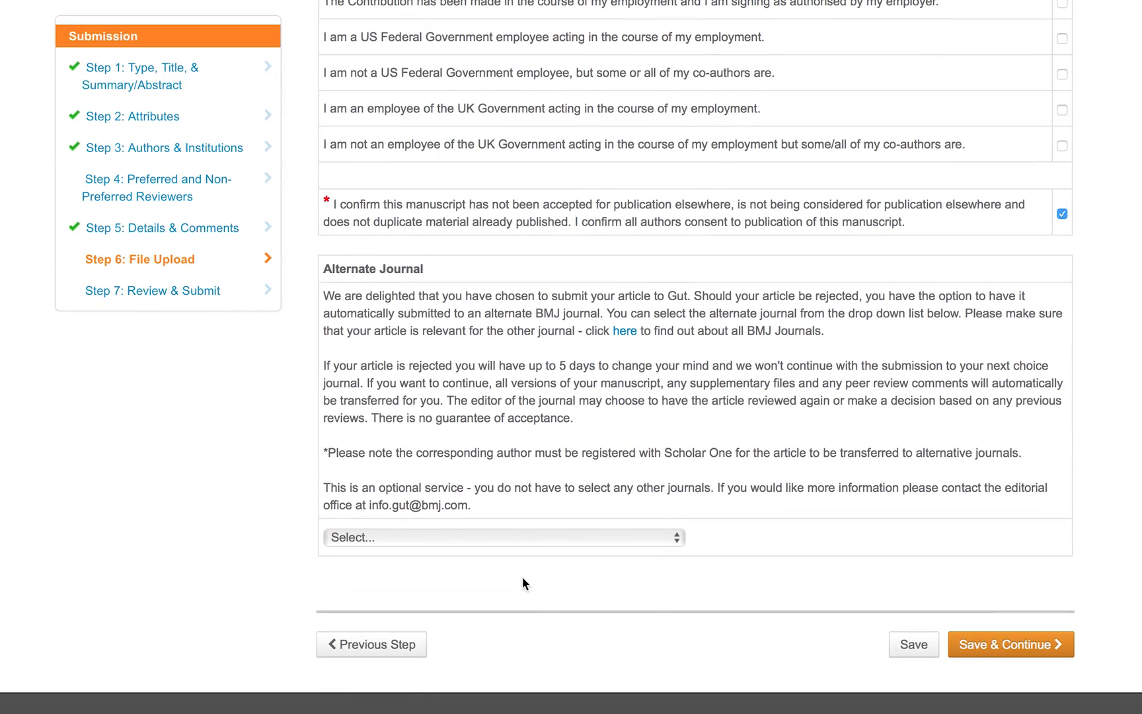
{"action": "left_click", "coordinate": [514, 537]}
{"action": "left_click", "coordinate": [488, 619]}
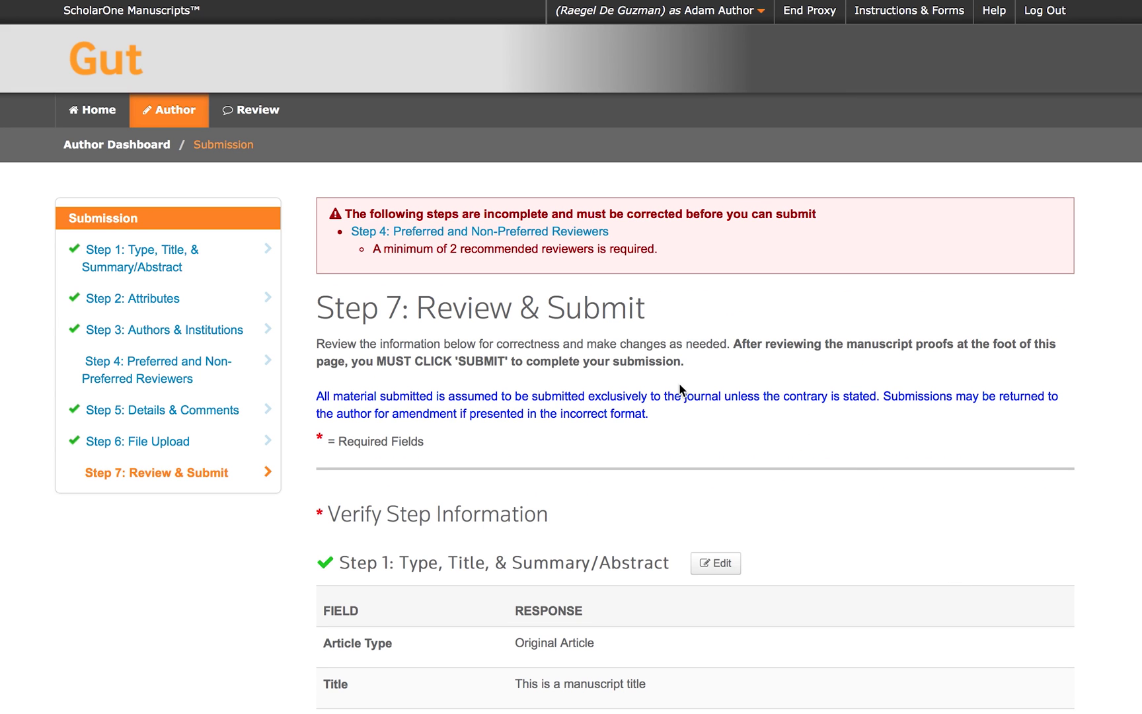
{"action": "scroll", "coordinate": [726, 449], "scroll_direction": "down", "scroll_amount": 5}
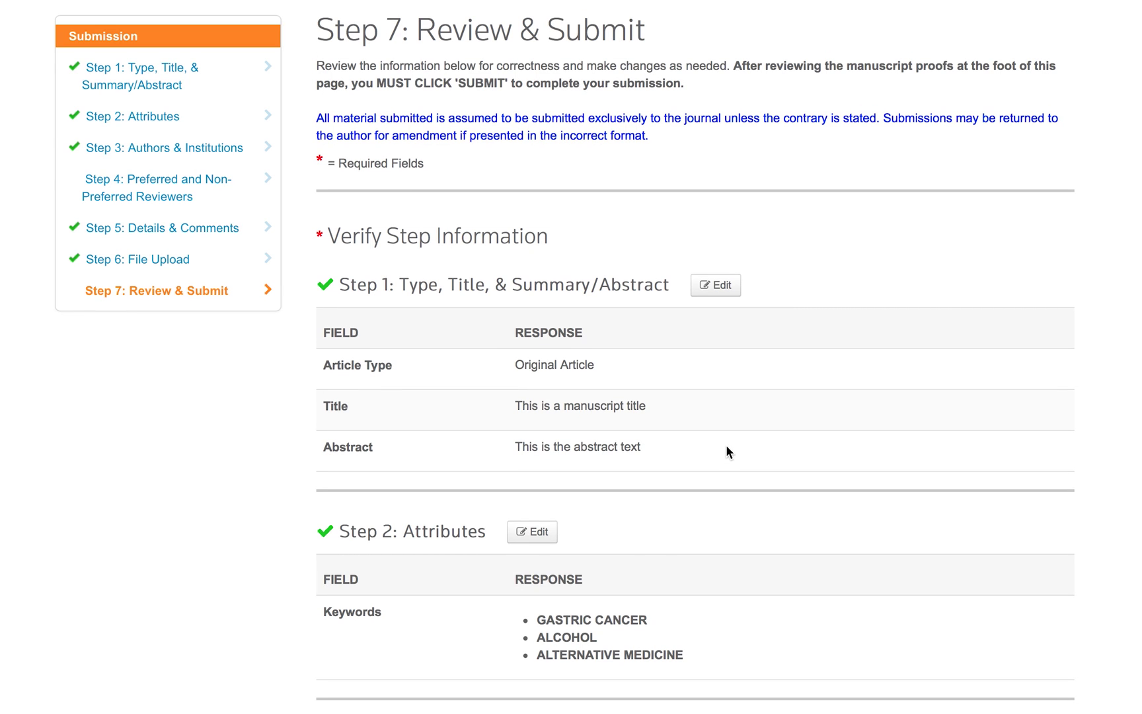
{"action": "scroll", "coordinate": [726, 451], "scroll_direction": "up", "scroll_amount": 4}
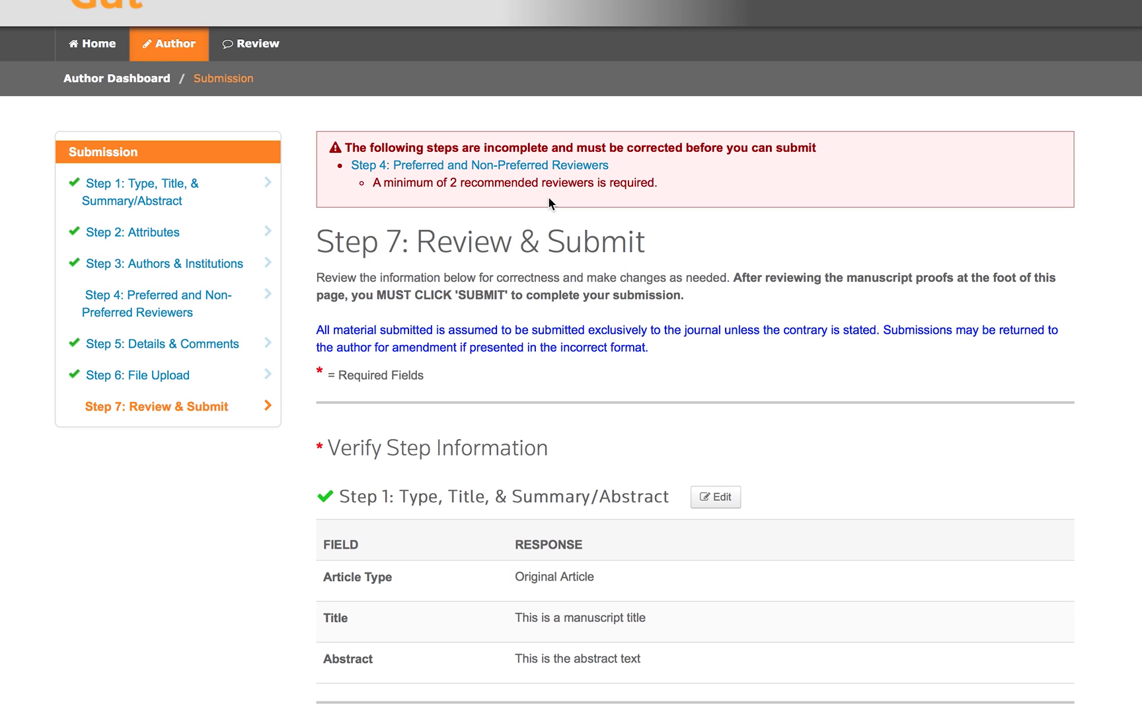
{"action": "scroll", "coordinate": [725, 443], "scroll_direction": "down", "scroll_amount": 5}
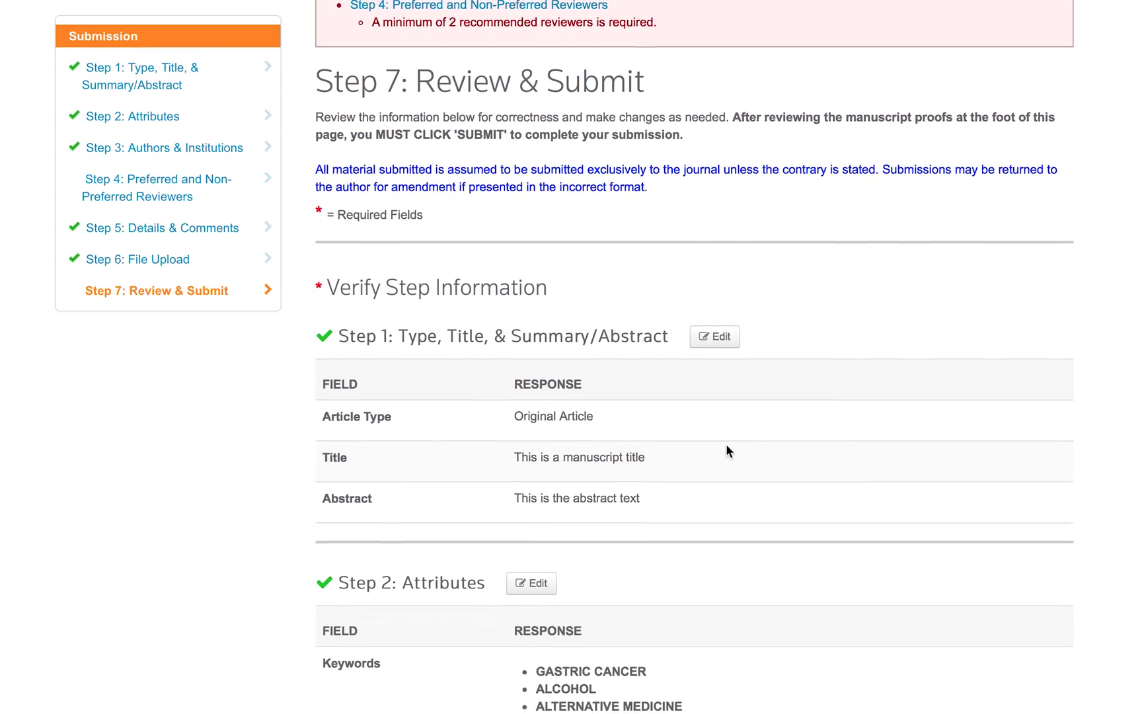
{"action": "scroll", "coordinate": [726, 444], "scroll_direction": "up", "scroll_amount": 1}
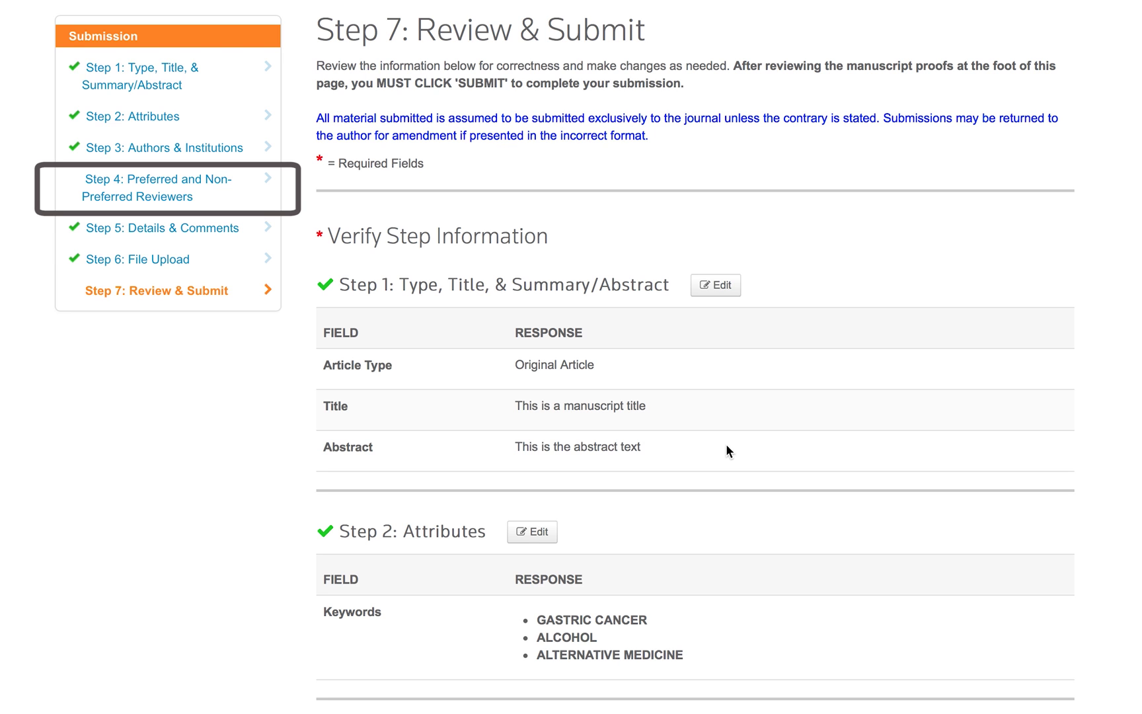
{"action": "scroll", "coordinate": [888, 506], "scroll_direction": "down", "scroll_amount": 8}
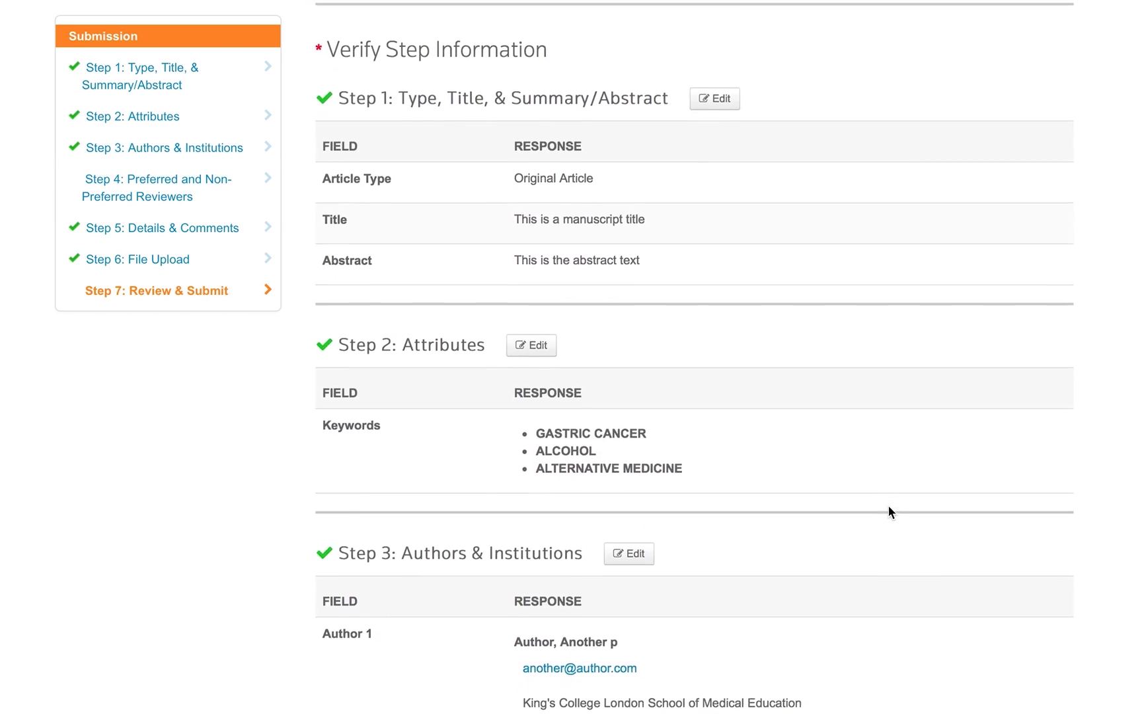
{"action": "scroll", "coordinate": [888, 509], "scroll_direction": "down", "scroll_amount": 10}
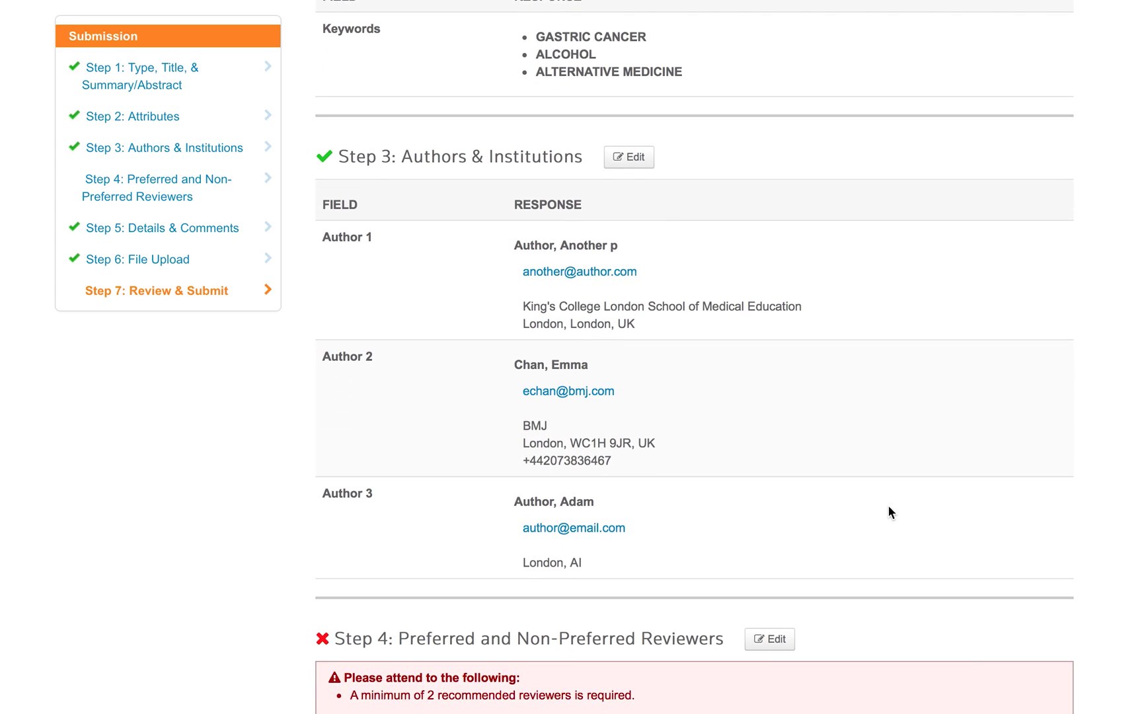
{"action": "scroll", "coordinate": [892, 512], "scroll_direction": "down", "scroll_amount": 1}
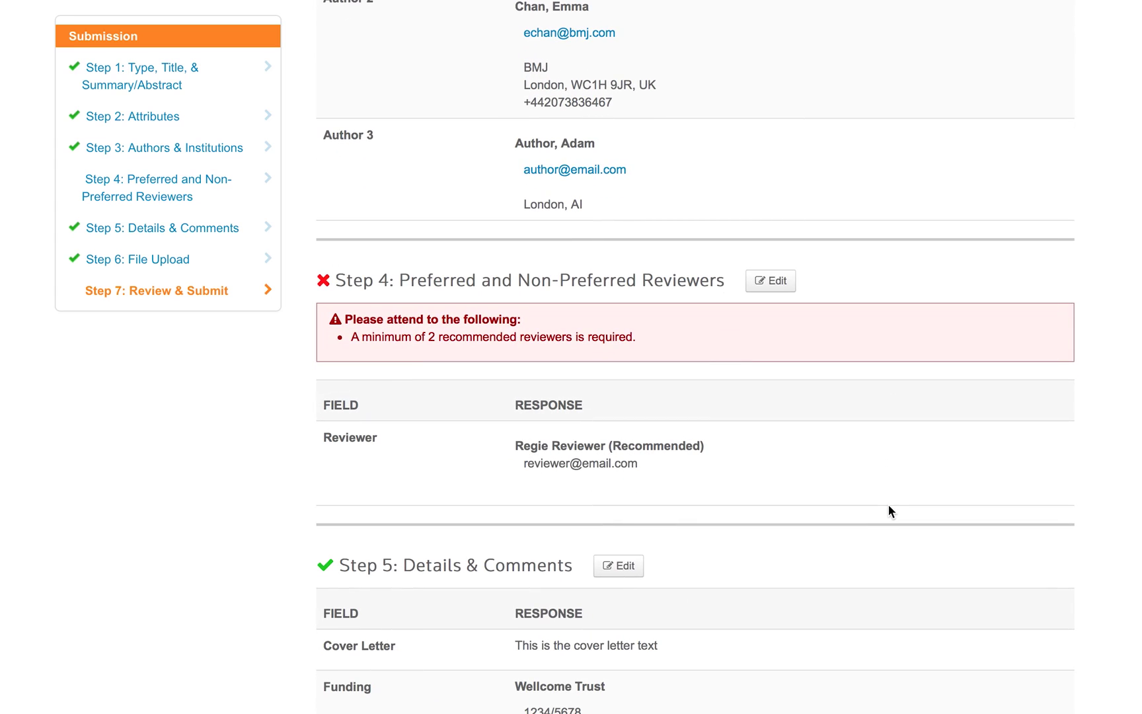
Return to Step 4, add a second recommended reviewer, and save the reviewer list.
{"action": "left_click", "coordinate": [770, 282]}
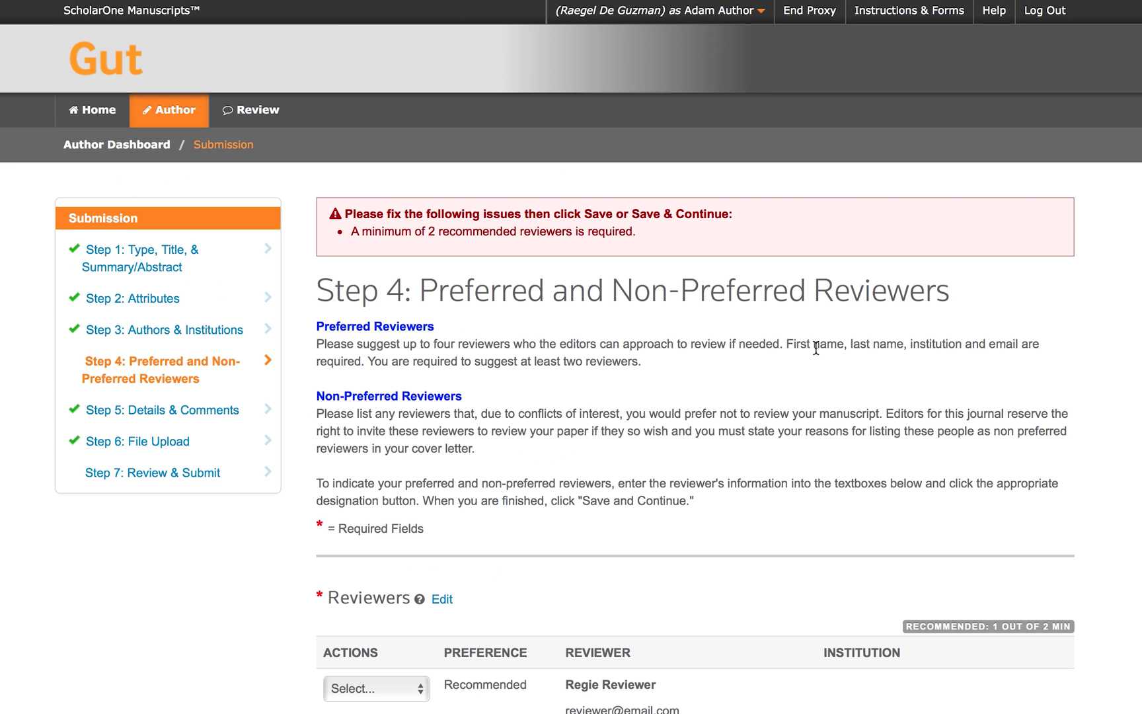
{"action": "scroll", "coordinate": [814, 346], "scroll_direction": "down", "scroll_amount": 5}
{"action": "left_click", "coordinate": [376, 522]}
{"action": "scroll", "coordinate": [649, 477], "scroll_direction": "down", "scroll_amount": 5}
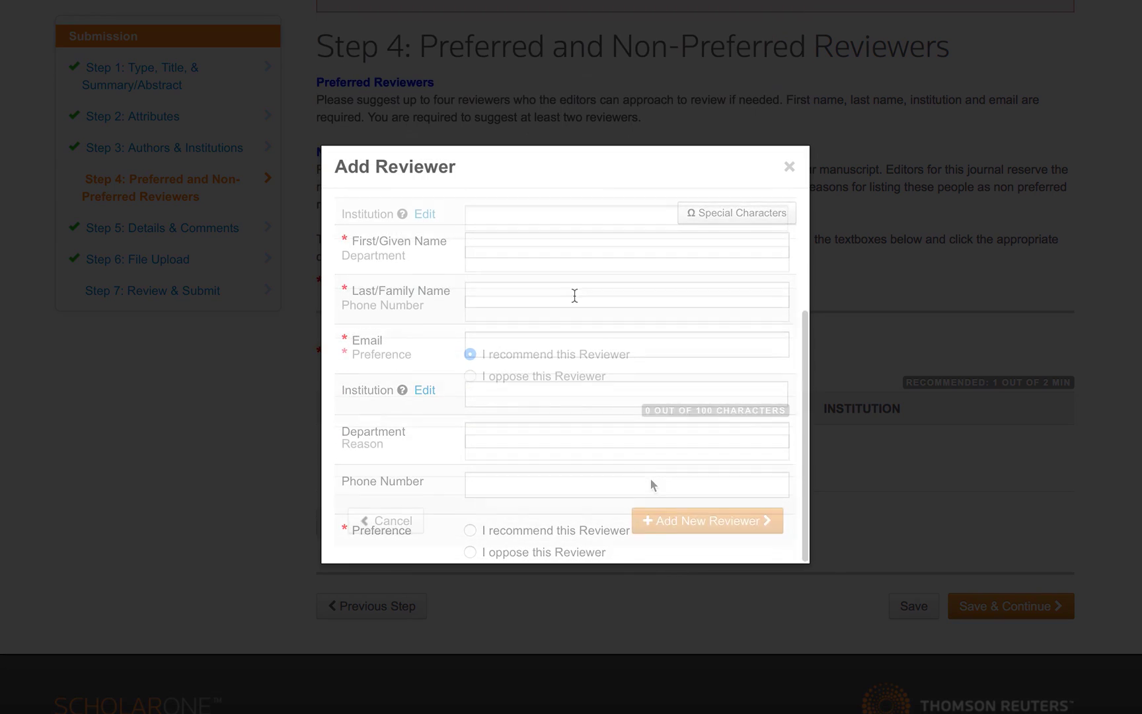
{"action": "left_click", "coordinate": [678, 525]}
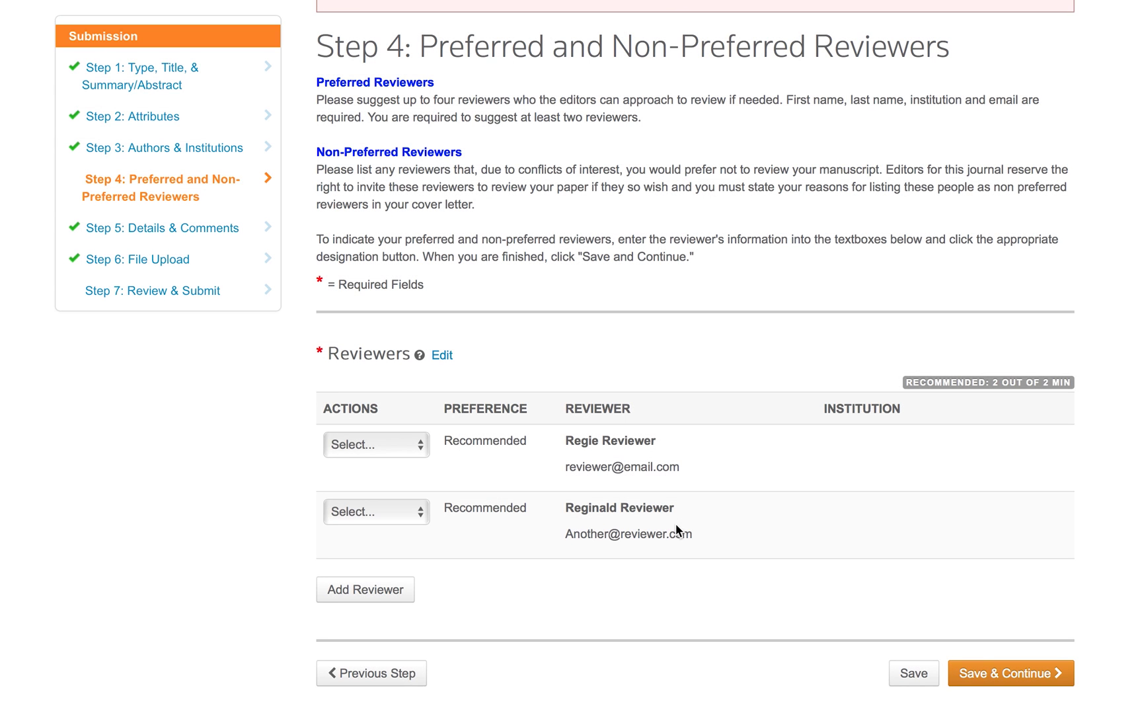
{"action": "left_click", "coordinate": [907, 669]}
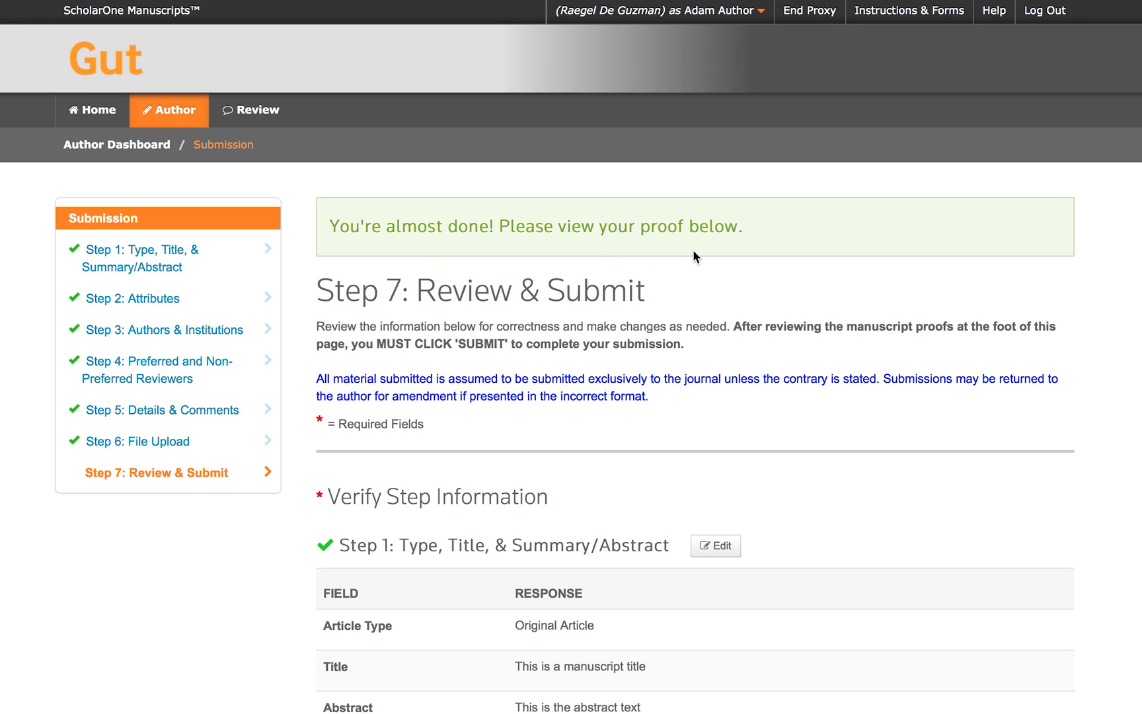
Scroll through the Review & Submit summary, then open and close the PDF proof.
{"action": "scroll", "coordinate": [813, 370], "scroll_direction": "down", "scroll_amount": 10}
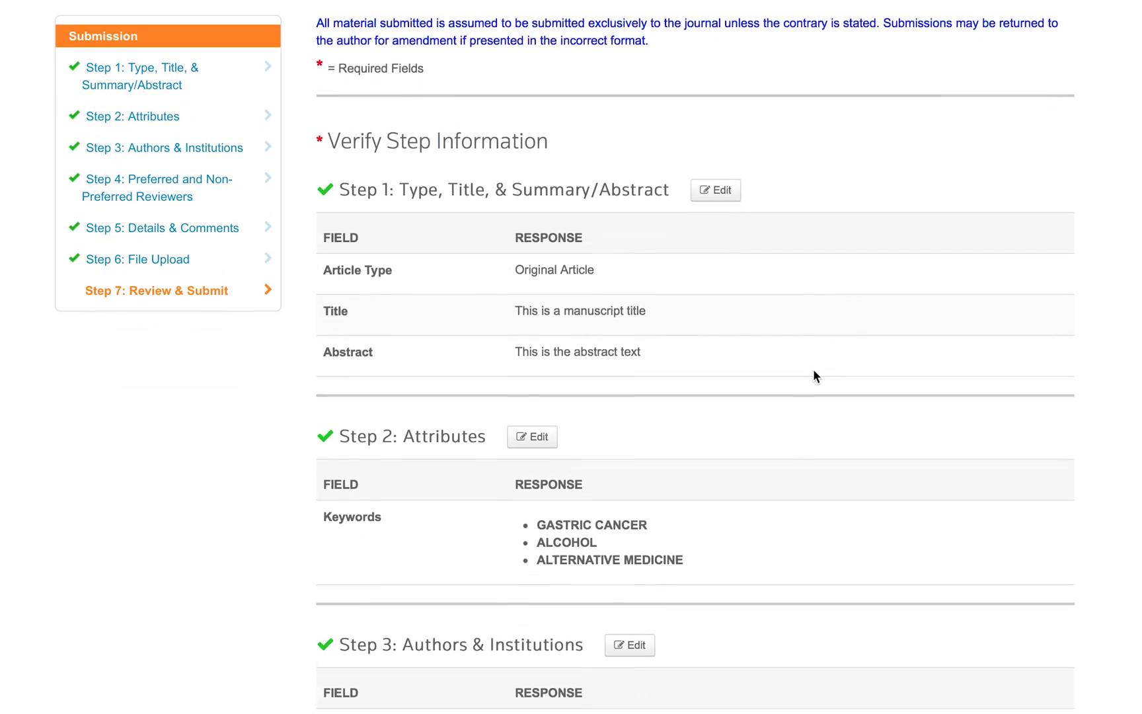
{"action": "scroll", "coordinate": [813, 369], "scroll_direction": "down", "scroll_amount": 10}
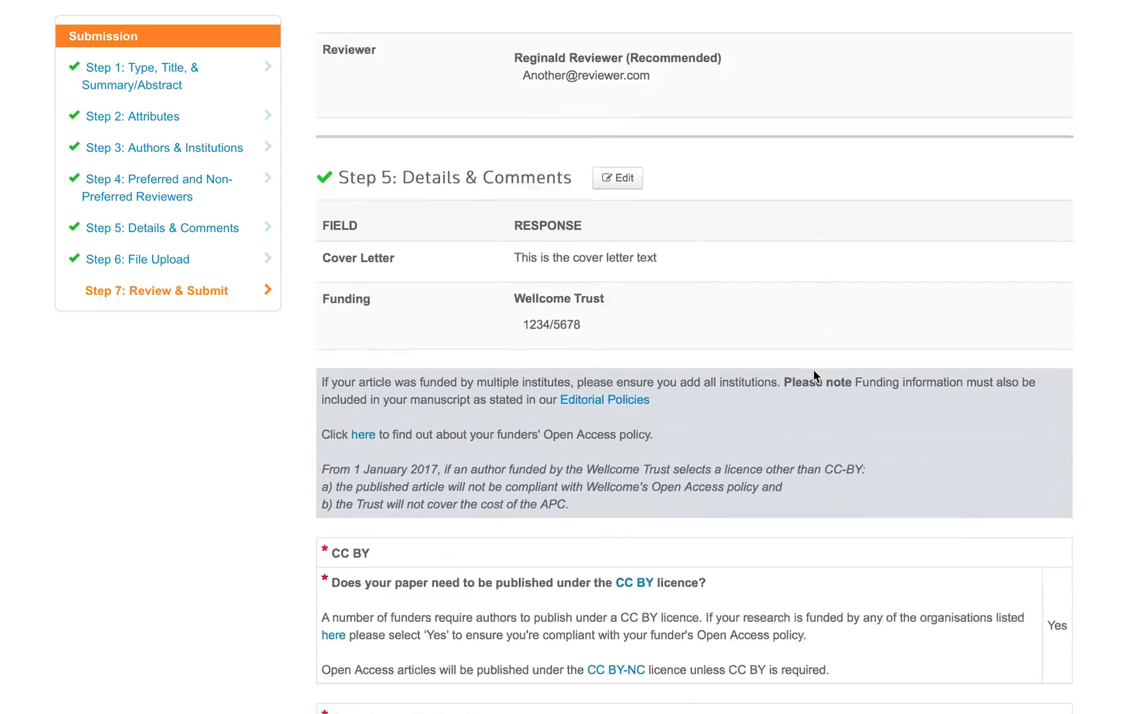
{"action": "scroll", "coordinate": [814, 370], "scroll_direction": "down", "scroll_amount": 15}
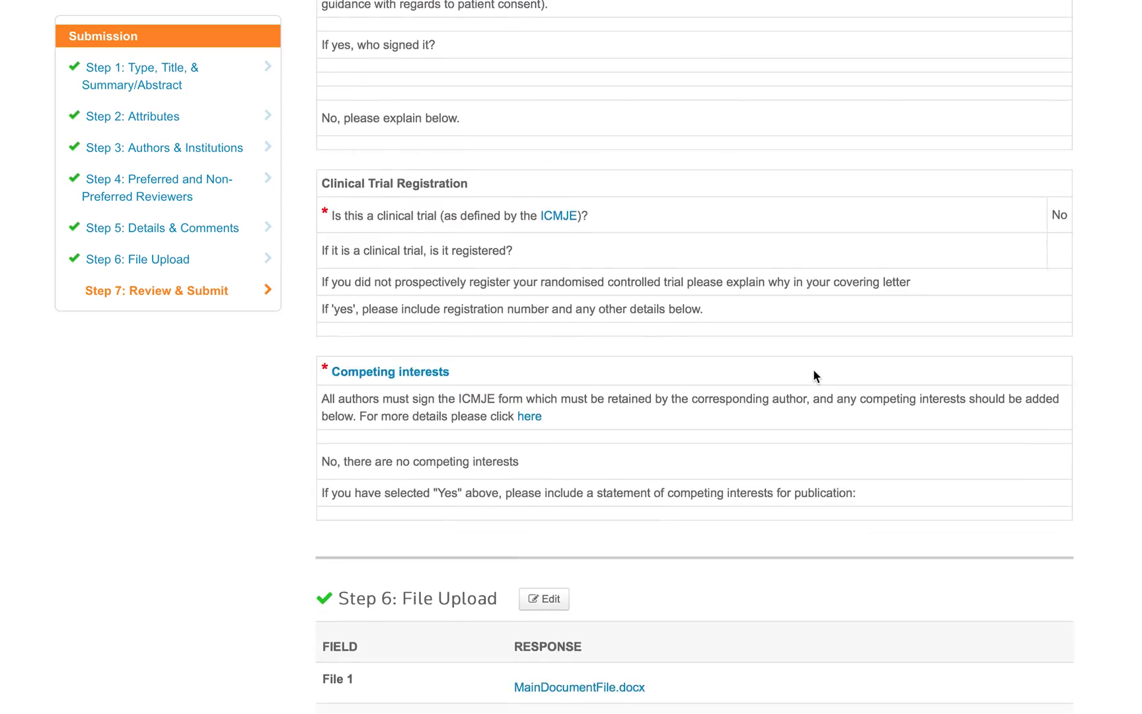
{"action": "scroll", "coordinate": [813, 375], "scroll_direction": "down", "scroll_amount": 15}
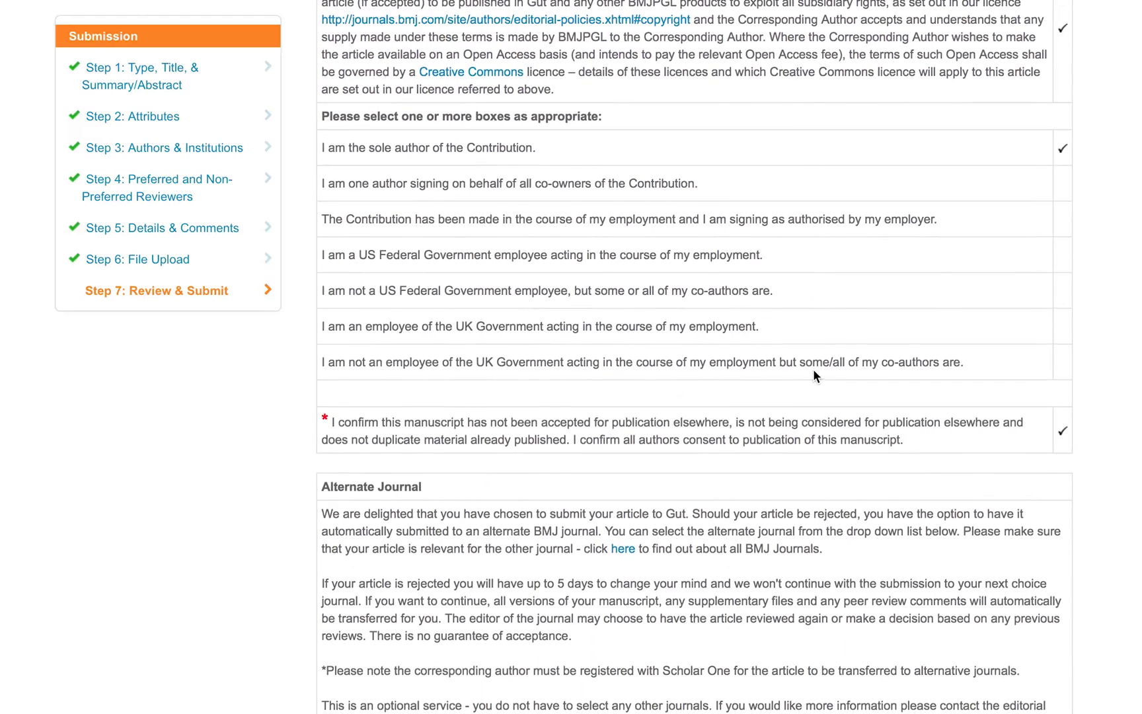
{"action": "scroll", "coordinate": [813, 375], "scroll_direction": "down", "scroll_amount": 3}
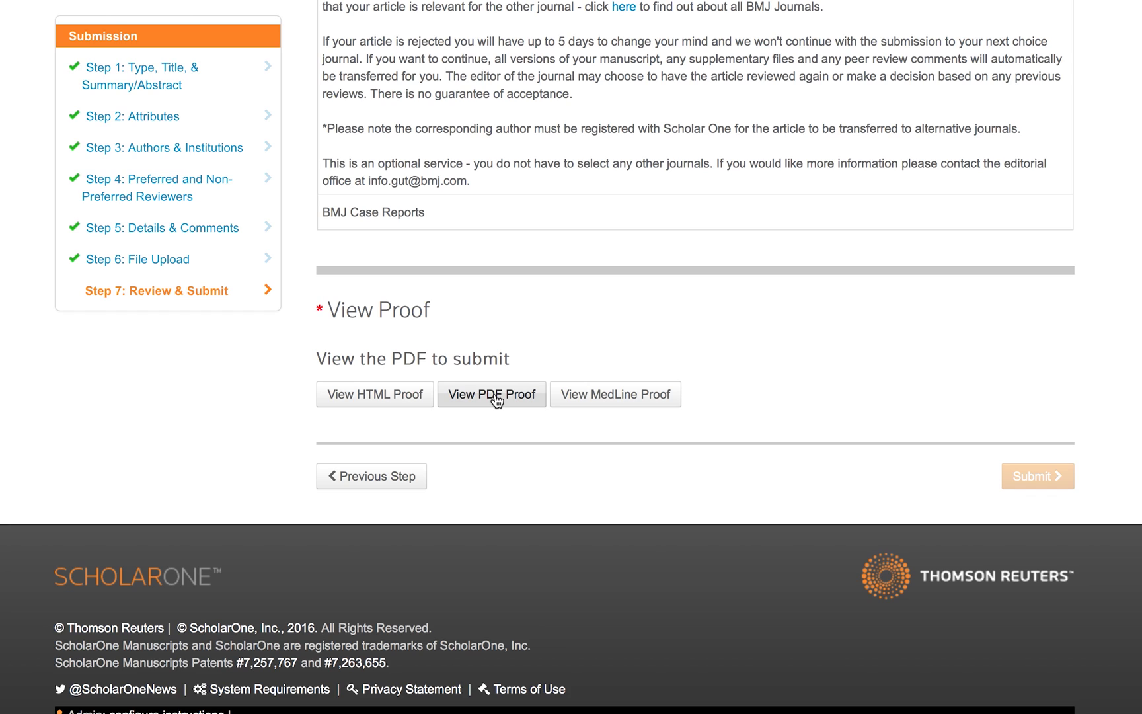
{"action": "left_click", "coordinate": [497, 403]}
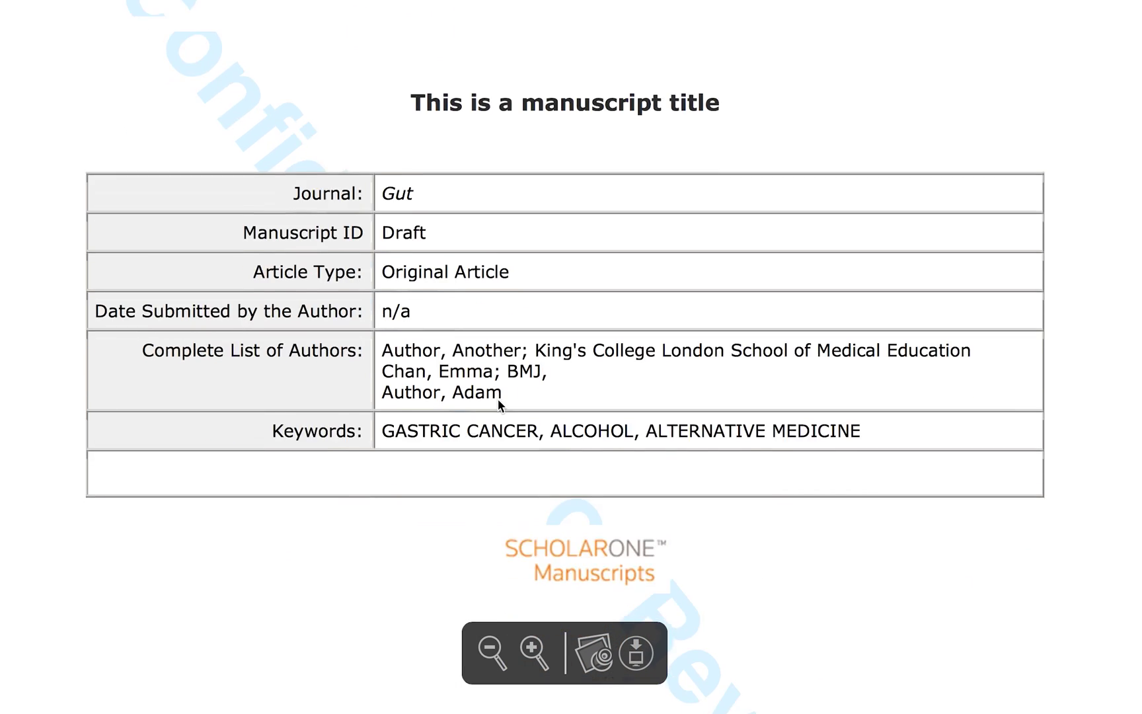
{"action": "key", "text": "Escape"}
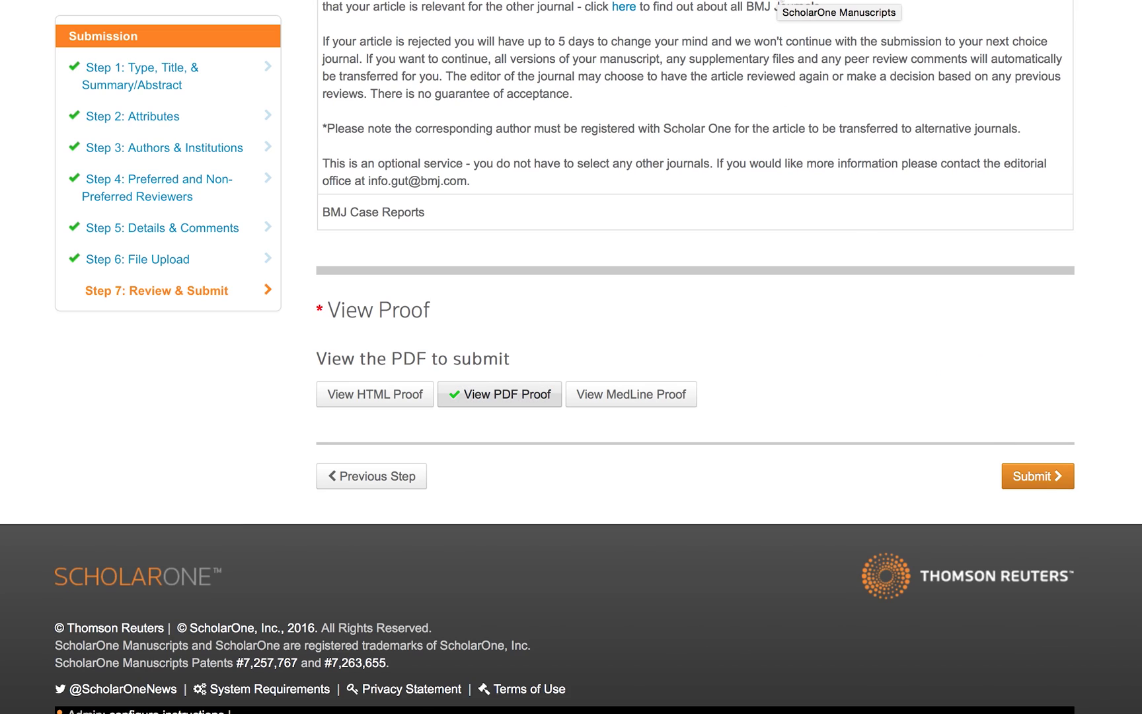
Submit the Gut manuscript, confirm with Yes, and return to the Author Dashboard.
{"action": "left_click", "coordinate": [1037, 478]}
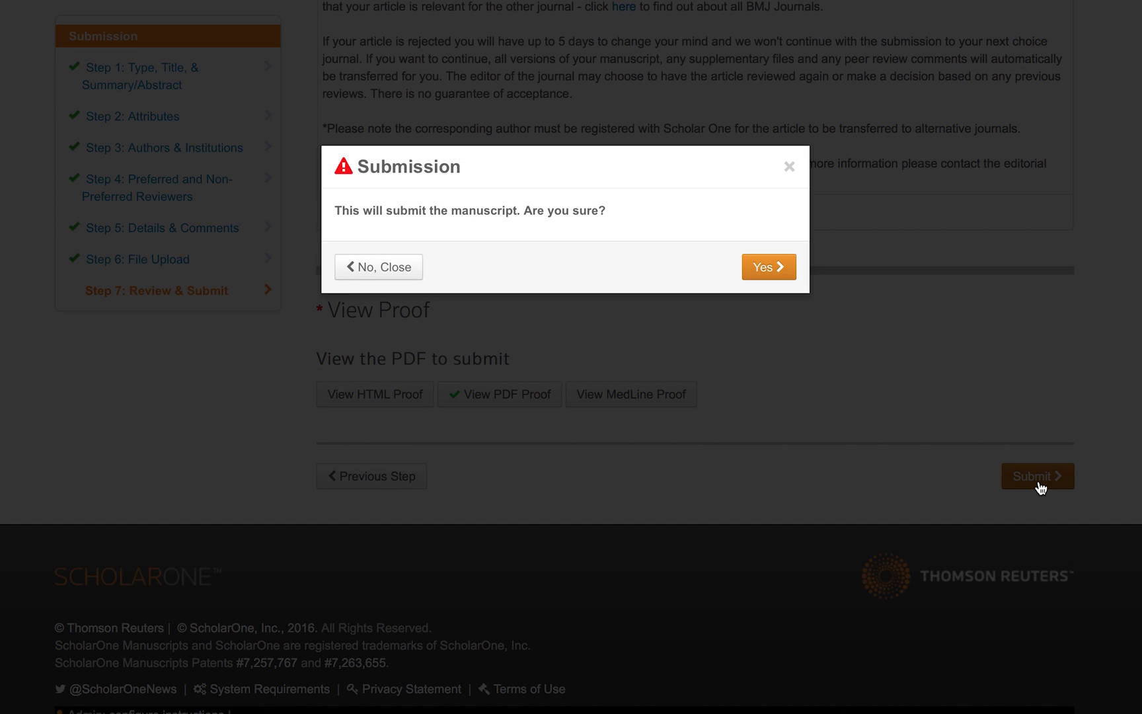
{"action": "left_click", "coordinate": [770, 267]}
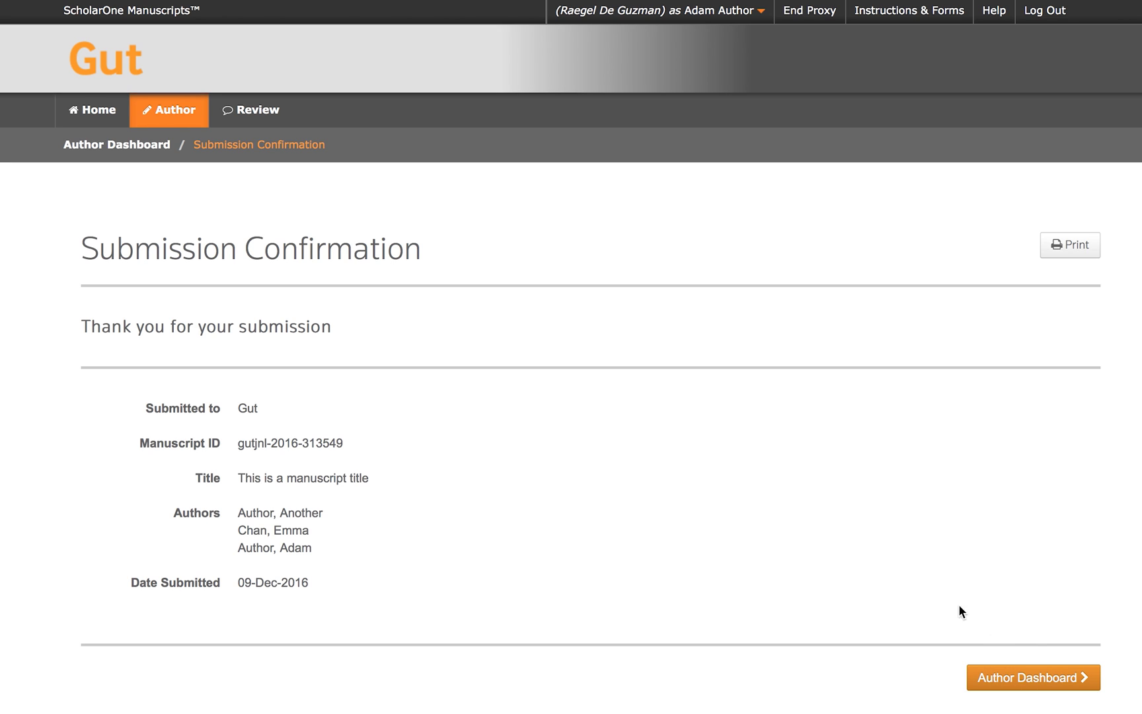
{"action": "left_click", "coordinate": [1018, 677]}
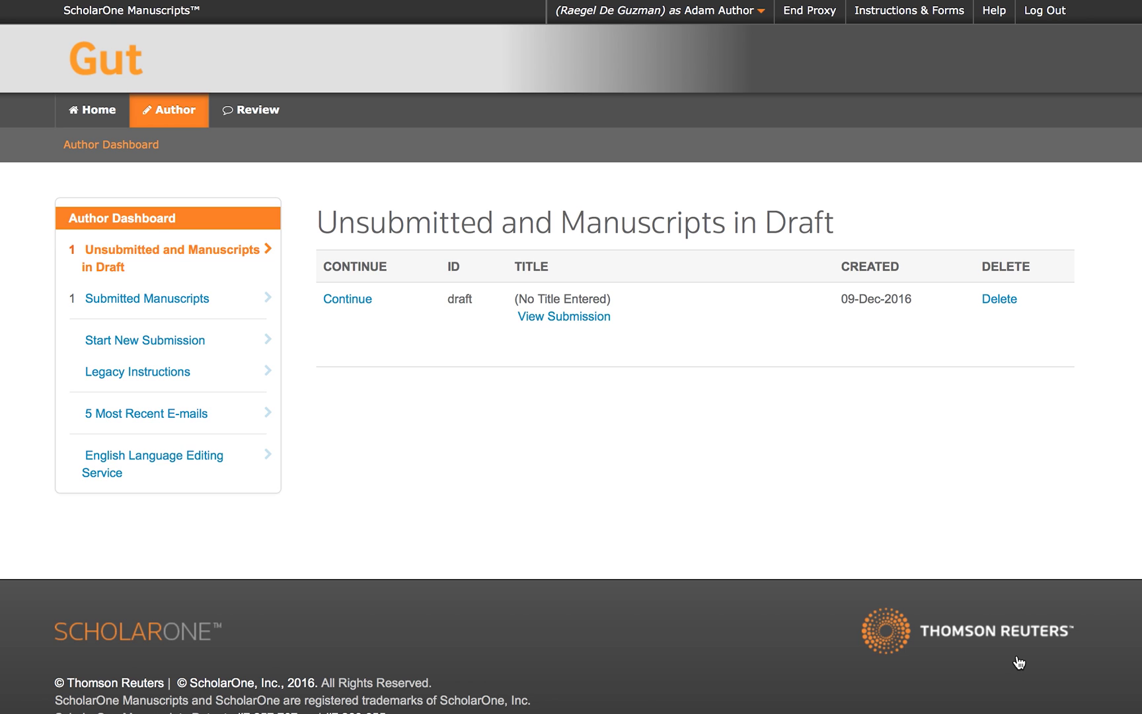
Open the Submitted Manuscripts list from the dashboard sidebar.
{"action": "left_click", "coordinate": [196, 300]}
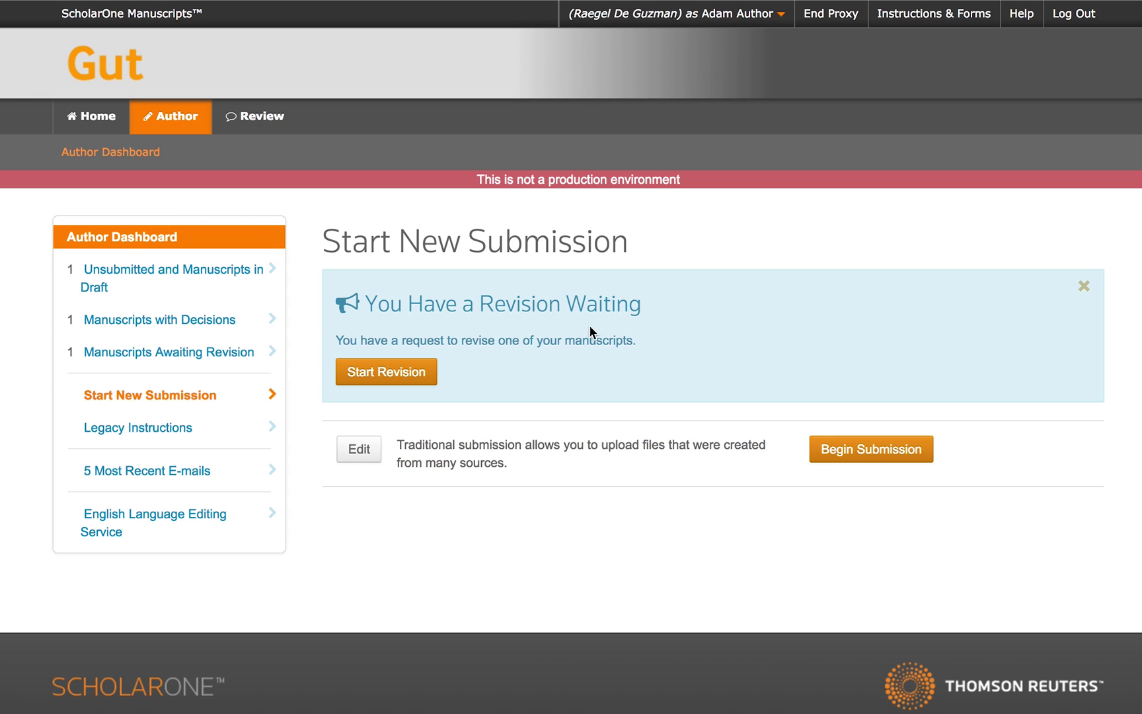
Create a revision of the submitted manuscript from the Manuscripts Awaiting Revision list.
{"action": "left_click", "coordinate": [246, 358]}
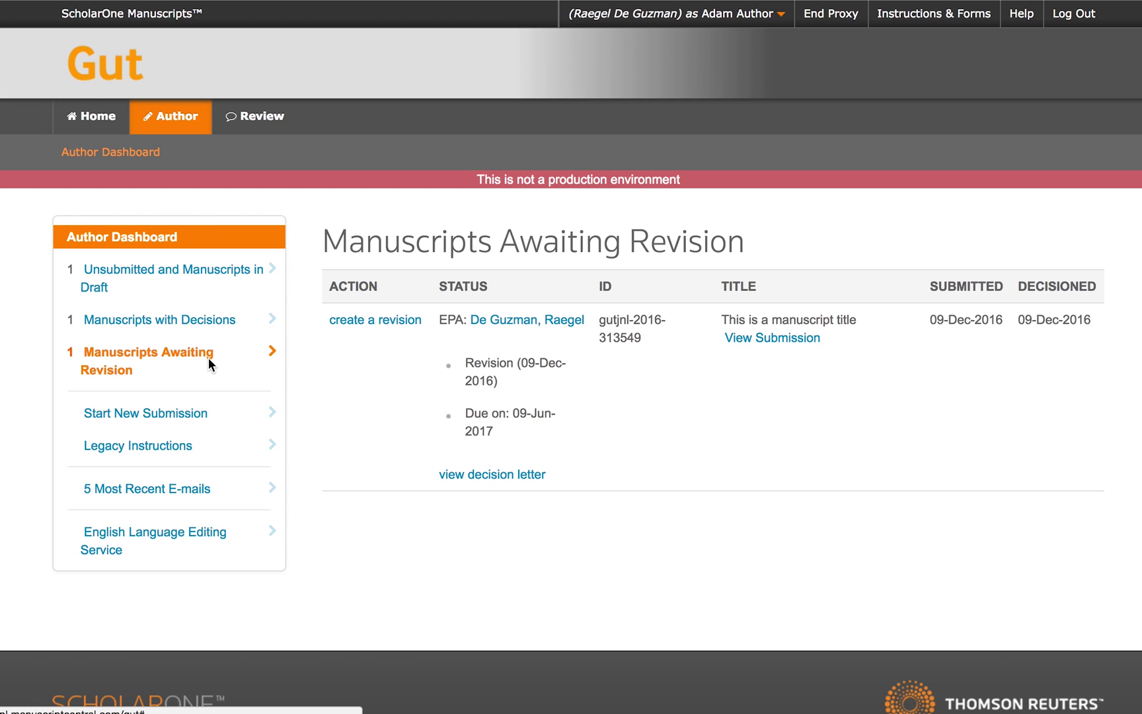
{"action": "left_click", "coordinate": [364, 323]}
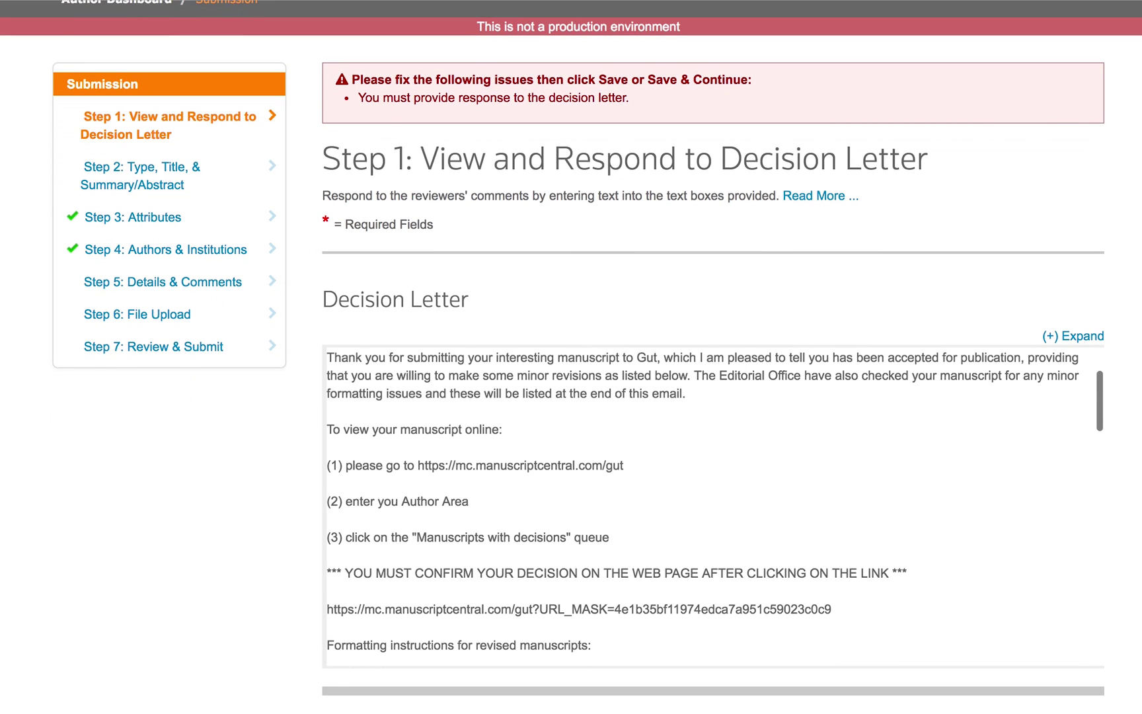
Respond to the decision letter with 'Here is my response' and save.
{"action": "scroll", "coordinate": [958, 491], "scroll_direction": "down", "scroll_amount": 3}
{"action": "left_click", "coordinate": [959, 491]}
{"action": "type", "text": "Here is my r"}
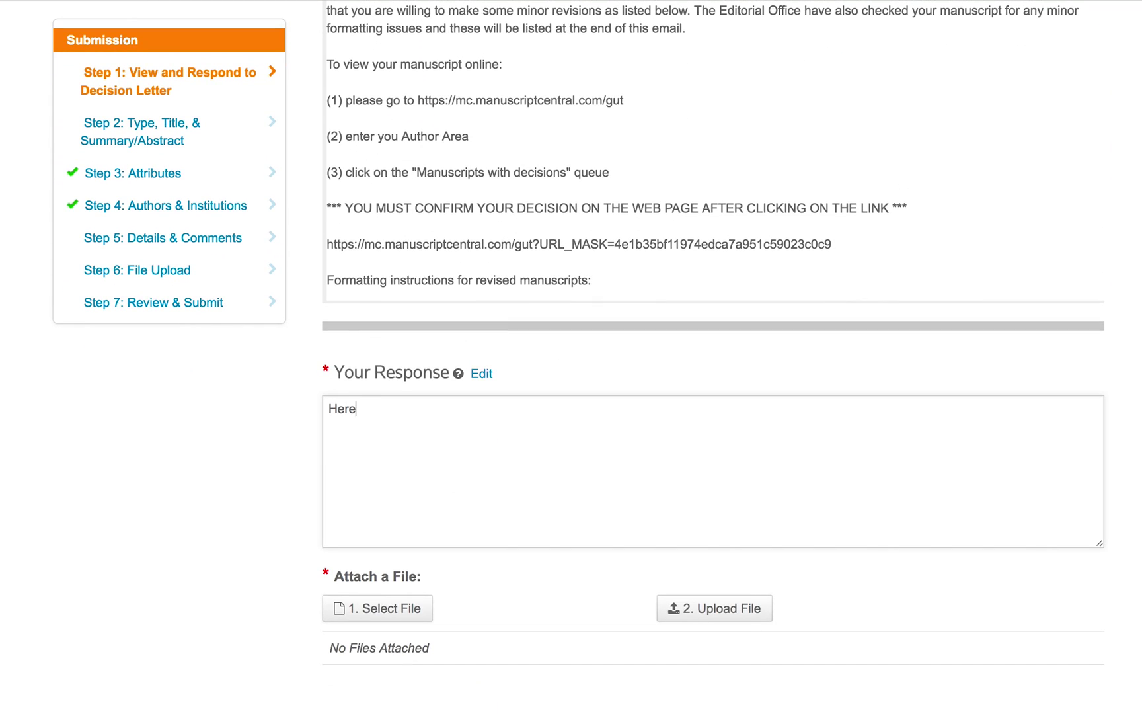
{"action": "type", "text": "esponse"}
Set the revision's section head to Endoscopy, save, and go to Step 6: File Upload.
{"action": "scroll", "coordinate": [713, 357], "scroll_direction": "down", "scroll_amount": 4}
{"action": "left_click", "coordinate": [1032, 554]}
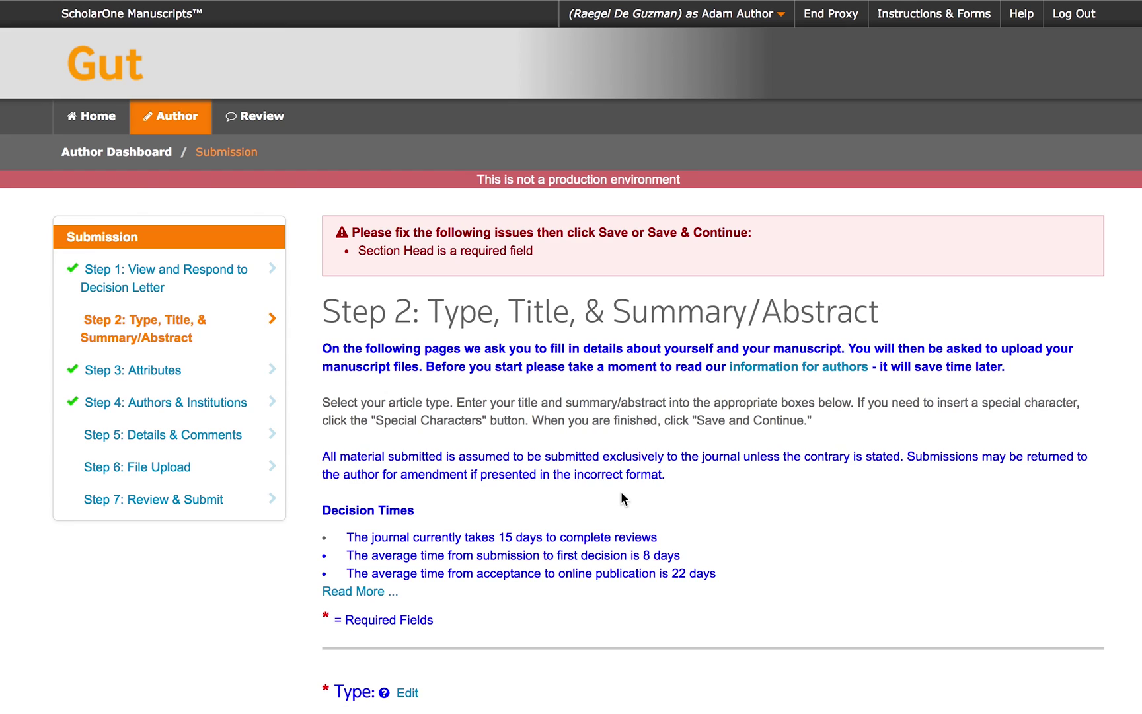
{"action": "scroll", "coordinate": [621, 493], "scroll_direction": "down", "scroll_amount": 2}
{"action": "scroll", "coordinate": [622, 493], "scroll_direction": "down", "scroll_amount": 20}
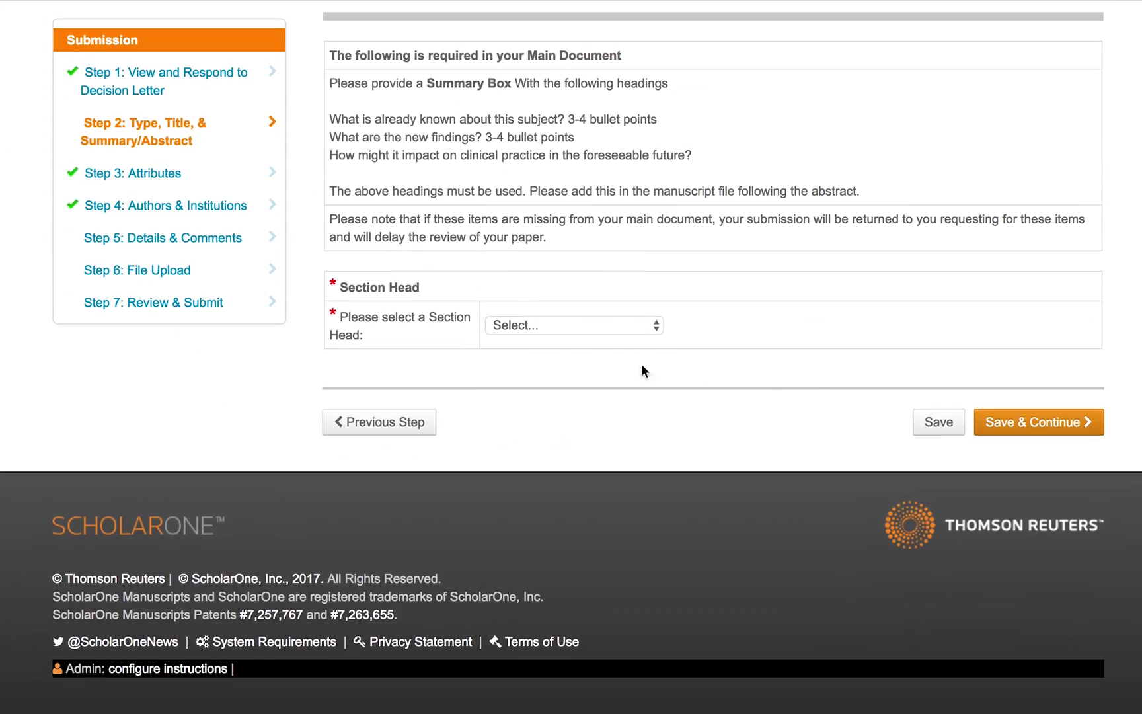
{"action": "left_click", "coordinate": [634, 326]}
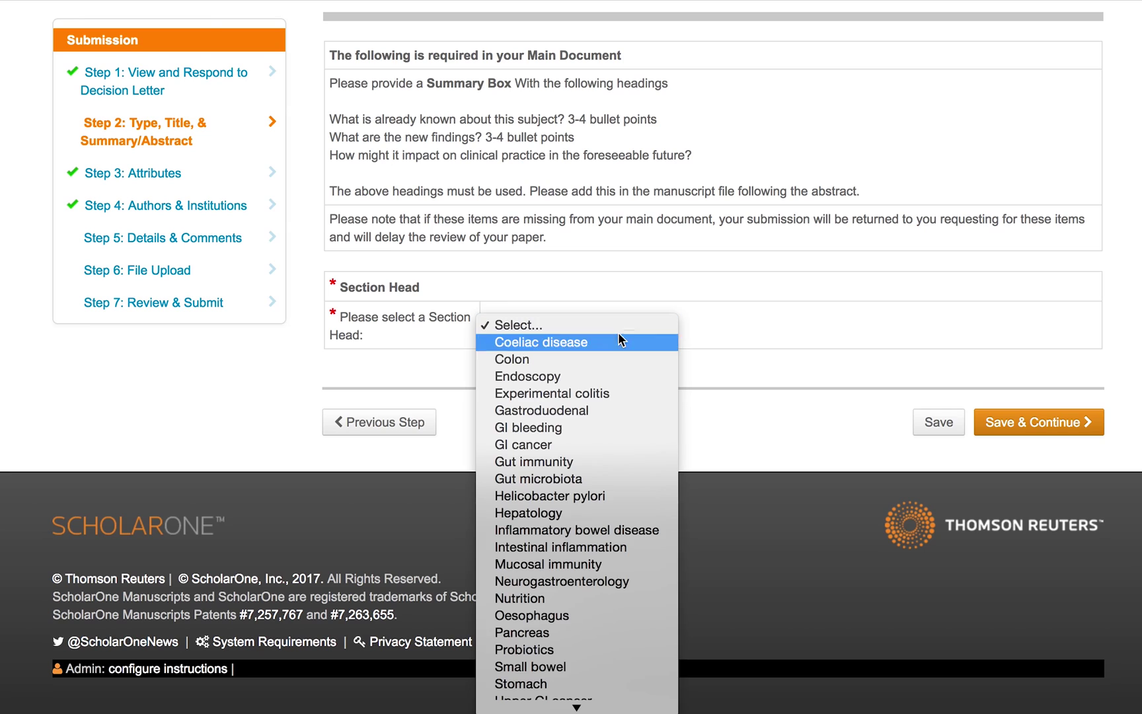
{"action": "left_click", "coordinate": [594, 373]}
{"action": "left_click", "coordinate": [1020, 437]}
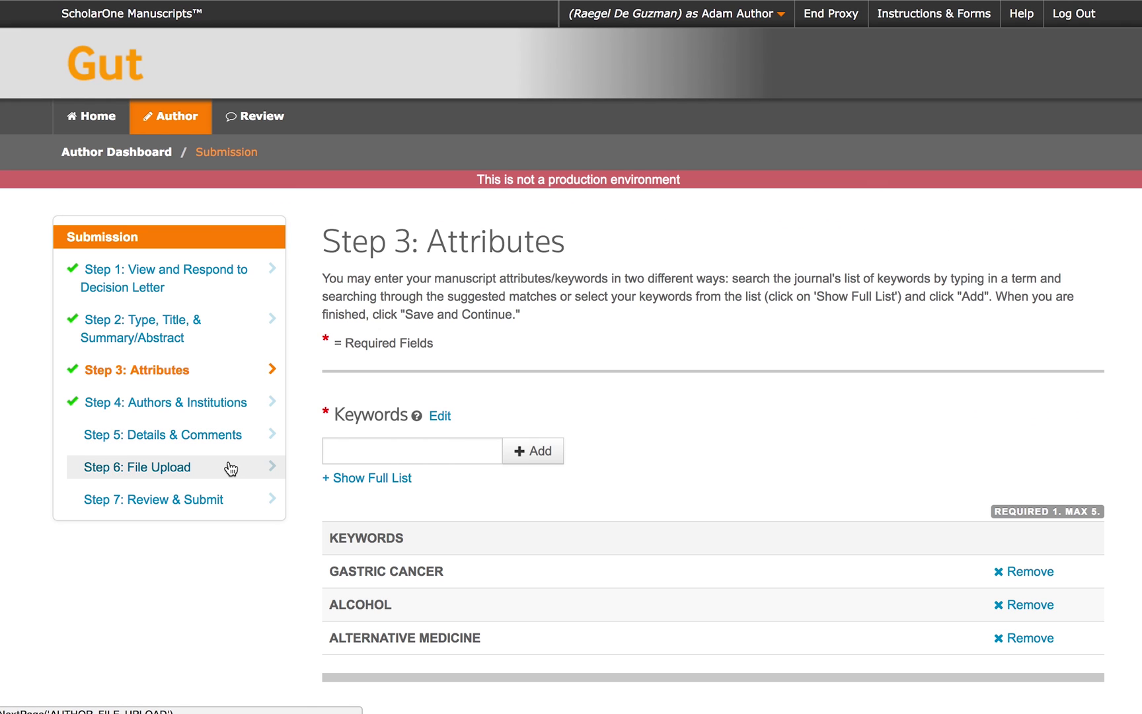
{"action": "left_click", "coordinate": [231, 468]}
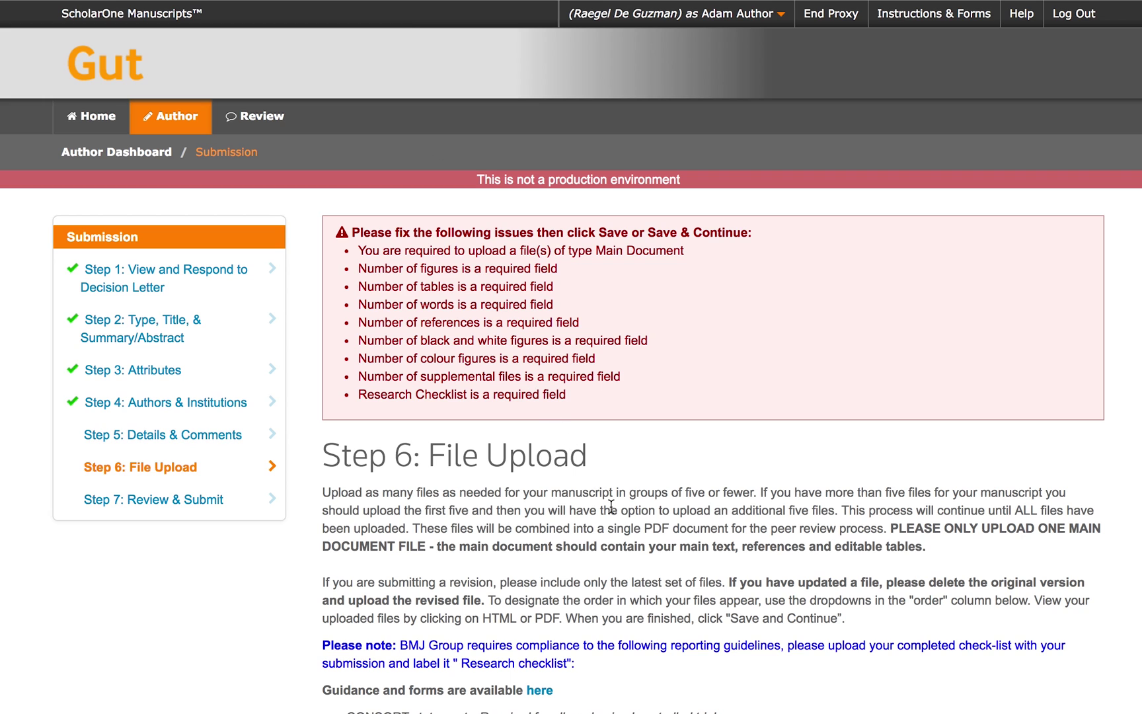
Upload MainDocumentFile.docx as the revision's main document, then go to Review & Submit.
{"action": "scroll", "coordinate": [611, 506], "scroll_direction": "down", "scroll_amount": 5}
{"action": "scroll", "coordinate": [611, 506], "scroll_direction": "down", "scroll_amount": 6}
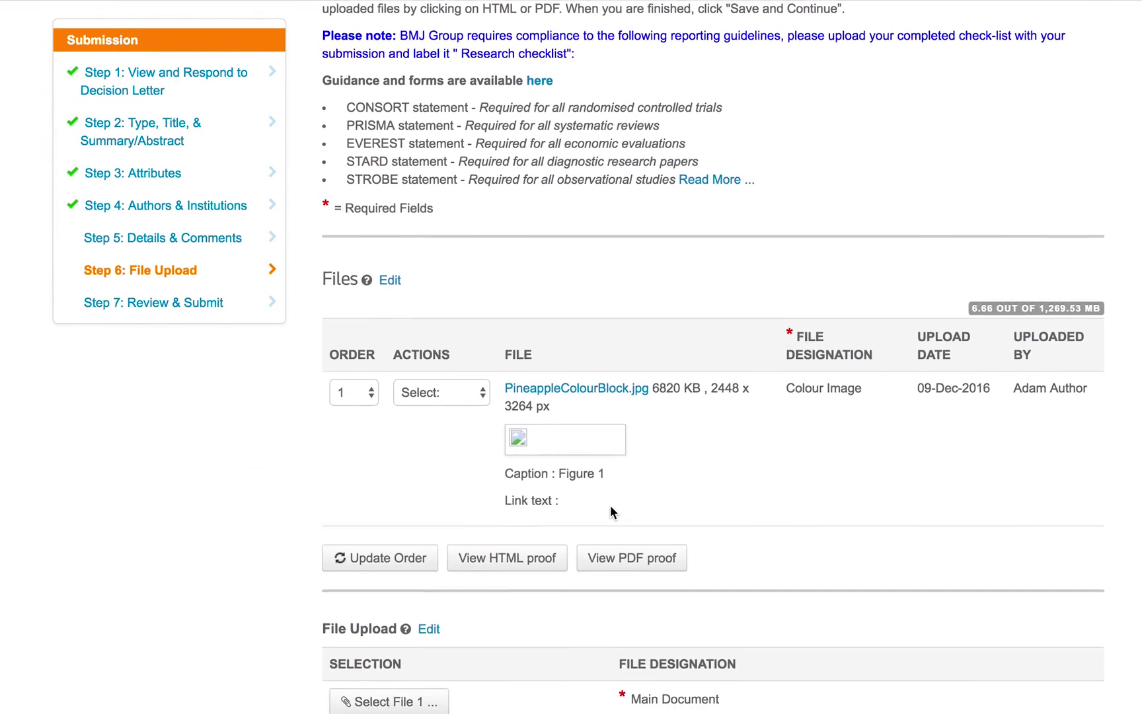
{"action": "scroll", "coordinate": [610, 510], "scroll_direction": "down", "scroll_amount": 2}
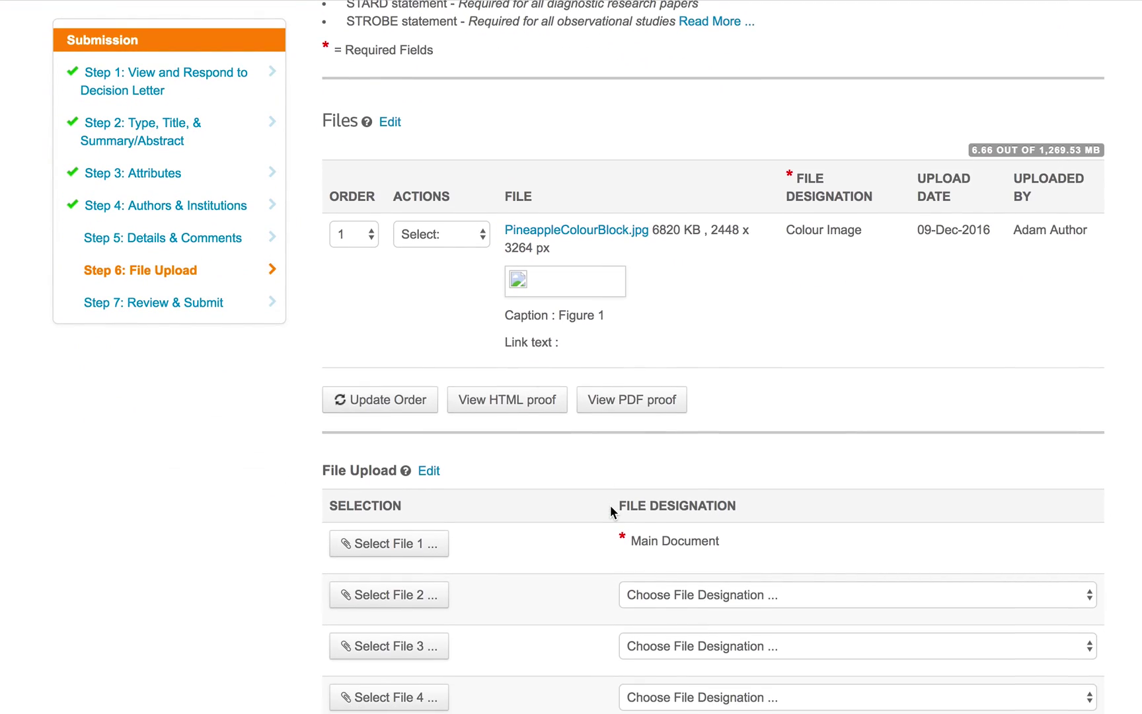
{"action": "scroll", "coordinate": [610, 504], "scroll_direction": "down", "scroll_amount": 2}
{"action": "left_click", "coordinate": [350, 413]}
{"action": "left_click", "coordinate": [558, 146]}
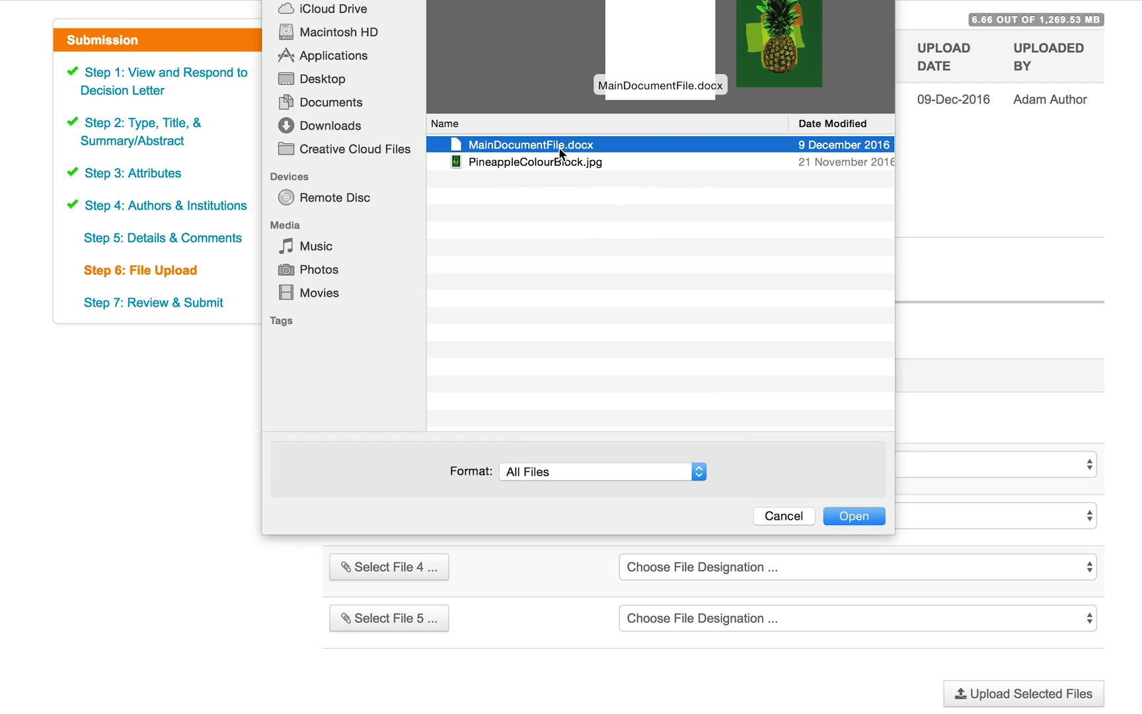
{"action": "left_click", "coordinate": [850, 516]}
{"action": "left_click", "coordinate": [1017, 694]}
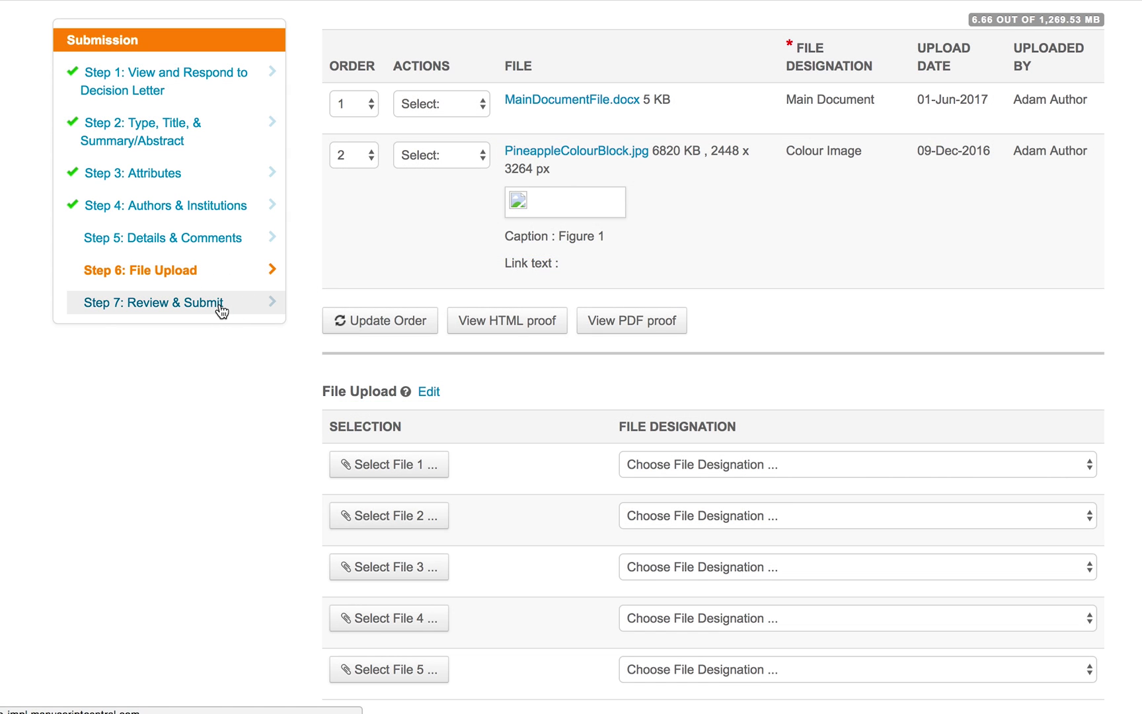
{"action": "left_click", "coordinate": [218, 303]}
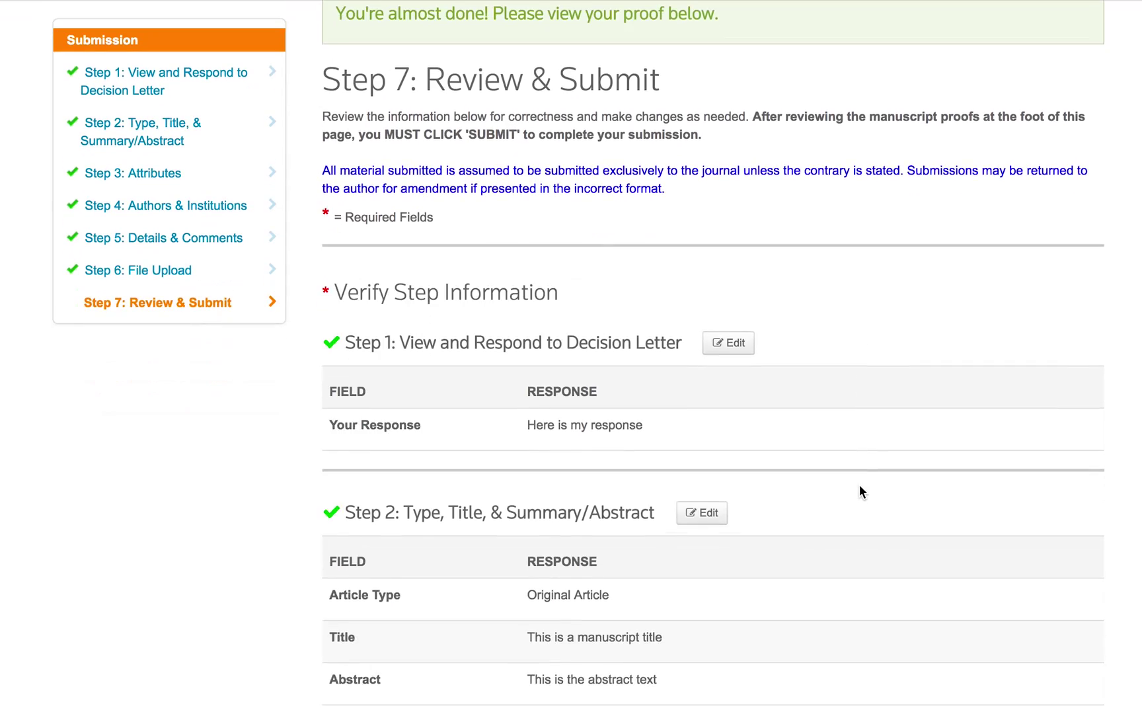
Submit the revision, confirm with Yes, and select the new R1 manuscript ID.
{"action": "scroll", "coordinate": [859, 491], "scroll_direction": "down", "scroll_amount": 20}
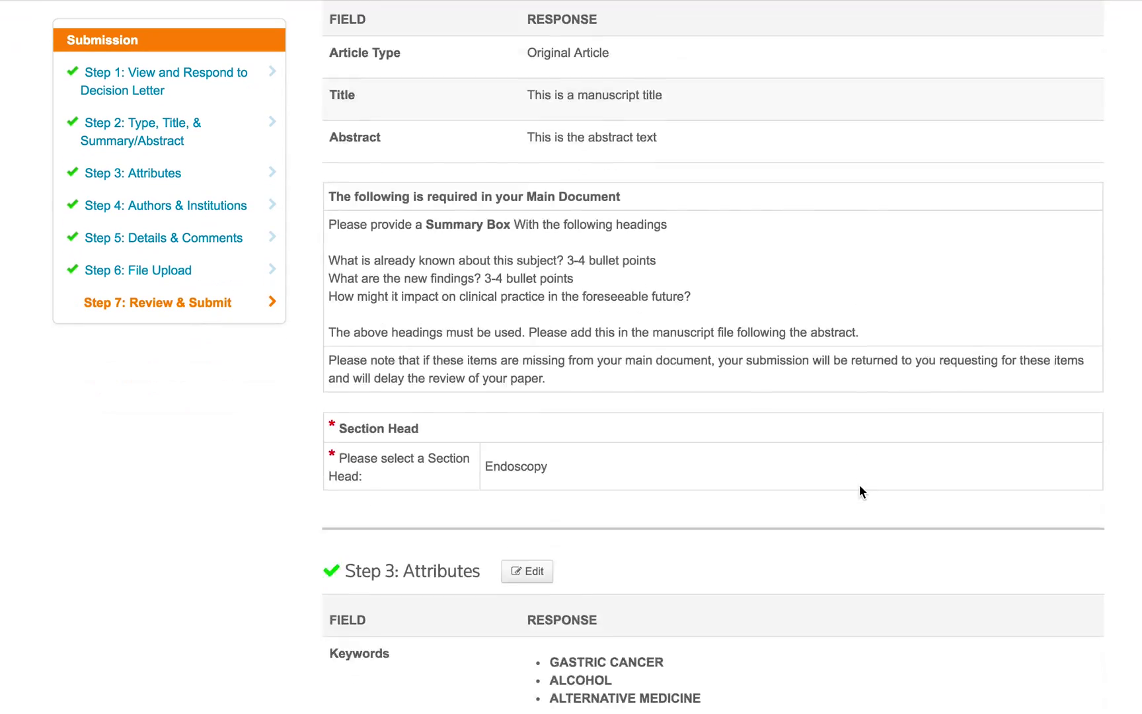
{"action": "left_click", "coordinate": [1057, 638]}
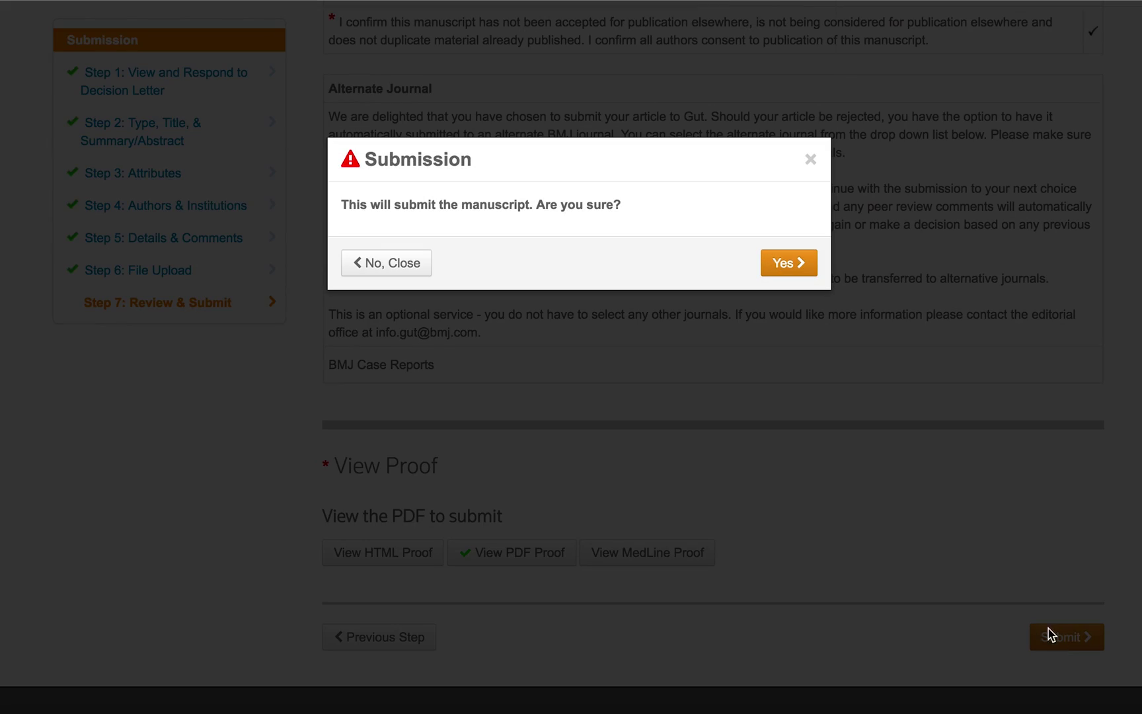
{"action": "left_click", "coordinate": [793, 266]}
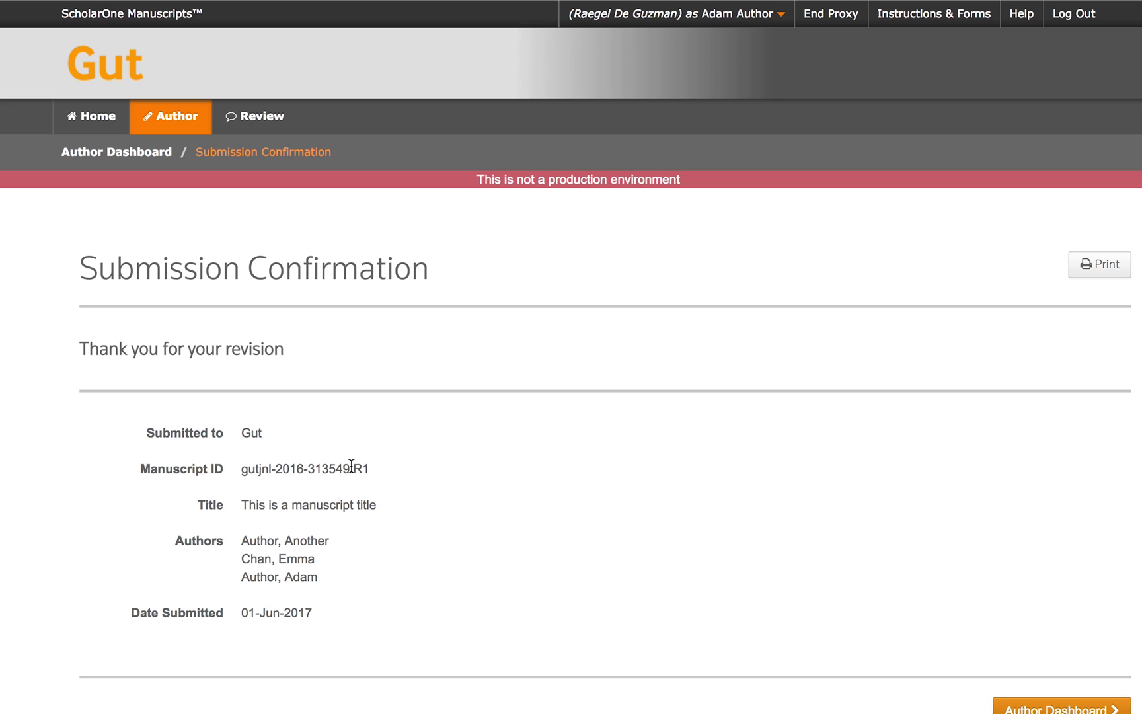
{"action": "left_click_drag", "start_coordinate": [242, 469], "coordinate": [372, 470]}
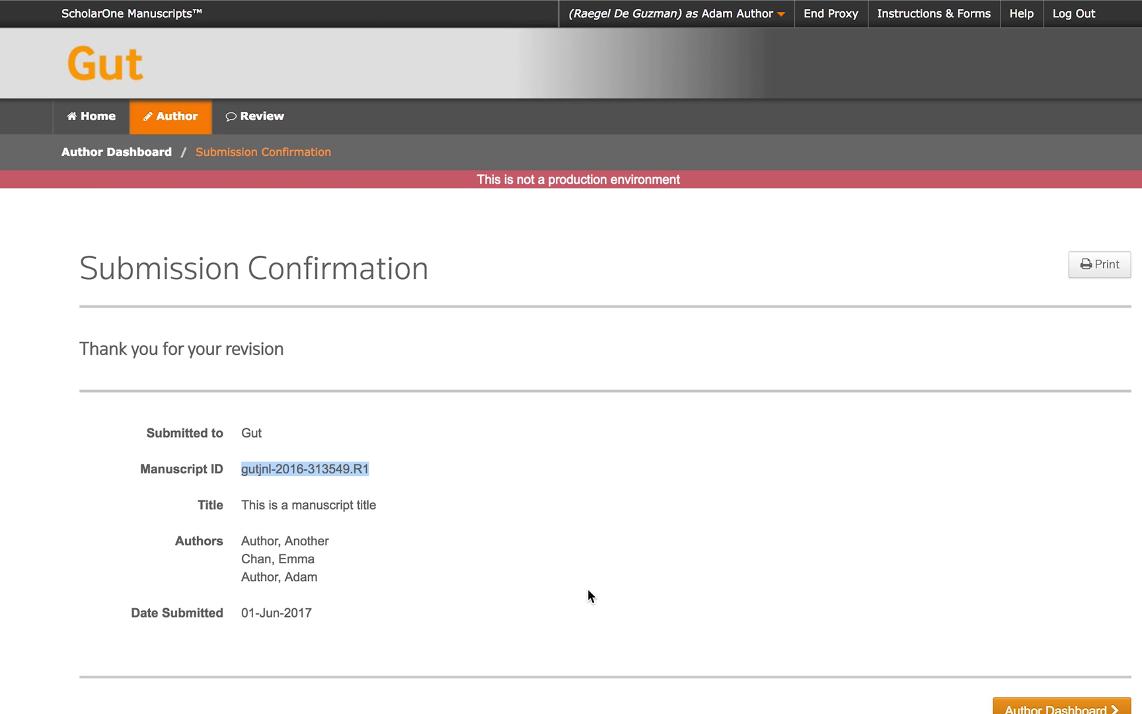